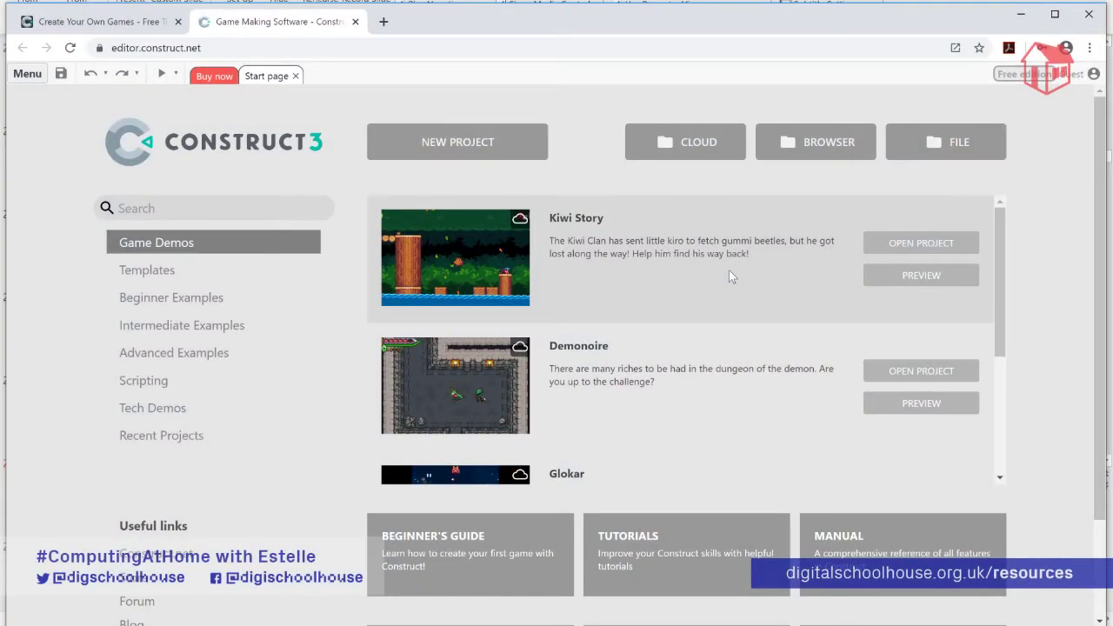
# - Create a new project named "Maze game" with the default 800 x 600 landscape viewport and event sheet start
pyautogui.click(475, 148)
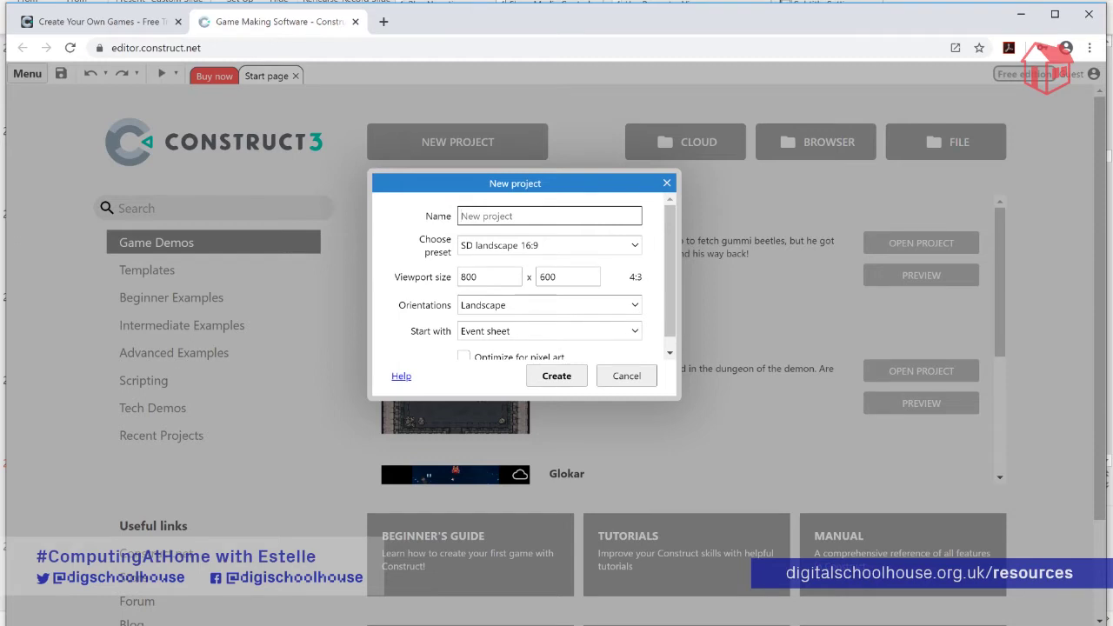
pyautogui.write('Maze game')
pyautogui.moveTo(672, 272); pyautogui.dragTo(656, 253)
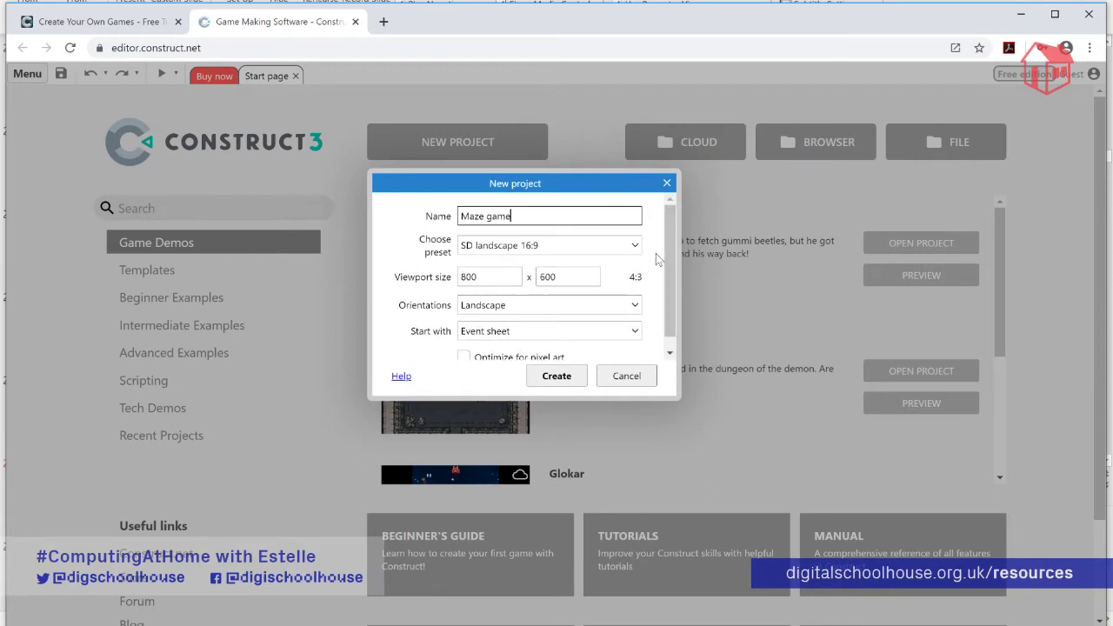
pyautogui.click(557, 379)
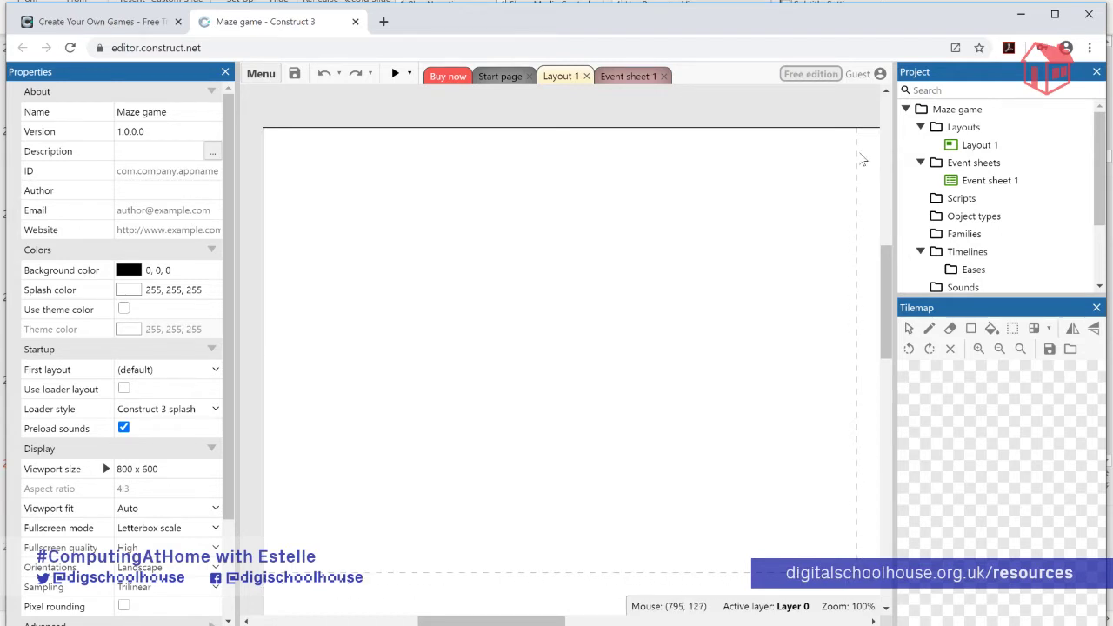
# - Close the Tilemap bar and confirm its removal from the workspace
pyautogui.scroll(-1, 861, 131)
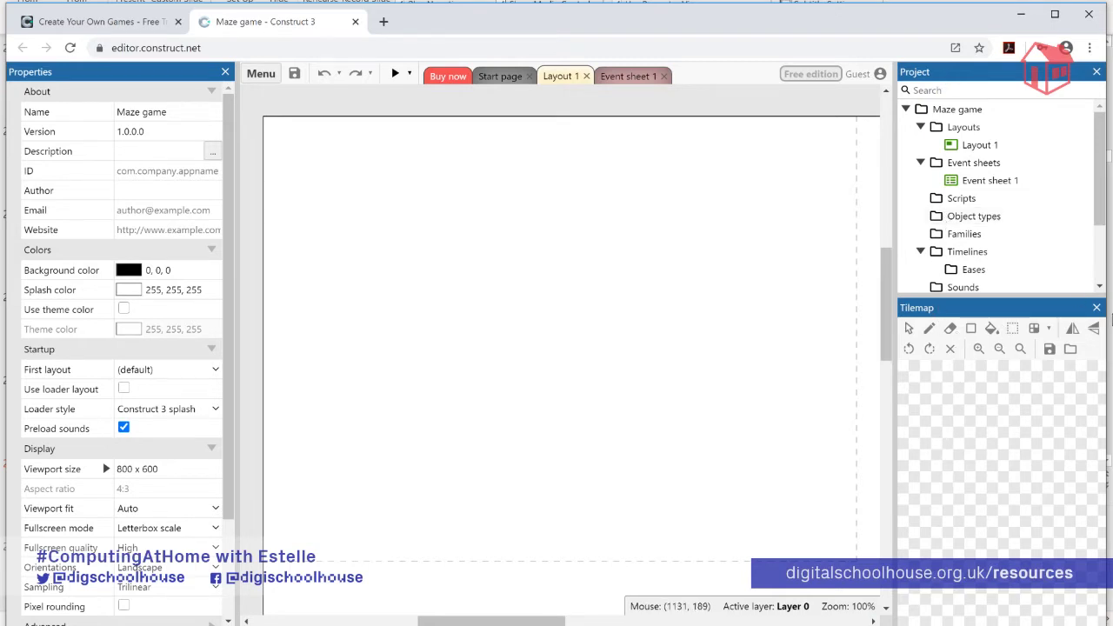
pyautogui.click(1097, 308)
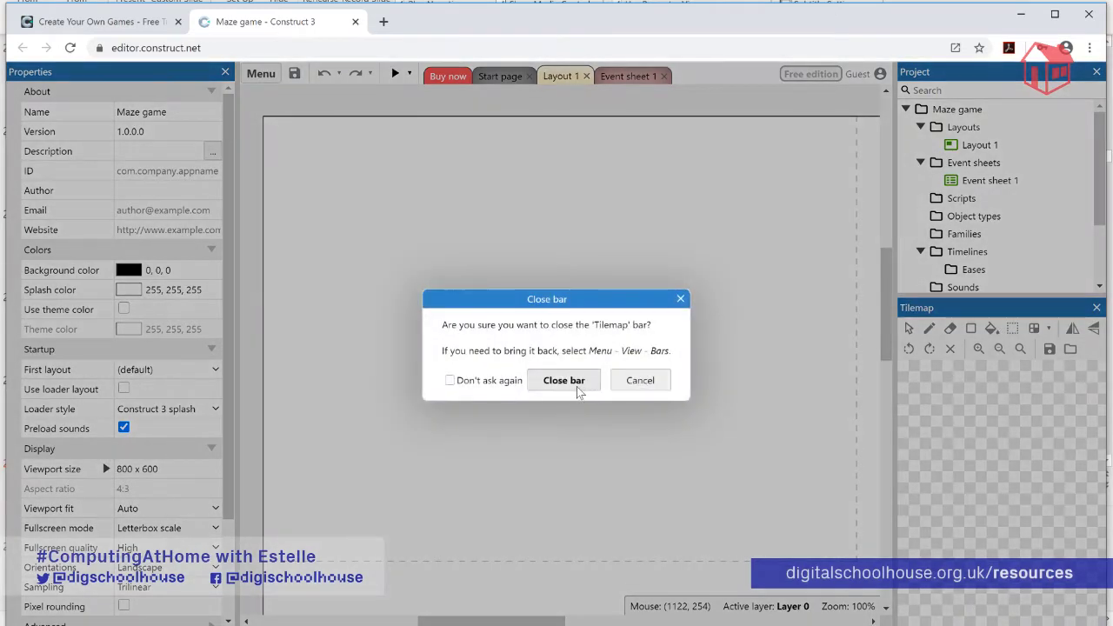
pyautogui.click(562, 388)
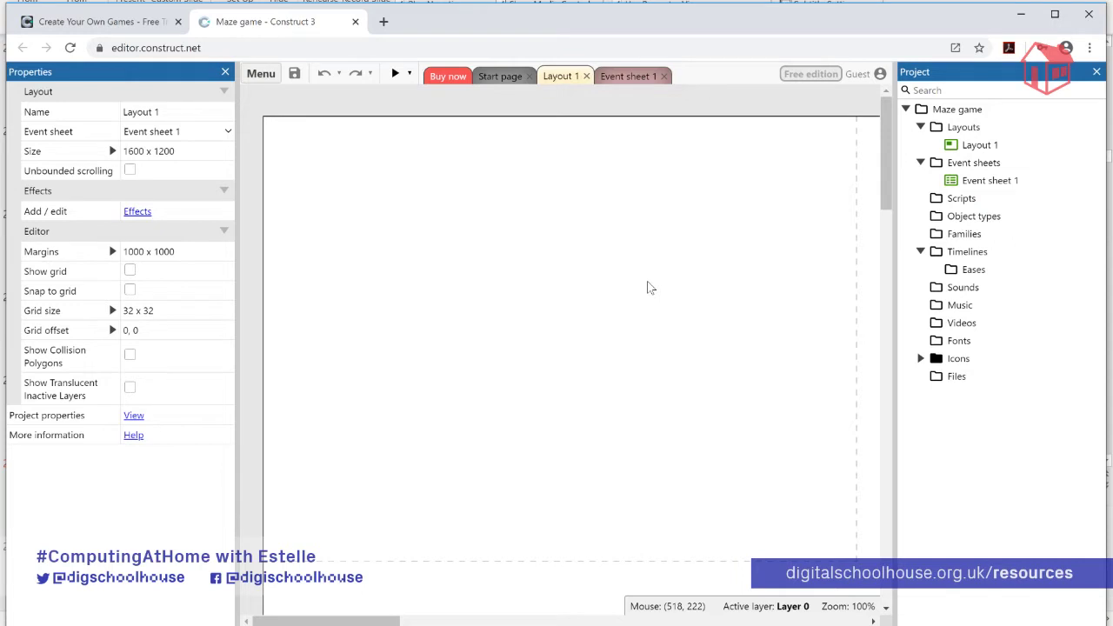
pyautogui.click(268, 76)
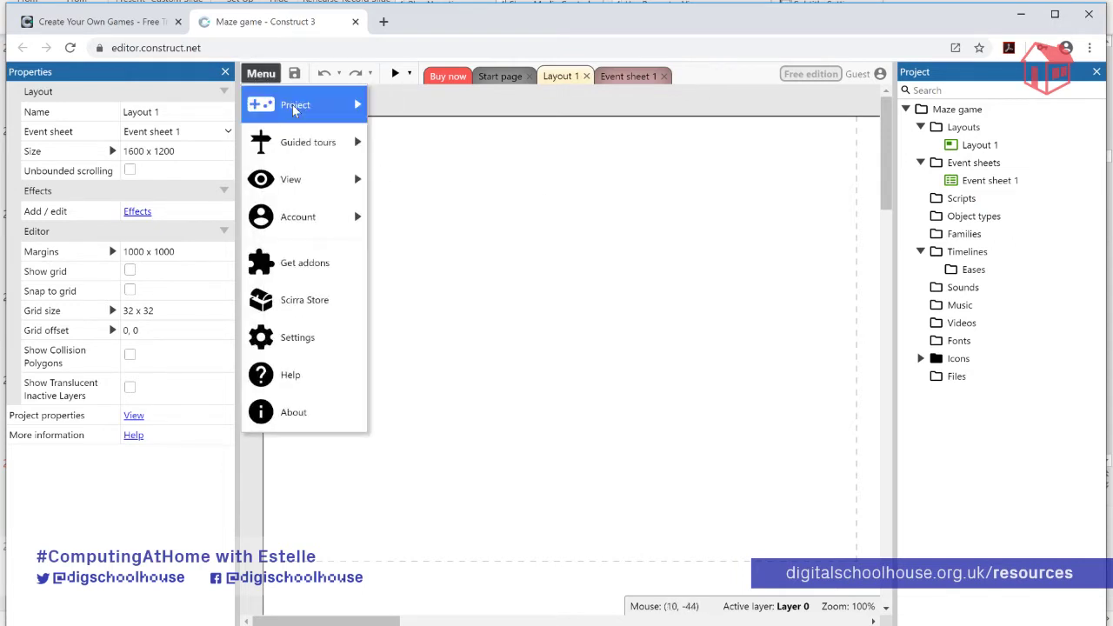
pyautogui.moveTo(296, 106)
pyautogui.moveTo(433, 146)
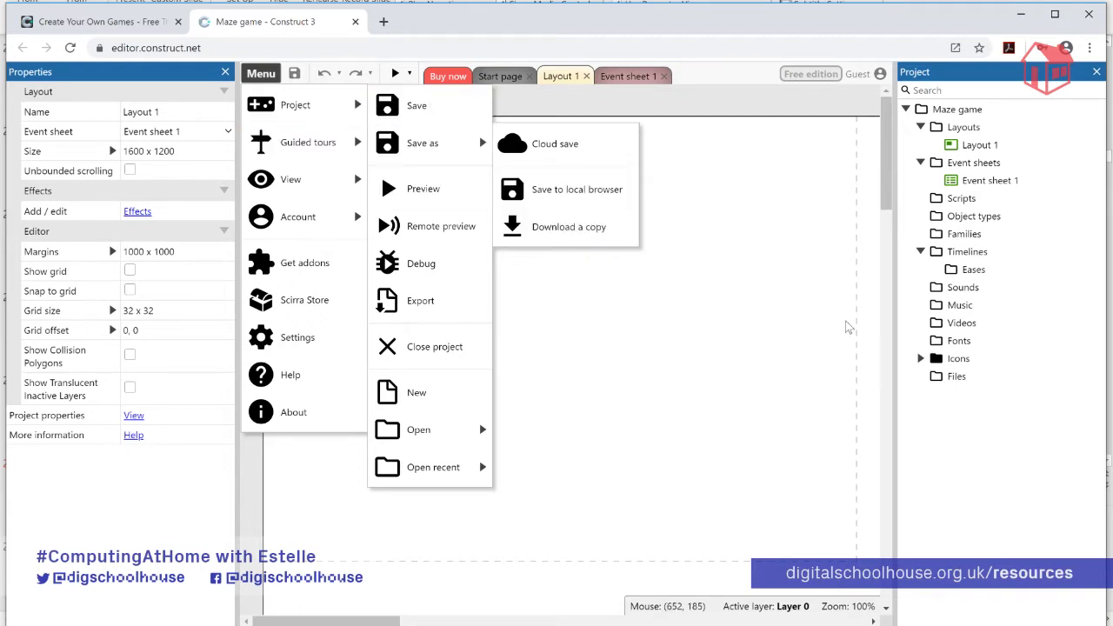
pyautogui.click(380, 148)
pyautogui.click(261, 73)
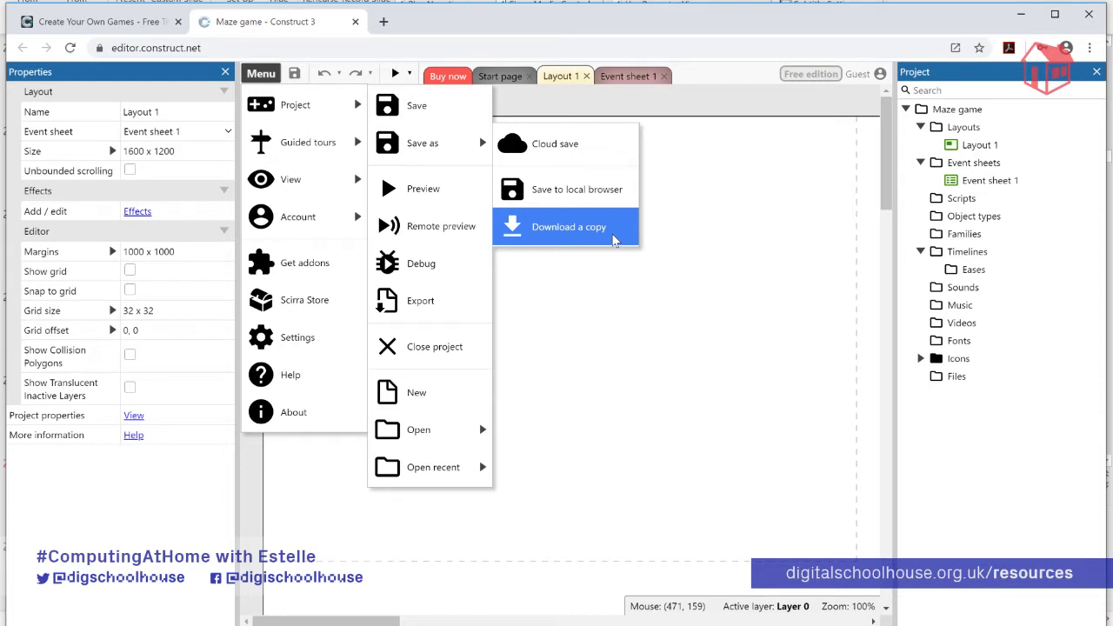
pyautogui.click(732, 120)
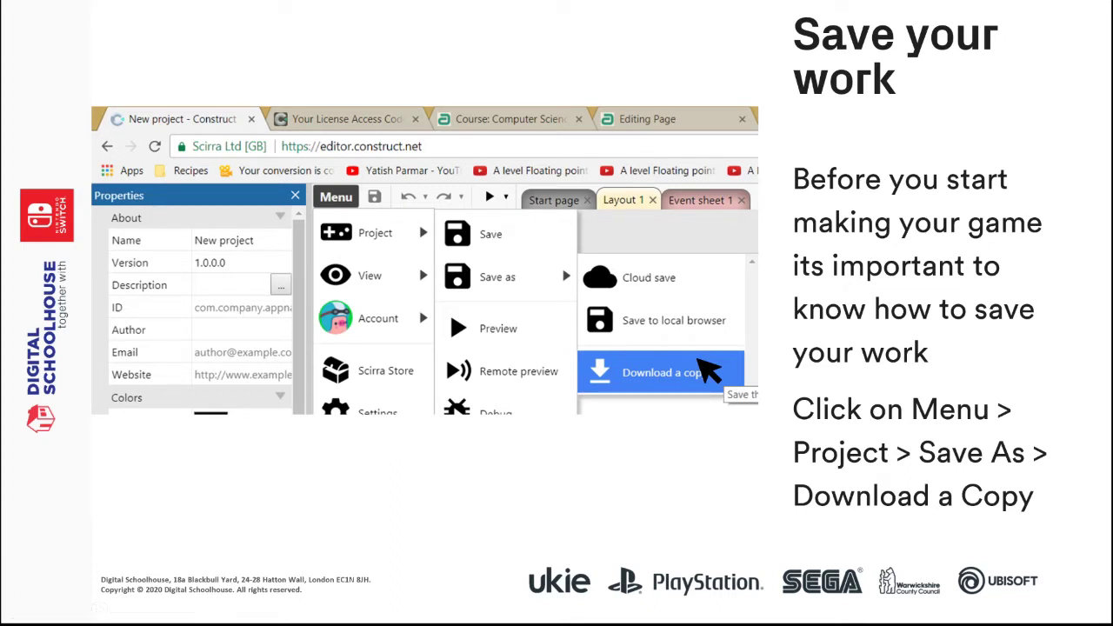
pyautogui.press('Right')
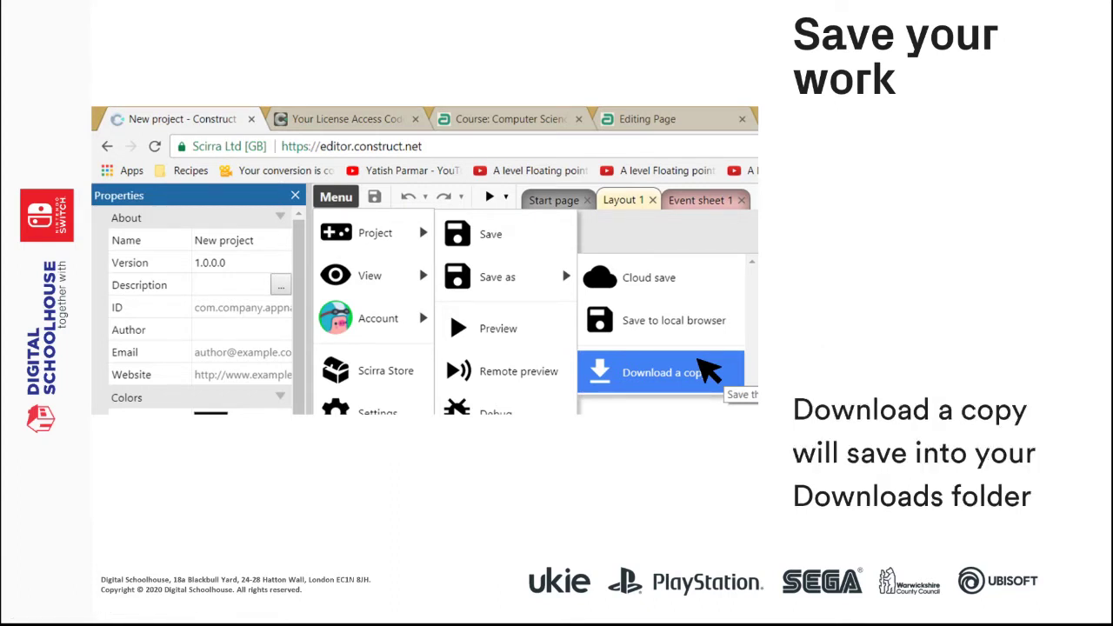
pyautogui.press('Right')
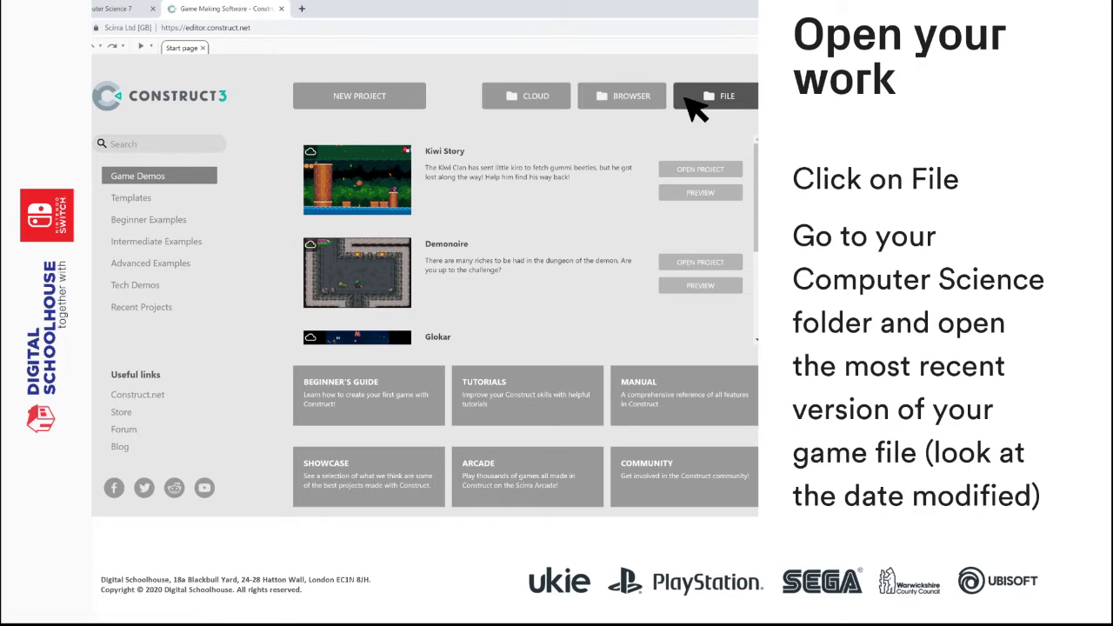
pyautogui.press('Right')
pyautogui.press('Right')
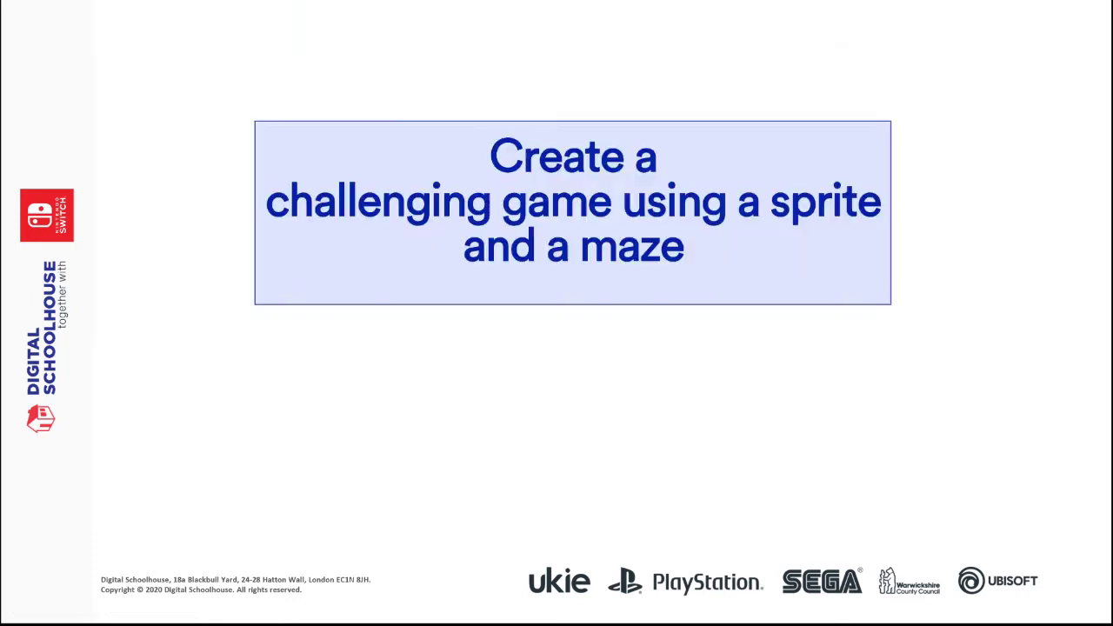
pyautogui.press('Left')
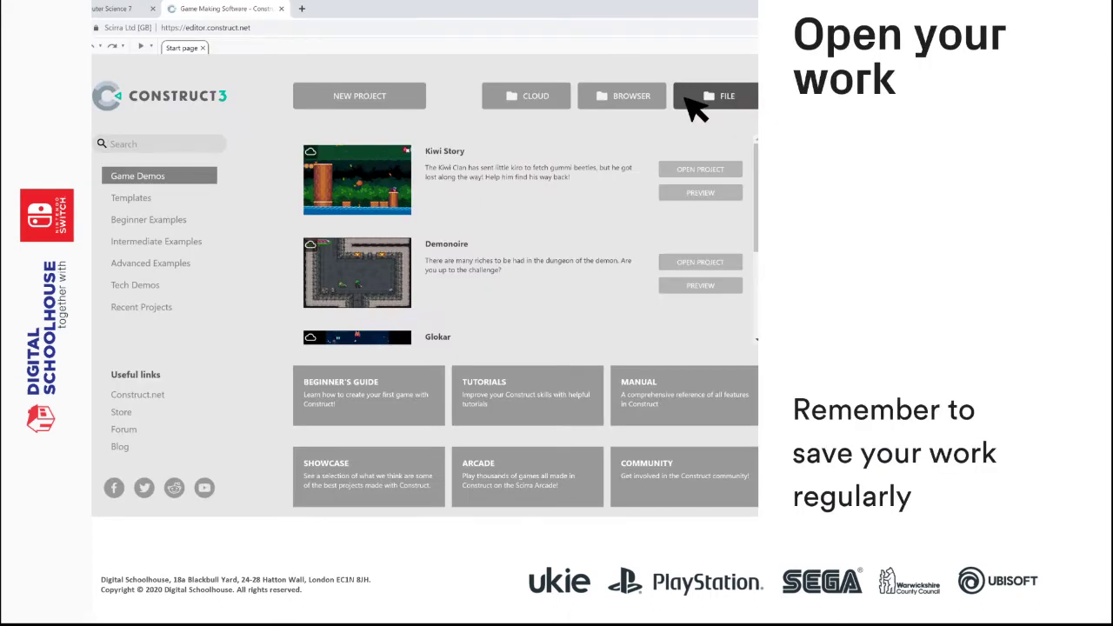
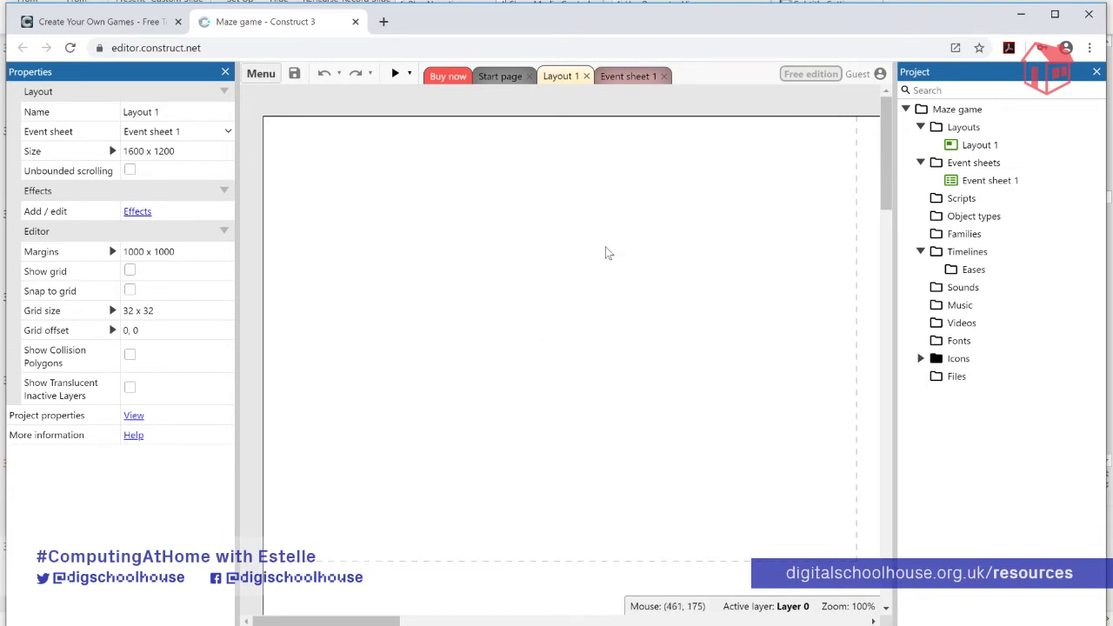
# - Insert a new Sprite object, finding it with the search text "spri", and place it on the layout at about (147, 126)
pyautogui.doubleClick(608, 251)
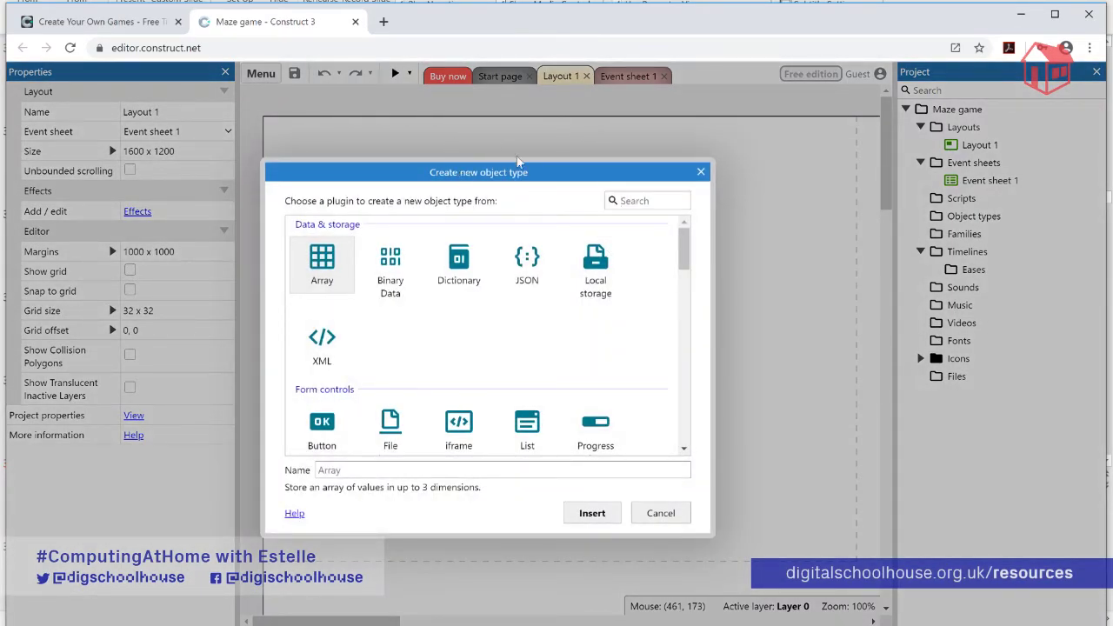
pyautogui.moveTo(463, 176); pyautogui.dragTo(577, 139)
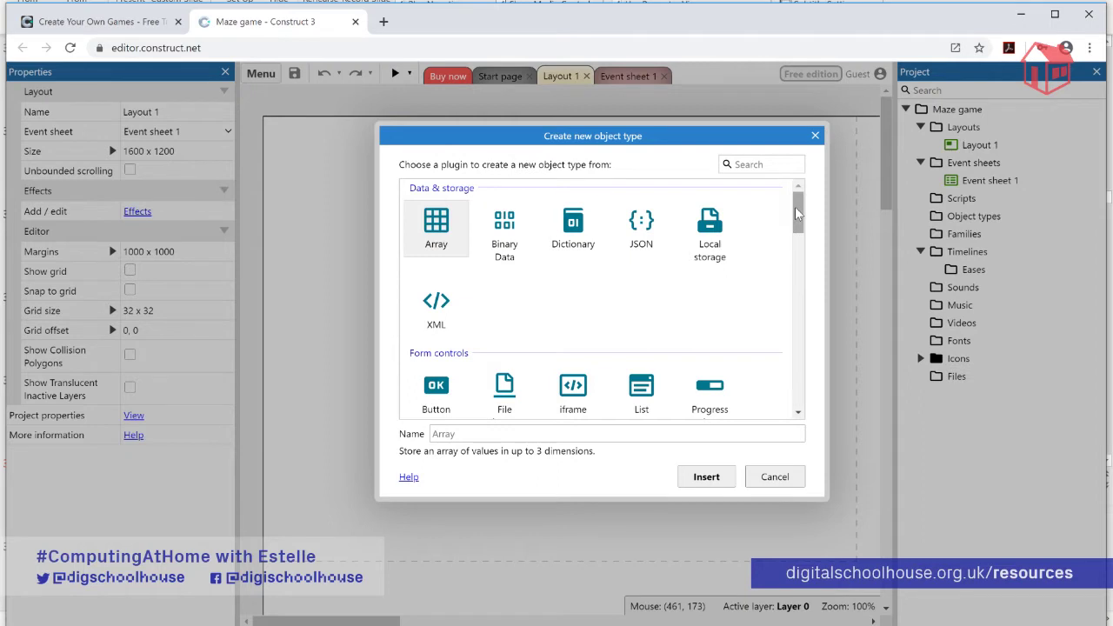
pyautogui.moveTo(797, 213); pyautogui.dragTo(798, 276)
pyautogui.click(638, 261)
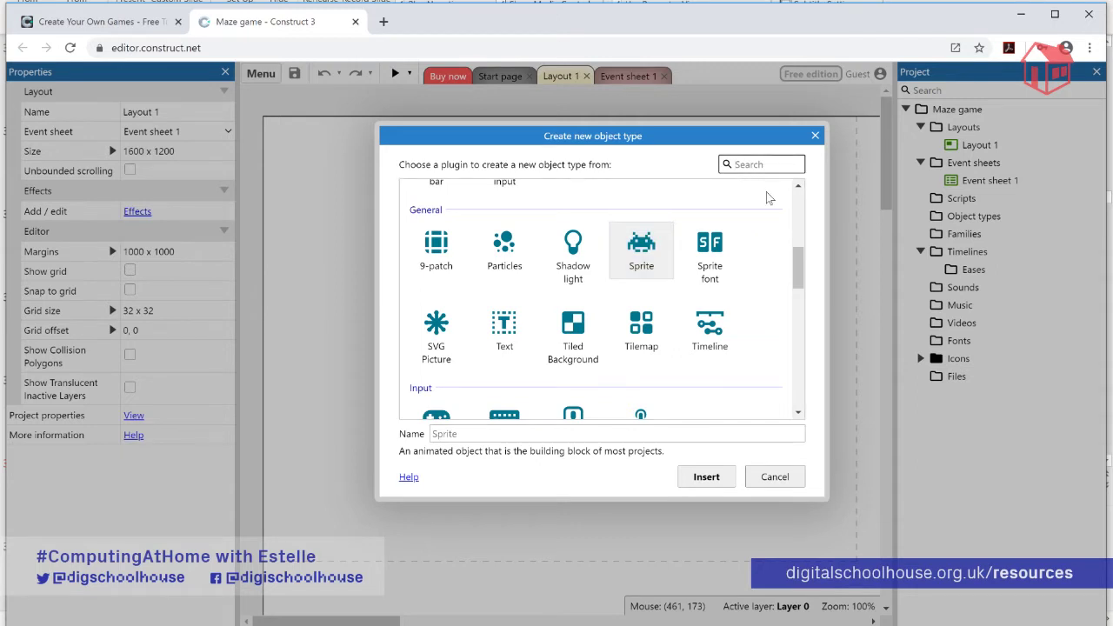
pyautogui.write('spri')
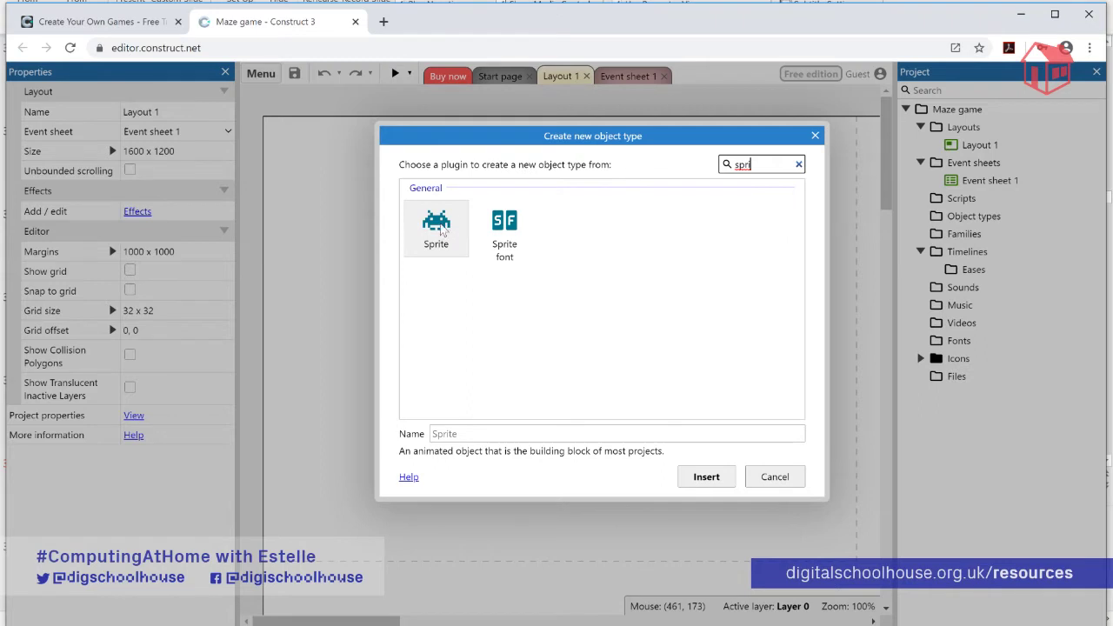
pyautogui.click(441, 225)
pyautogui.doubleClick(441, 225)
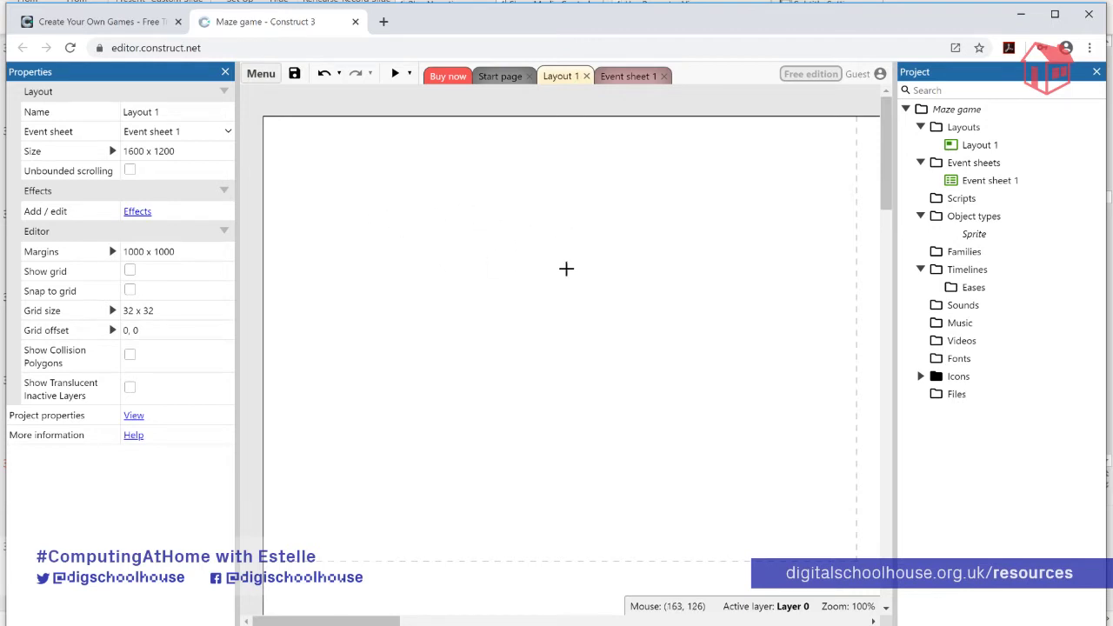
pyautogui.click(371, 210)
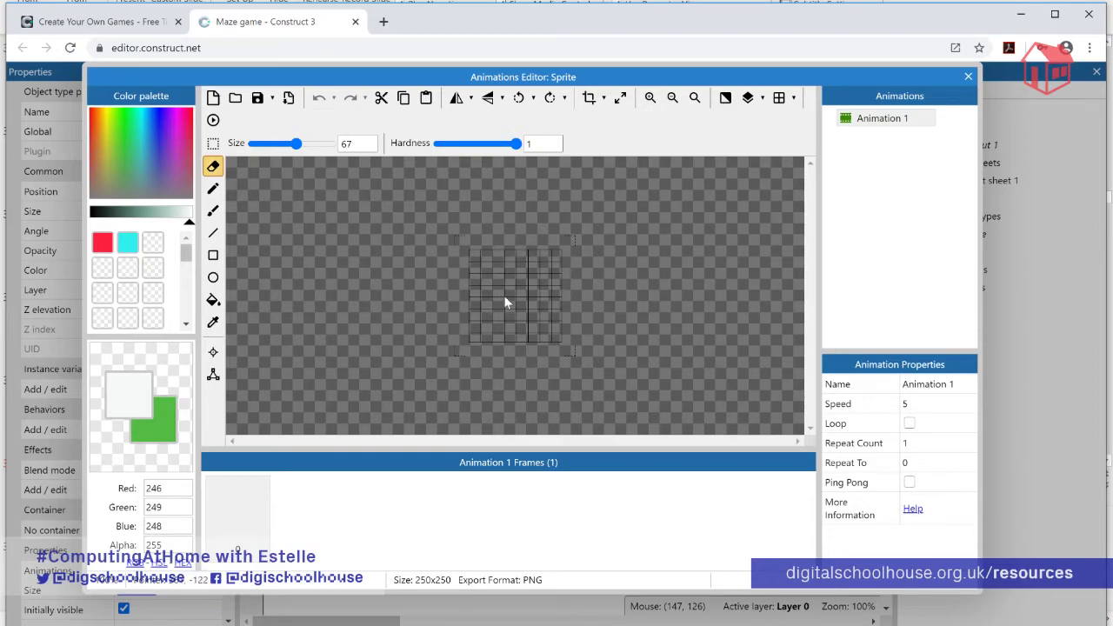
# - Switch the sprite canvas's transparency background from dark to light
pyautogui.click(725, 99)
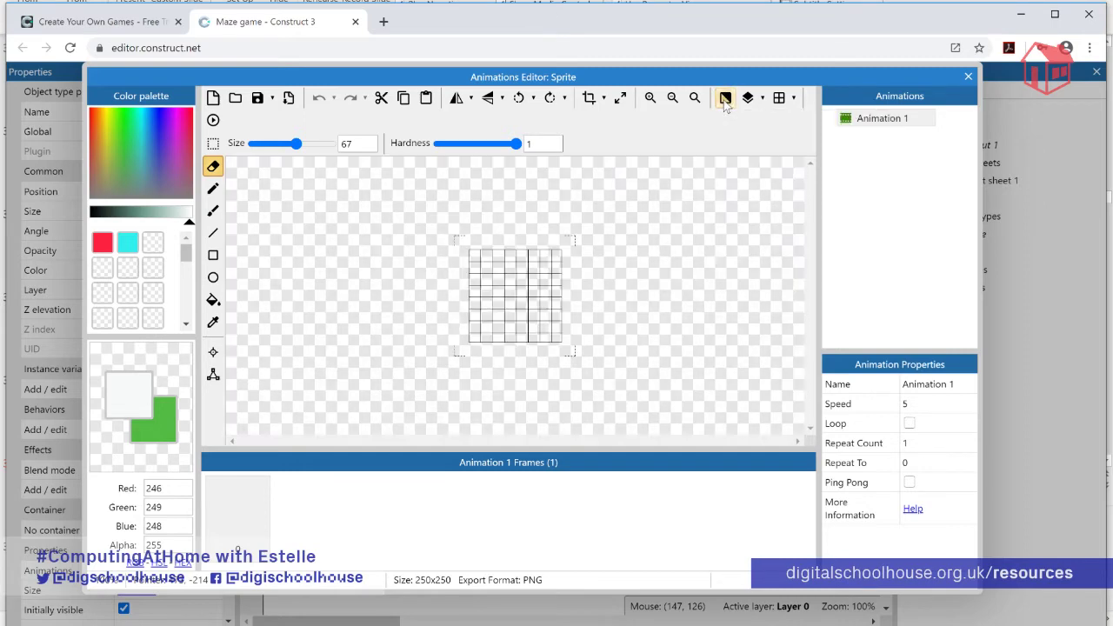
pyautogui.click(725, 99)
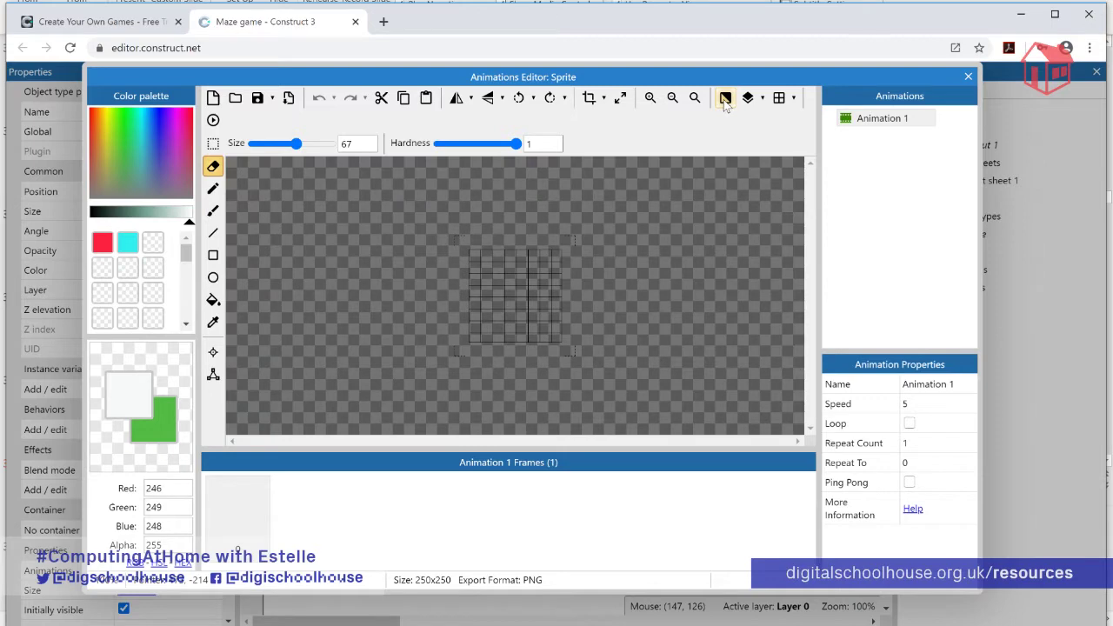
pyautogui.click(726, 101)
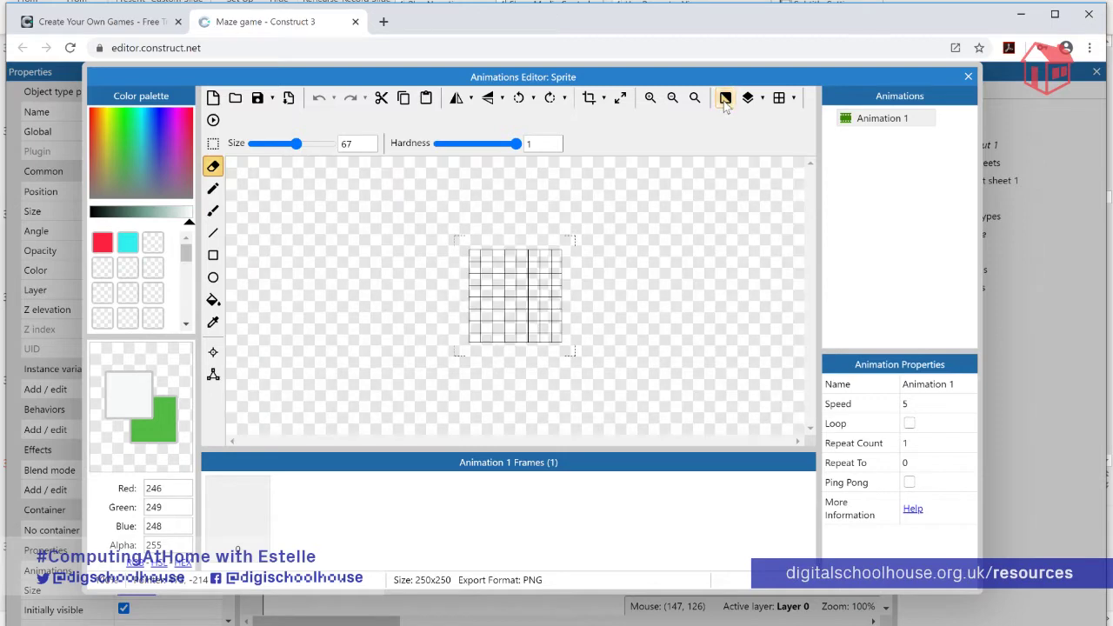
# - Choose the Brush tool for the sprite image and set the drawing colour to black (RGB 0, 0, 0)
pyautogui.click(649, 100)
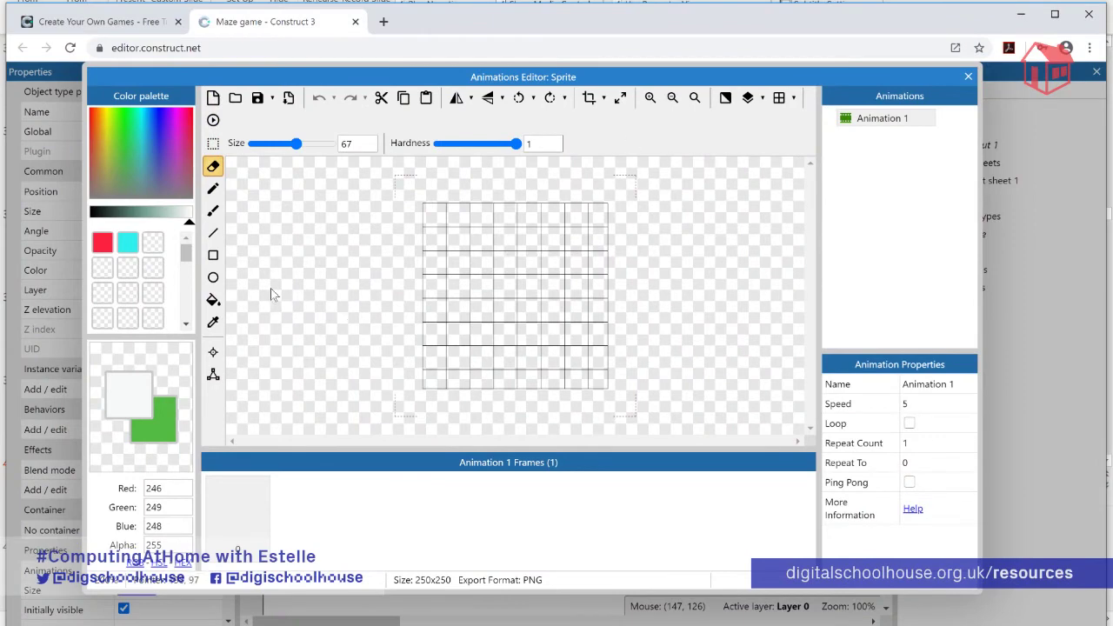
pyautogui.click(214, 211)
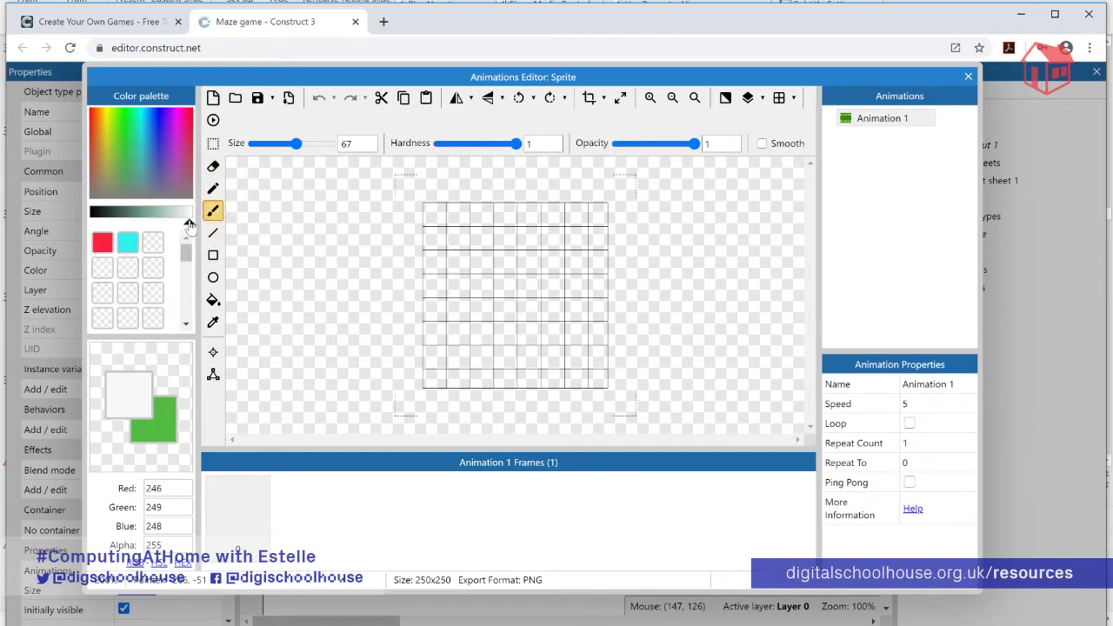
pyautogui.moveTo(189, 223)
pyautogui.mouseDown()
pyautogui.moveTo(89, 223)
pyautogui.moveTo(191, 223)
pyautogui.moveTo(116, 224)
pyautogui.moveTo(174, 224)
pyautogui.mouseUp()
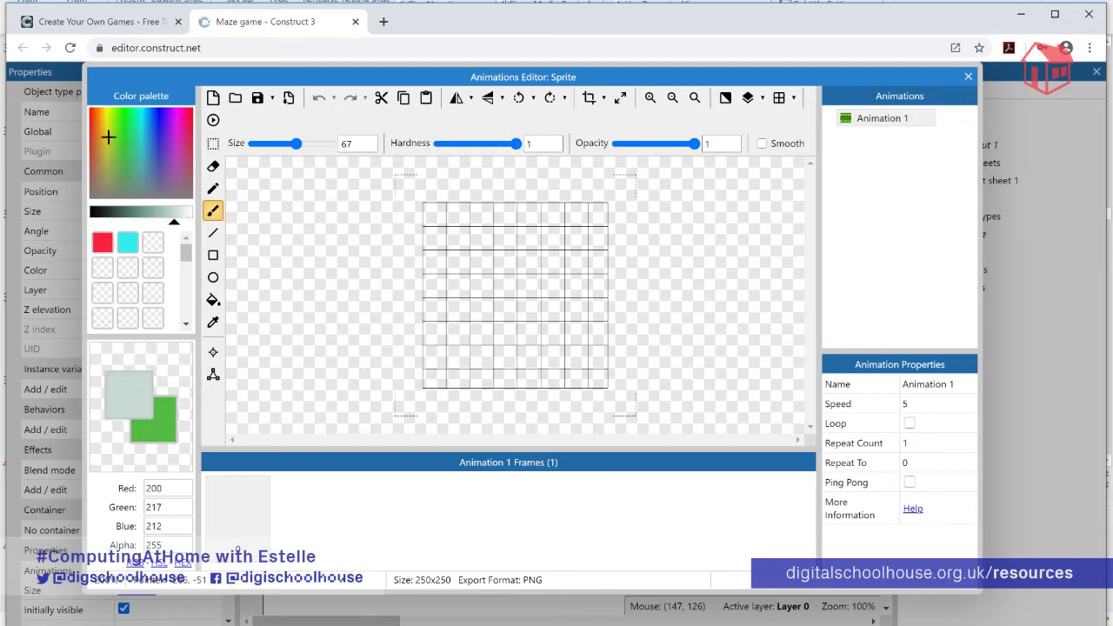
pyautogui.moveTo(122, 130); pyautogui.dragTo(144, 124)
pyautogui.moveTo(151, 168); pyautogui.dragTo(151, 158)
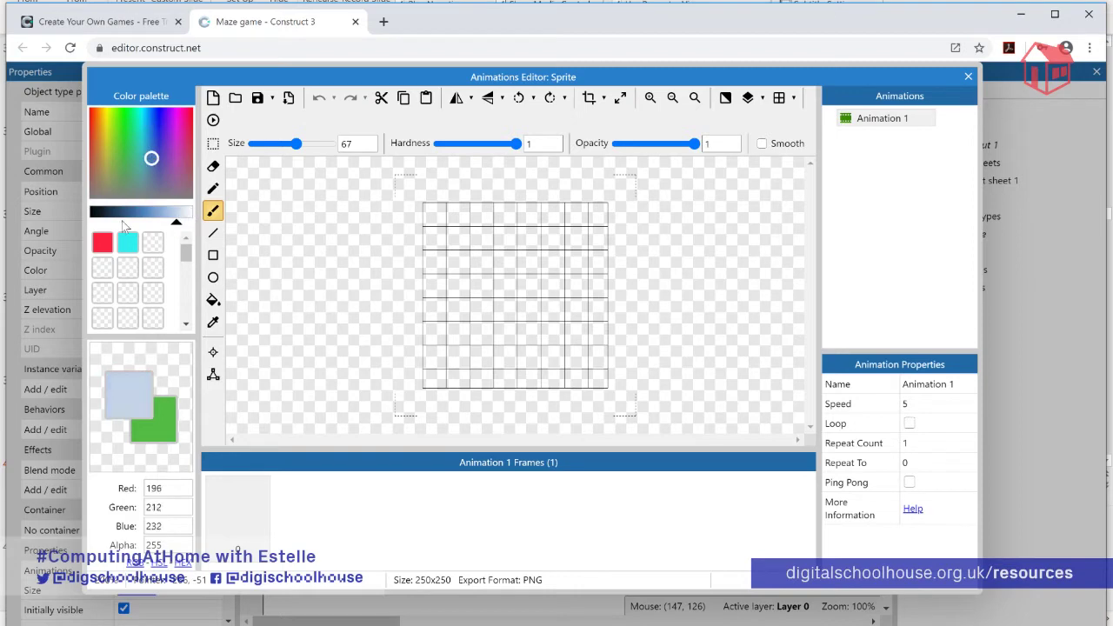
pyautogui.click(171, 224)
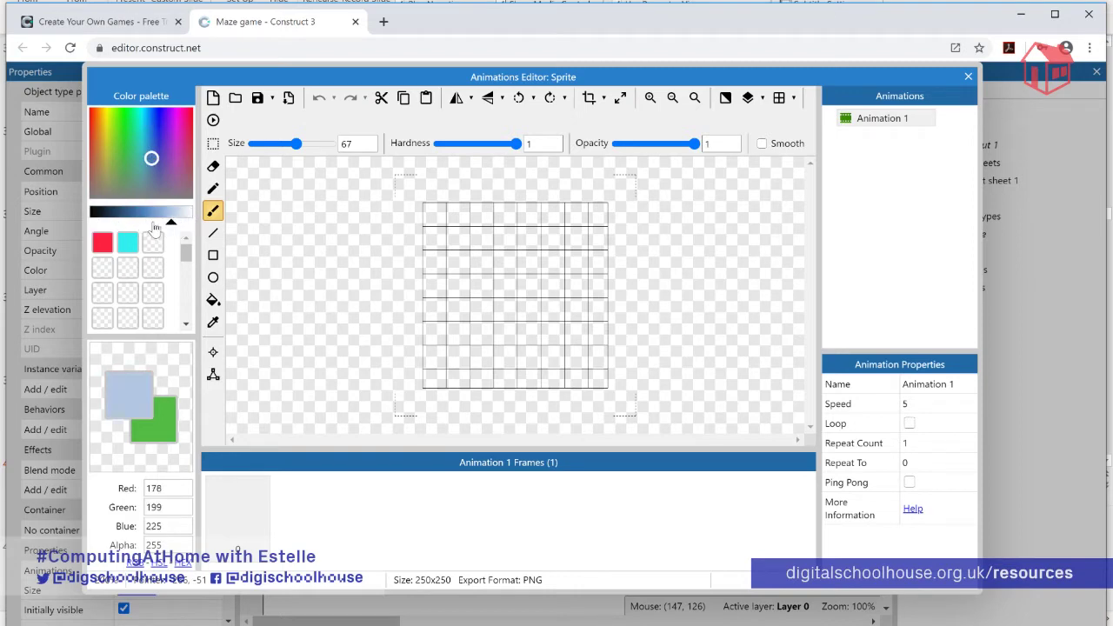
pyautogui.moveTo(153, 225)
pyautogui.mouseDown()
pyautogui.moveTo(94, 223)
pyautogui.moveTo(193, 224)
pyautogui.mouseUp()
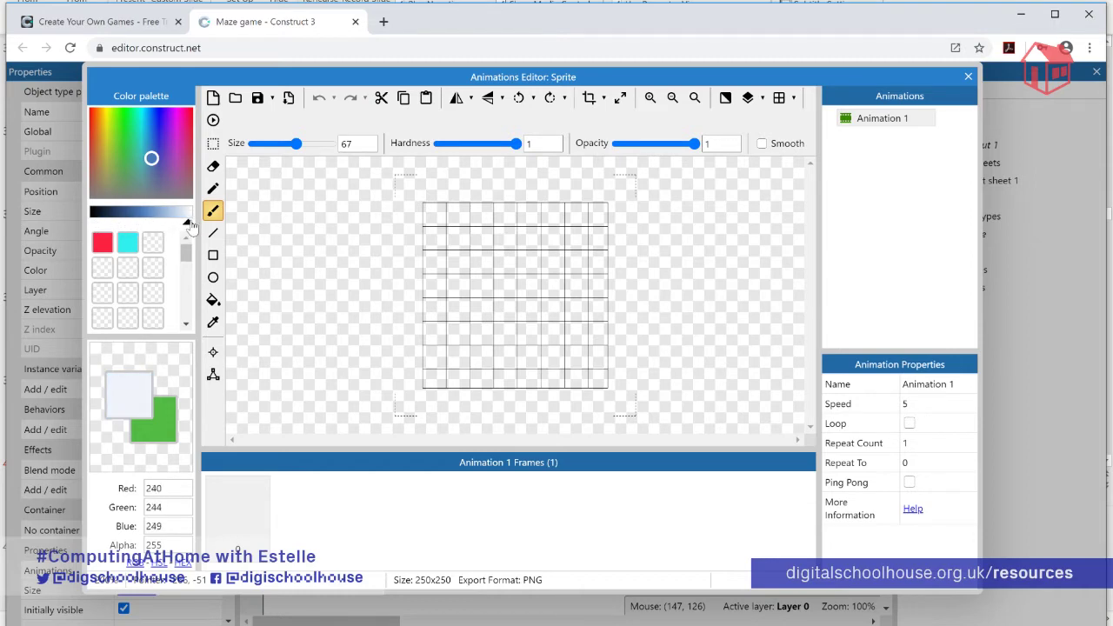
pyautogui.moveTo(189, 224); pyautogui.dragTo(89, 226)
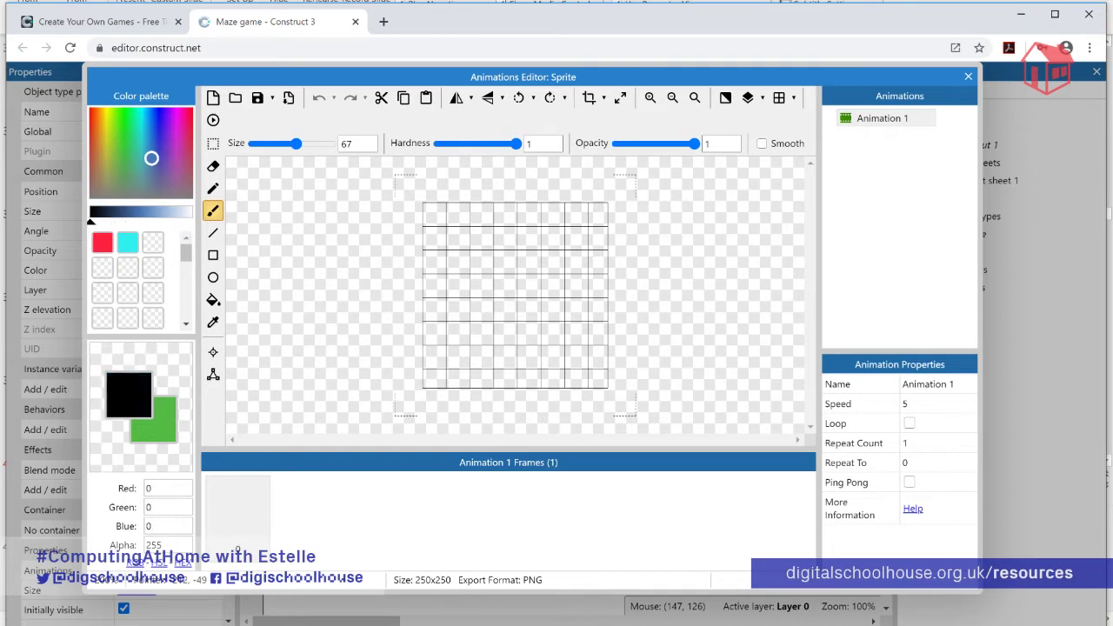
# - Set the brush size to 4 for drawing on the sprite canvas
pyautogui.click(481, 228)
pyautogui.hotkey('ctrl', 'z')
pyautogui.click(490, 270)
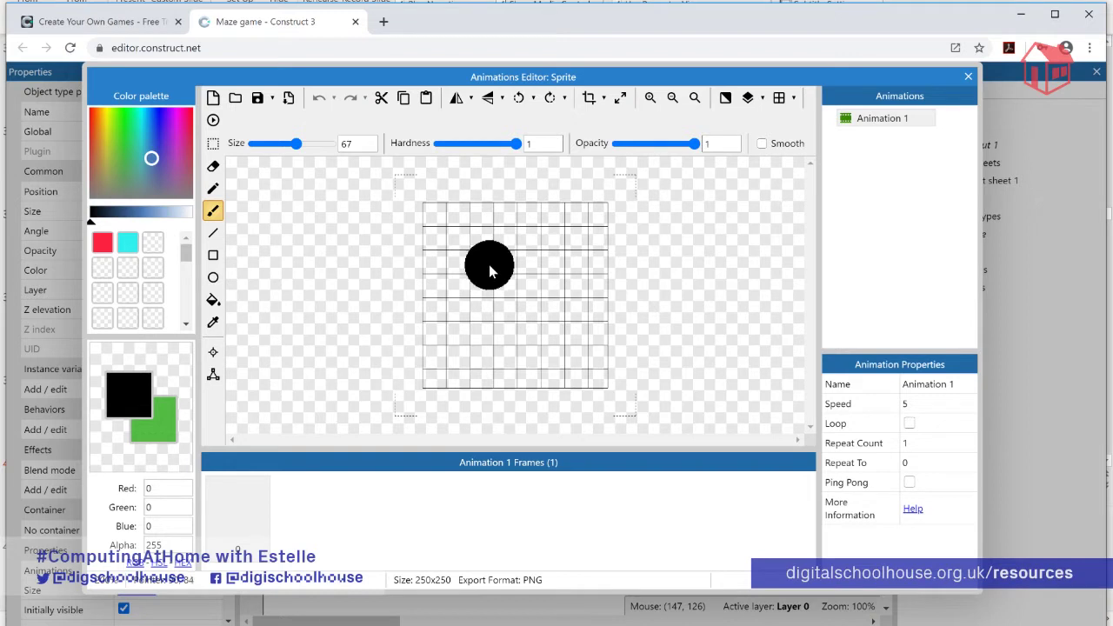
pyautogui.doubleClick(347, 144)
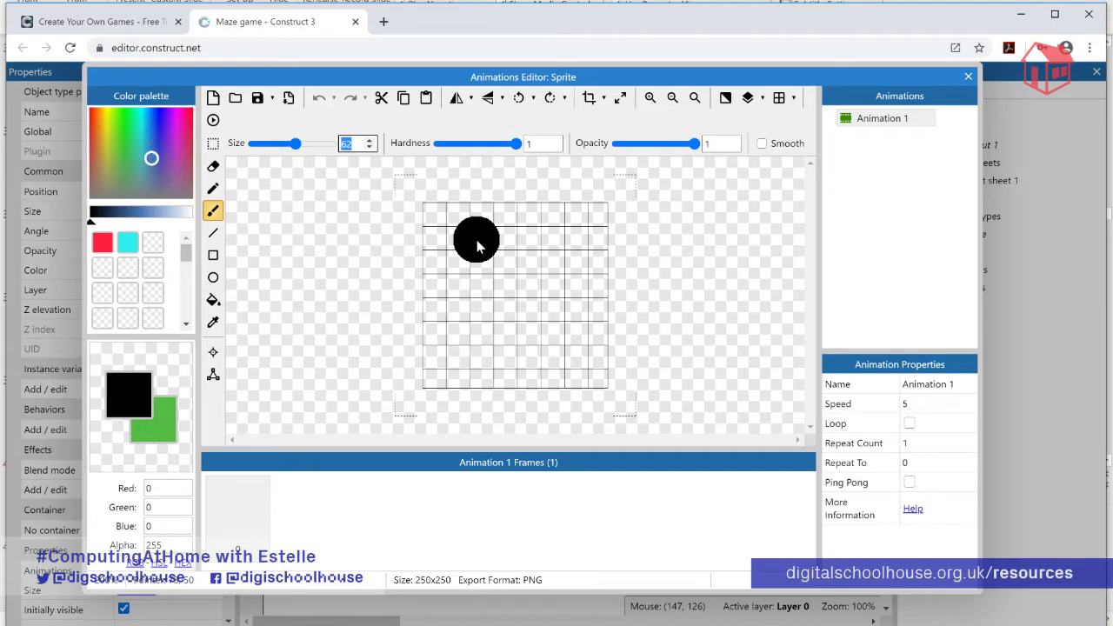
pyautogui.click(369, 148)
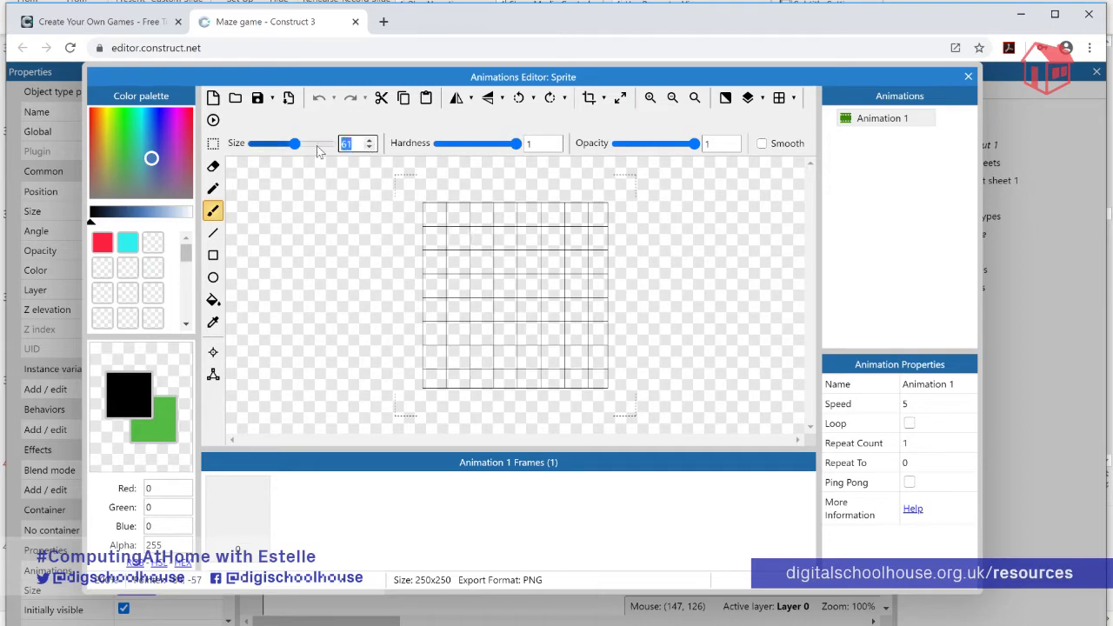
pyautogui.write('4')
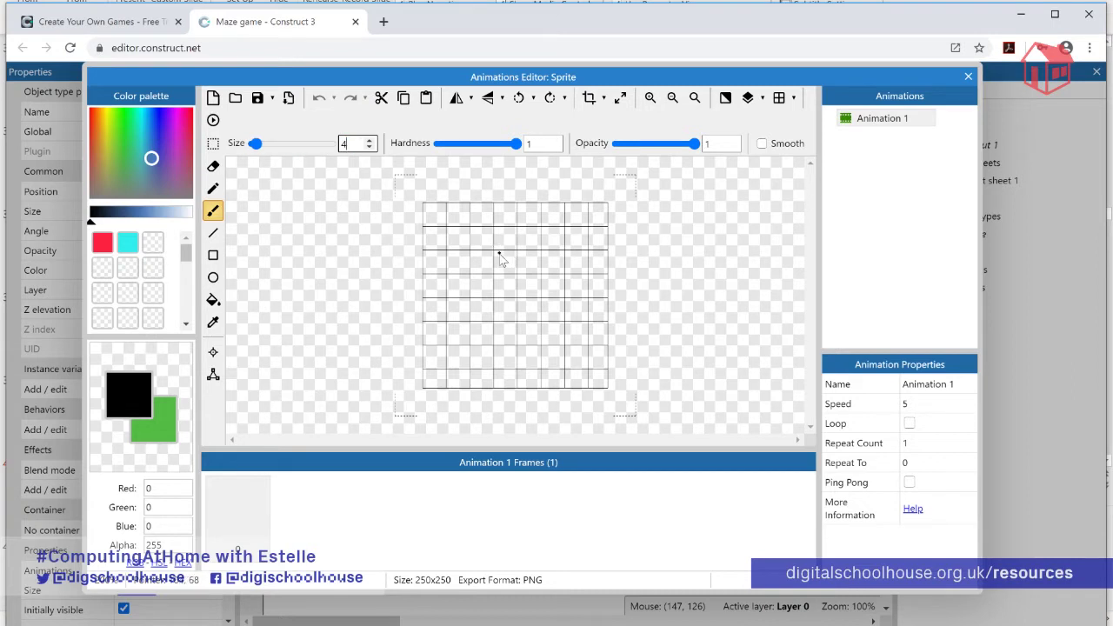
# - Set the brush size to 10 and draw the frog's head outline in black on the sprite canvas
pyautogui.write('10')
pyautogui.press('BackSpace')
pyautogui.press('BackSpace')
pyautogui.write('0')
pyautogui.moveTo(522, 257)
pyautogui.mouseDown()
pyautogui.moveTo(552, 244)
pyautogui.moveTo(569, 256)
pyautogui.moveTo(583, 311)
pyautogui.moveTo(529, 328)
pyautogui.moveTo(516, 325)
pyautogui.moveTo(513, 293)
pyautogui.mouseUp()
pyautogui.click(546, 269)
pyautogui.hotkey('ctrl', 'z')
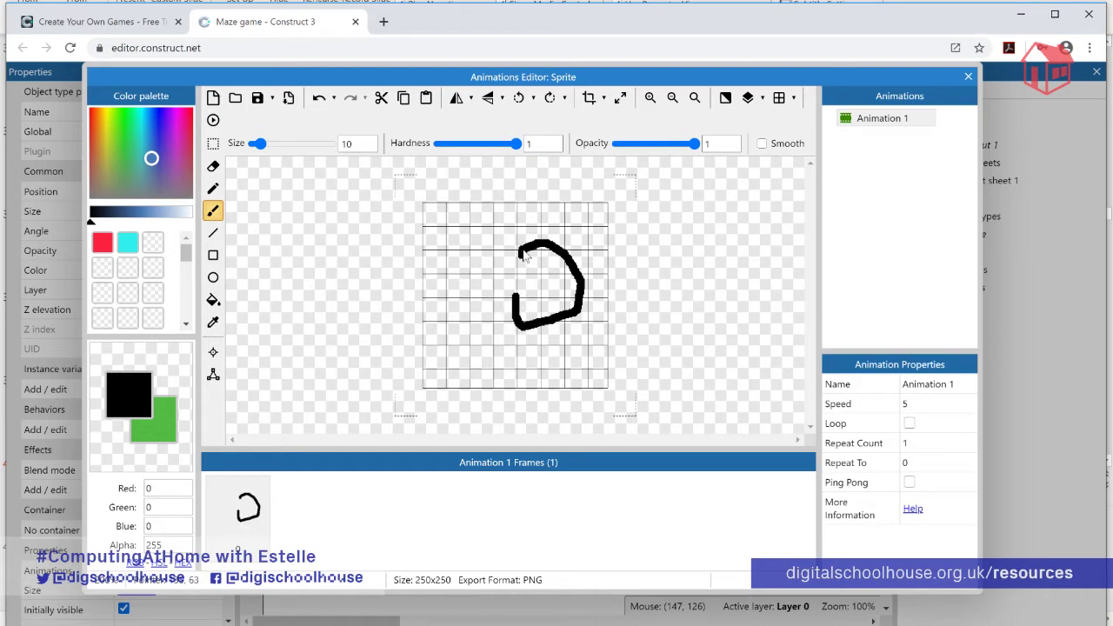
# - Draw the frog's rounded body outline joined to the head, plus two hind legs with webbed feet
pyautogui.moveTo(524, 253)
pyautogui.mouseDown()
pyautogui.moveTo(492, 236)
pyautogui.moveTo(441, 248)
pyautogui.moveTo(433, 288)
pyautogui.moveTo(450, 324)
pyautogui.moveTo(520, 315)
pyautogui.mouseUp()
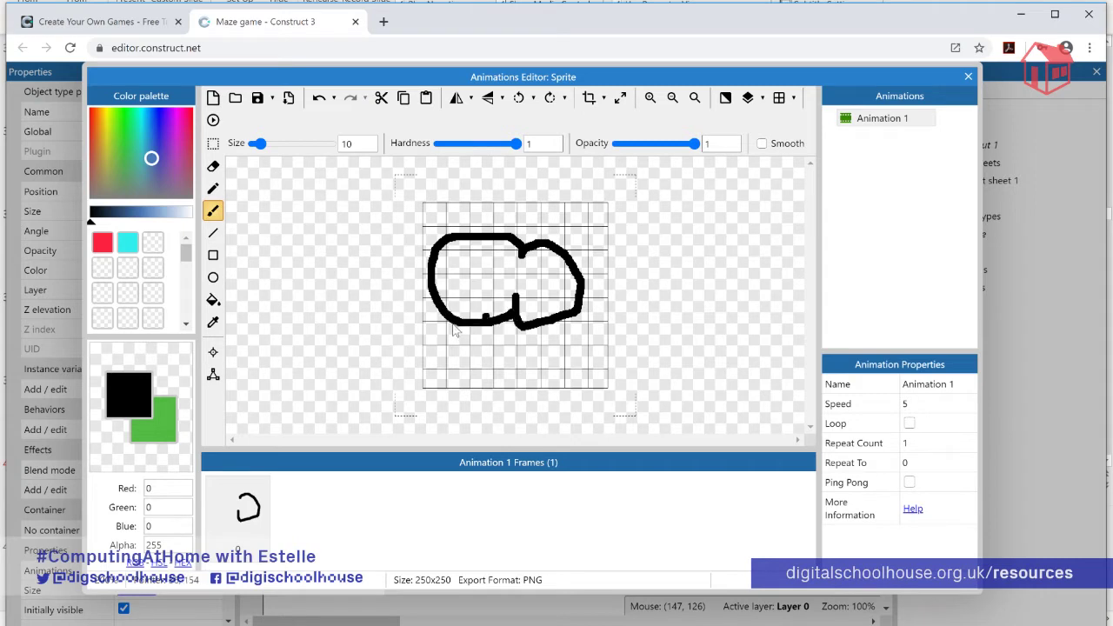
pyautogui.moveTo(437, 317)
pyautogui.mouseDown()
pyautogui.moveTo(464, 344)
pyautogui.moveTo(479, 341)
pyautogui.moveTo(479, 355)
pyautogui.moveTo(503, 327)
pyautogui.mouseUp()
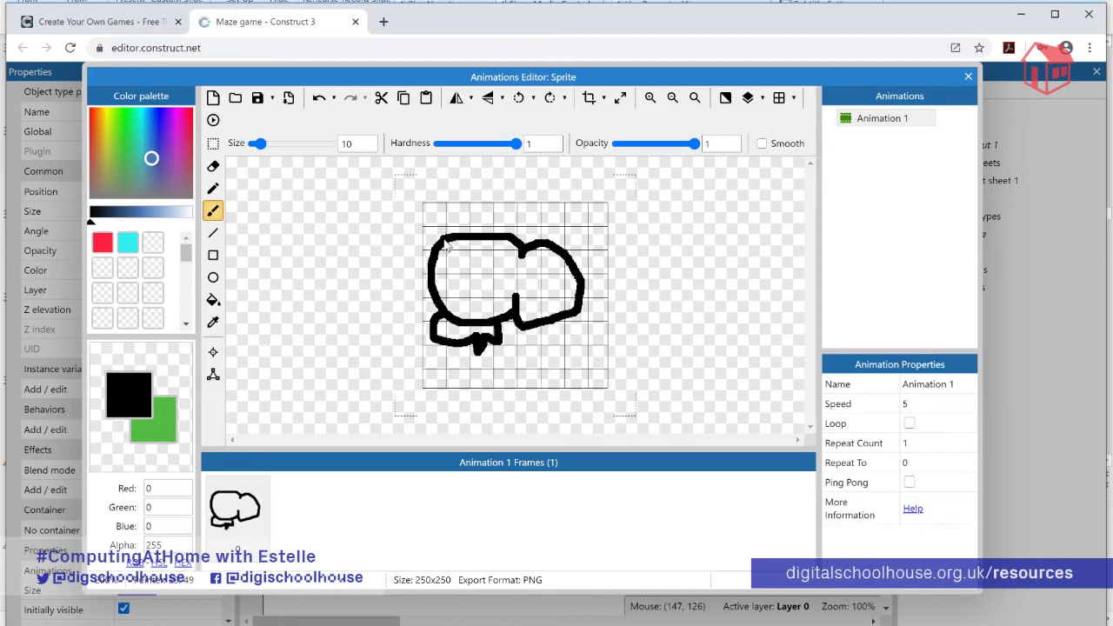
pyautogui.moveTo(447, 247)
pyautogui.mouseDown()
pyautogui.moveTo(441, 221)
pyautogui.moveTo(468, 215)
pyautogui.moveTo(478, 228)
pyautogui.moveTo(488, 205)
pyautogui.moveTo(498, 217)
pyautogui.moveTo(513, 212)
pyautogui.moveTo(520, 252)
pyautogui.mouseUp()
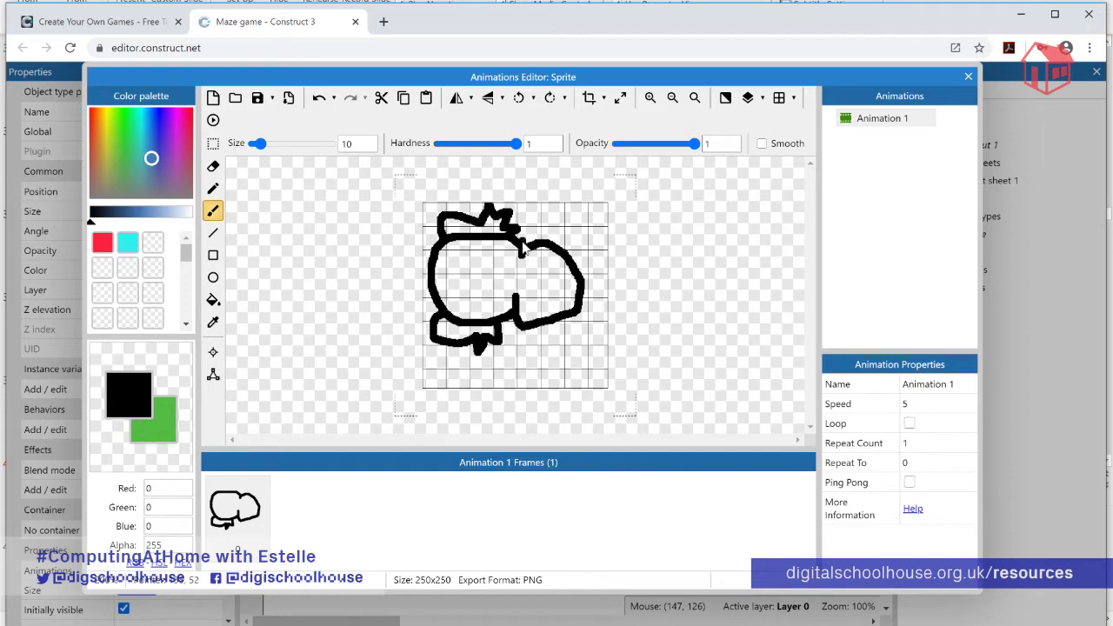
# - Draw two eyes with pupil dots inside the frog's head
pyautogui.click(546, 261)
pyautogui.moveTo(545, 263)
pyautogui.mouseDown()
pyautogui.moveTo(527, 276)
pyautogui.moveTo(562, 275)
pyautogui.moveTo(551, 264)
pyautogui.mouseUp()
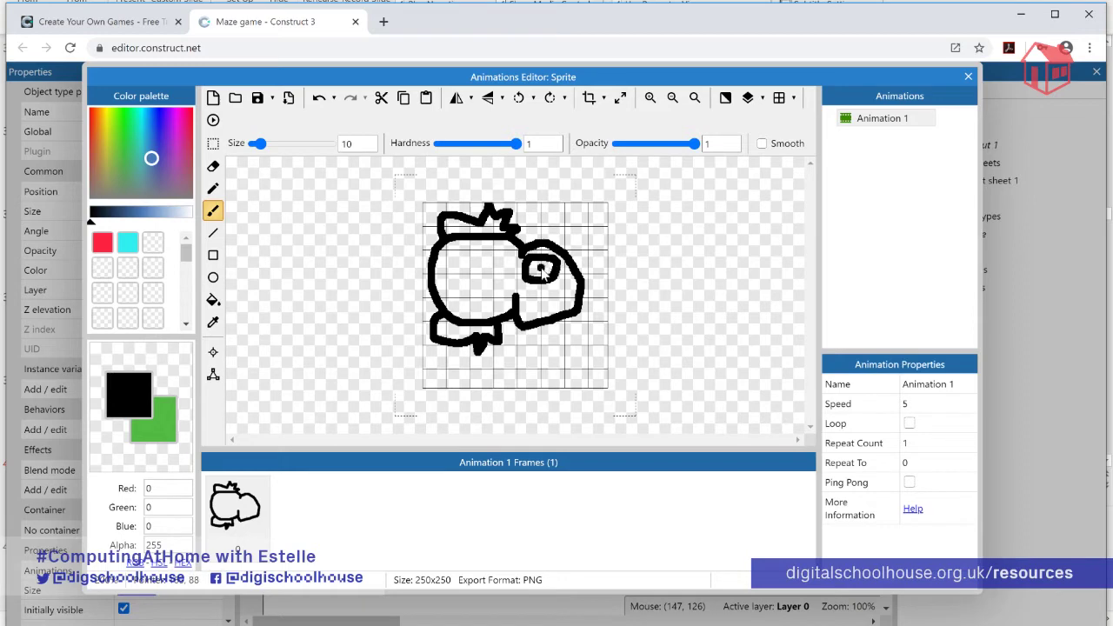
pyautogui.click(538, 267)
pyautogui.click(527, 289)
pyautogui.hotkey('ctrl', 'z')
pyautogui.moveTo(524, 300)
pyautogui.mouseDown()
pyautogui.moveTo(529, 315)
pyautogui.moveTo(557, 309)
pyautogui.moveTo(557, 283)
pyautogui.moveTo(545, 297)
pyautogui.mouseUp()
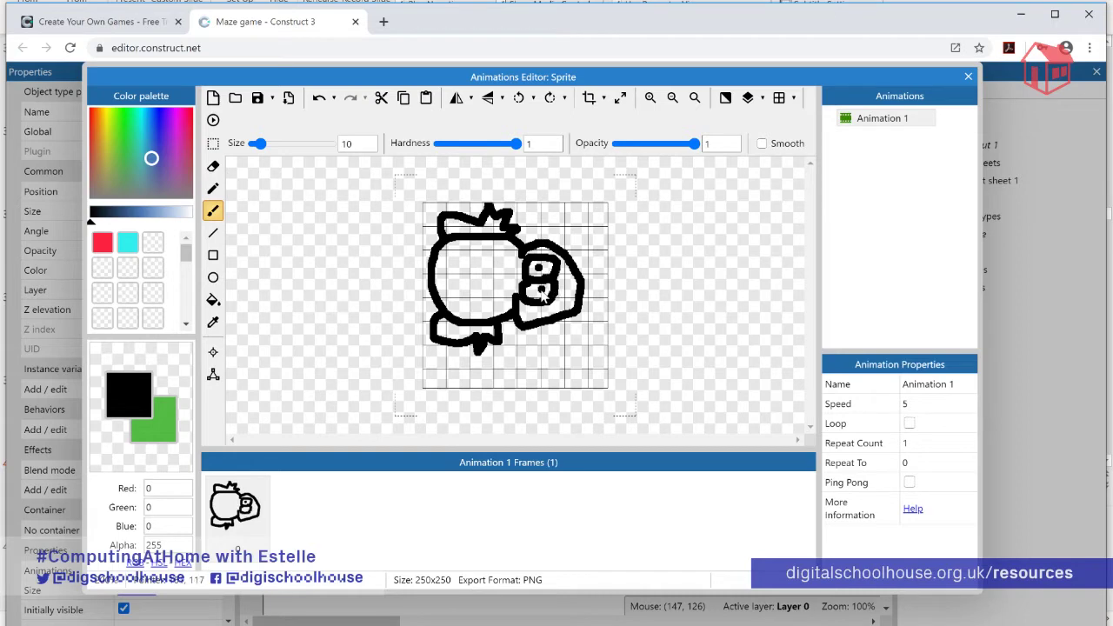
# - Add two nostril dots to the frog's head and draw the two front legs above and below it
pyautogui.click(566, 281)
pyautogui.click(572, 287)
pyautogui.click(566, 299)
pyautogui.moveTo(539, 251)
pyautogui.mouseDown()
pyautogui.moveTo(545, 220)
pyautogui.moveTo(569, 233)
pyautogui.moveTo(575, 263)
pyautogui.mouseUp()
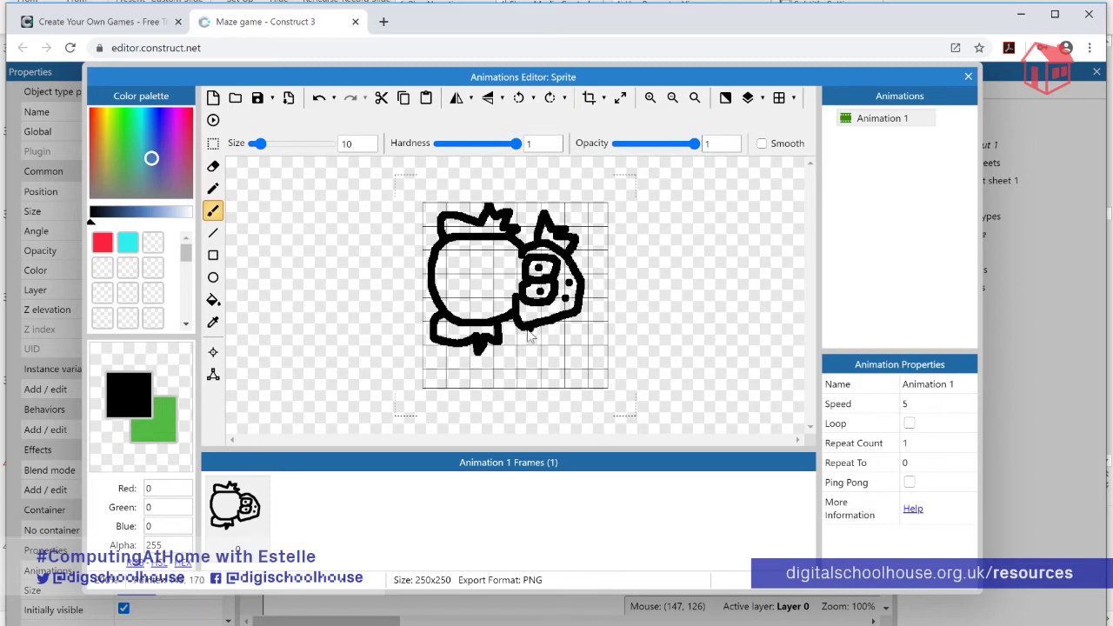
pyautogui.moveTo(527, 331)
pyautogui.mouseDown()
pyautogui.moveTo(550, 354)
pyautogui.moveTo(557, 330)
pyautogui.moveTo(570, 341)
pyautogui.moveTo(566, 318)
pyautogui.mouseUp()
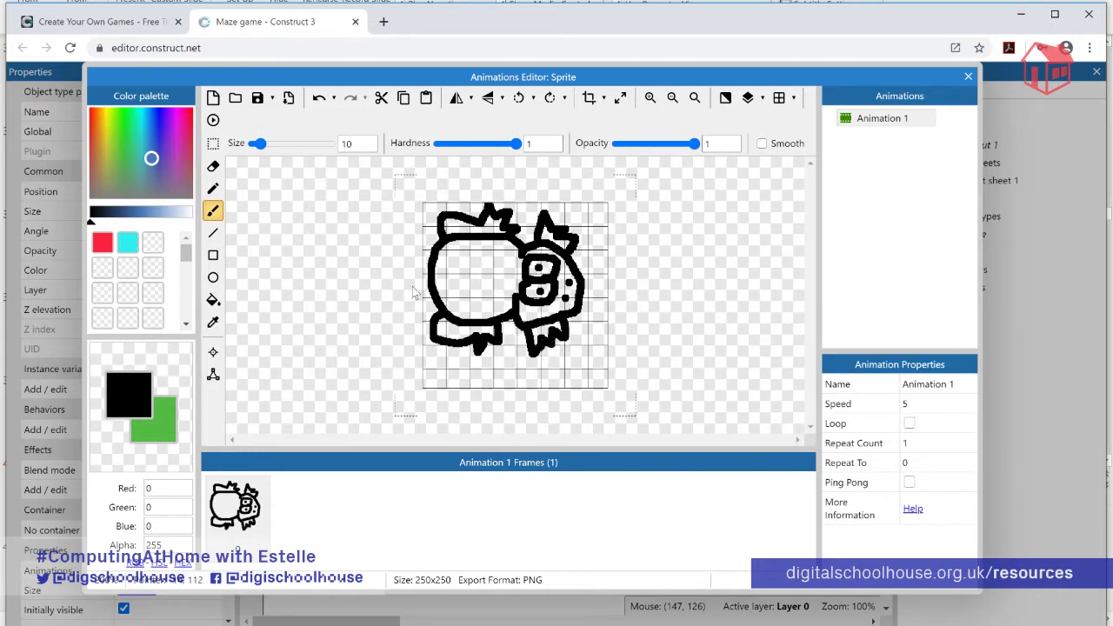
# - Flood-fill the frog's lower front leg, body and head with green (RGB 78, 213, 51)
pyautogui.click(217, 301)
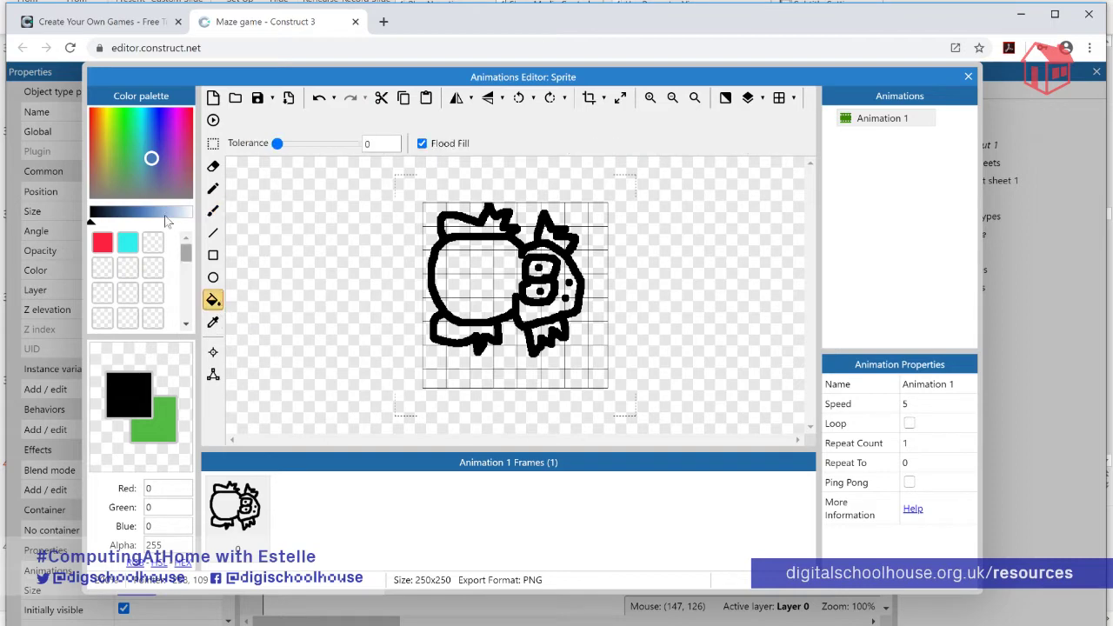
pyautogui.click(121, 138)
pyautogui.click(143, 213)
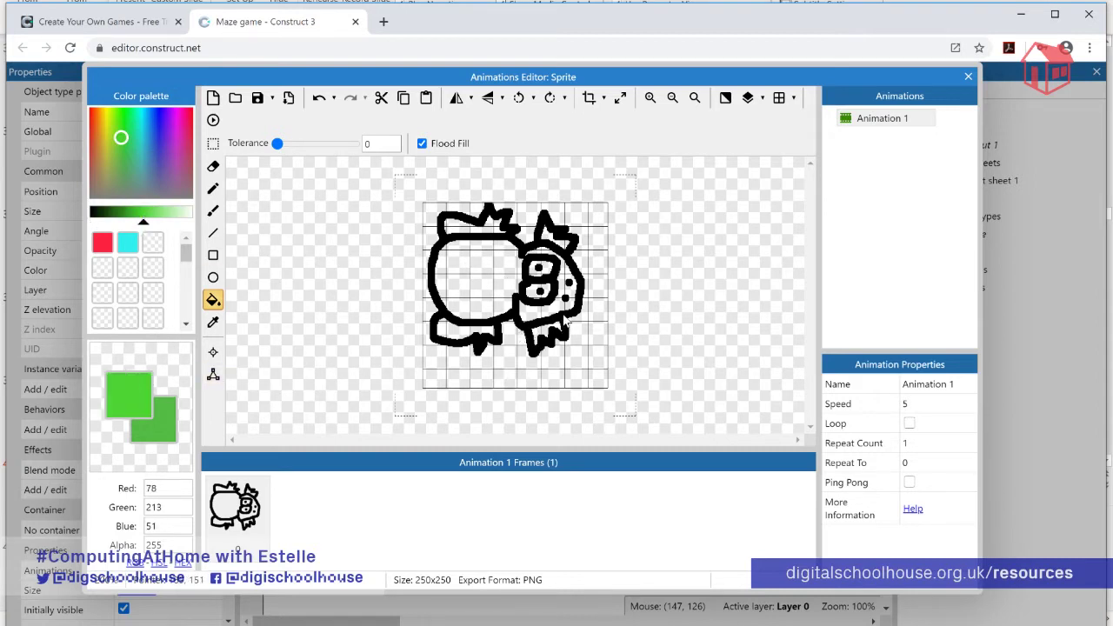
pyautogui.click(548, 334)
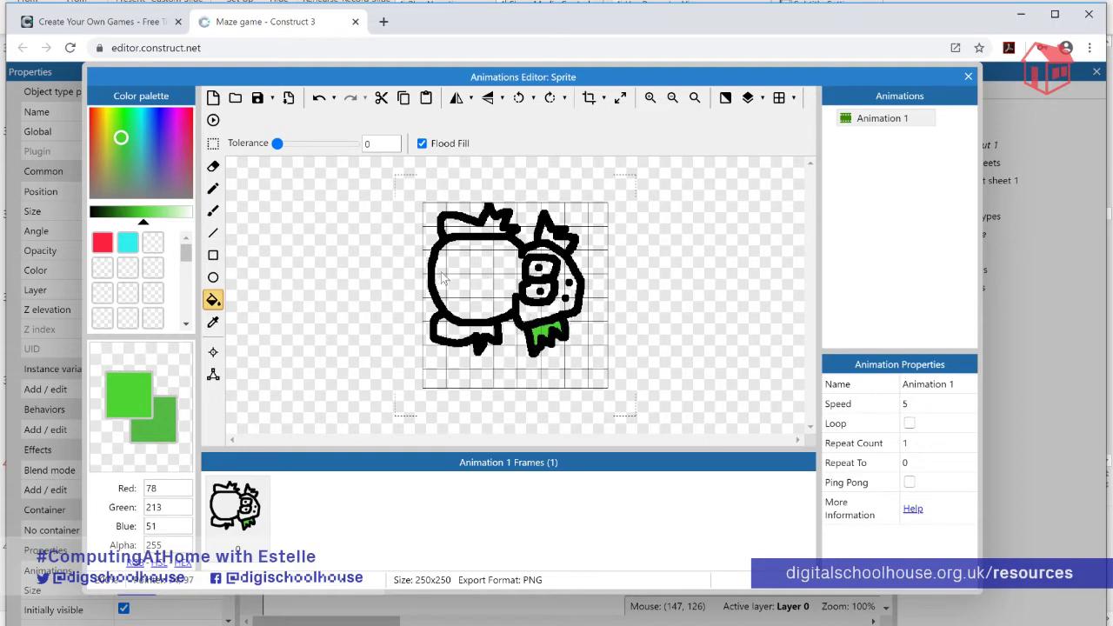
pyautogui.click(478, 268)
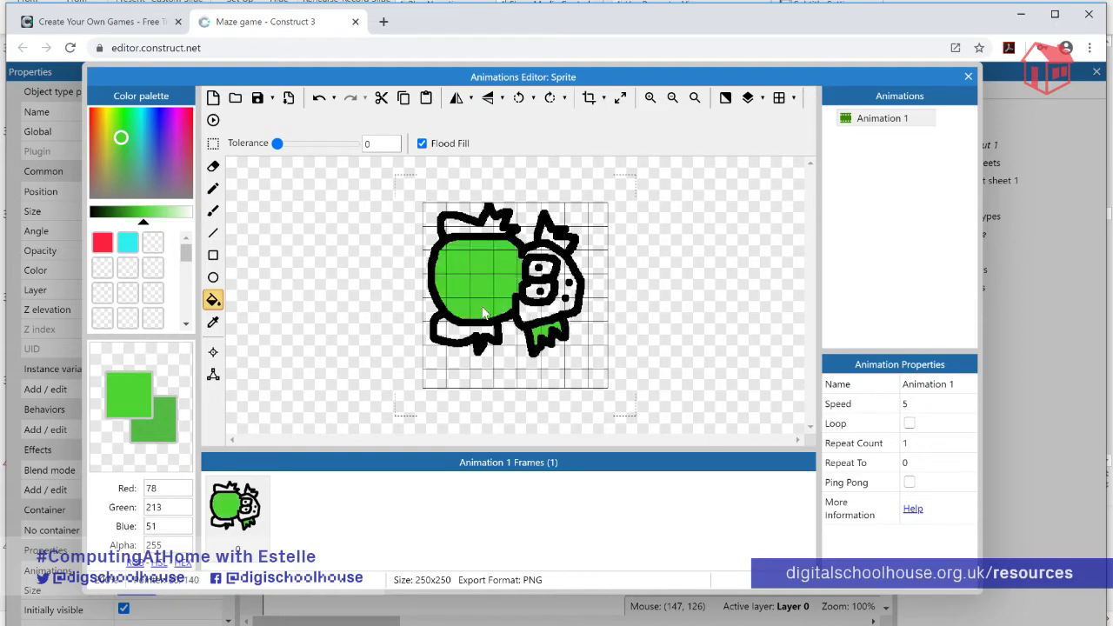
pyautogui.click(535, 309)
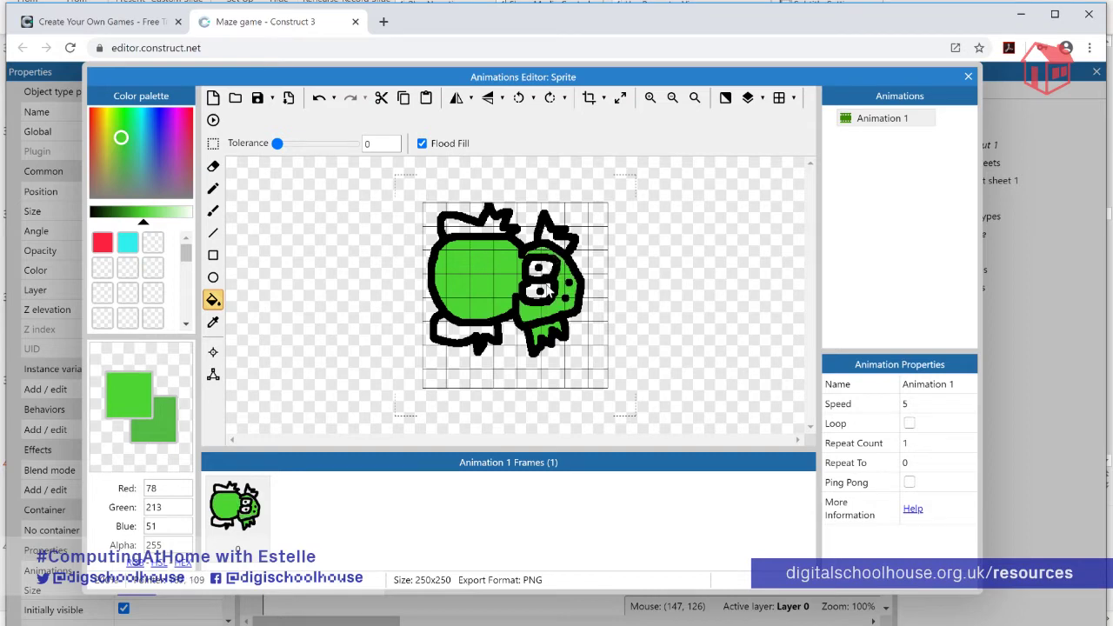
# - Undo the fill that recolours the black outline, and fill the remaining front leg and both hind legs green
pyautogui.click(552, 239)
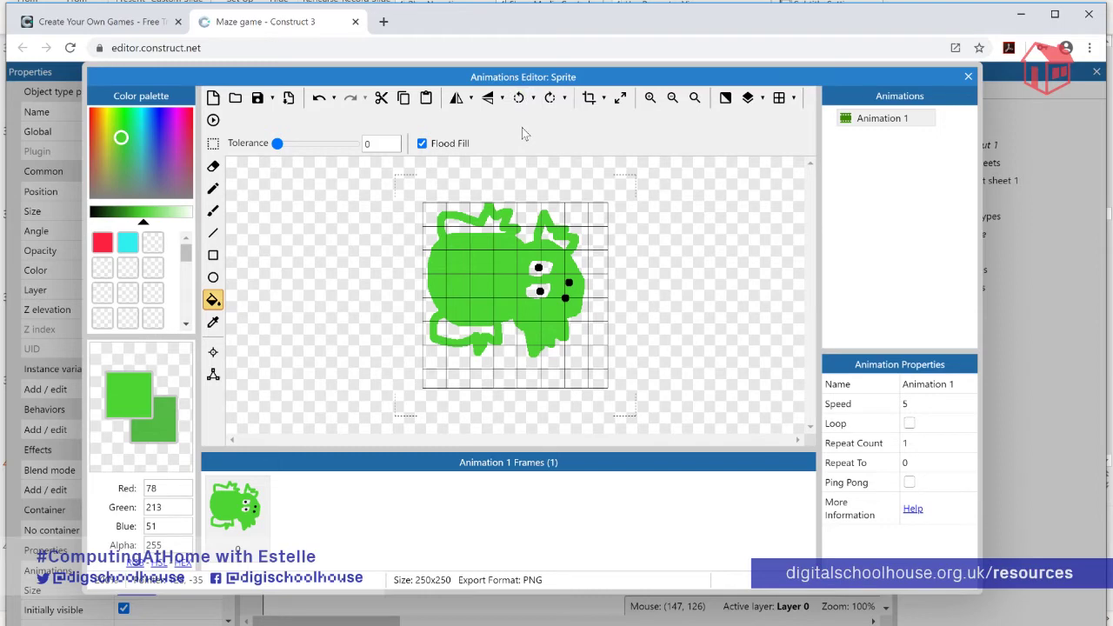
pyautogui.click(318, 98)
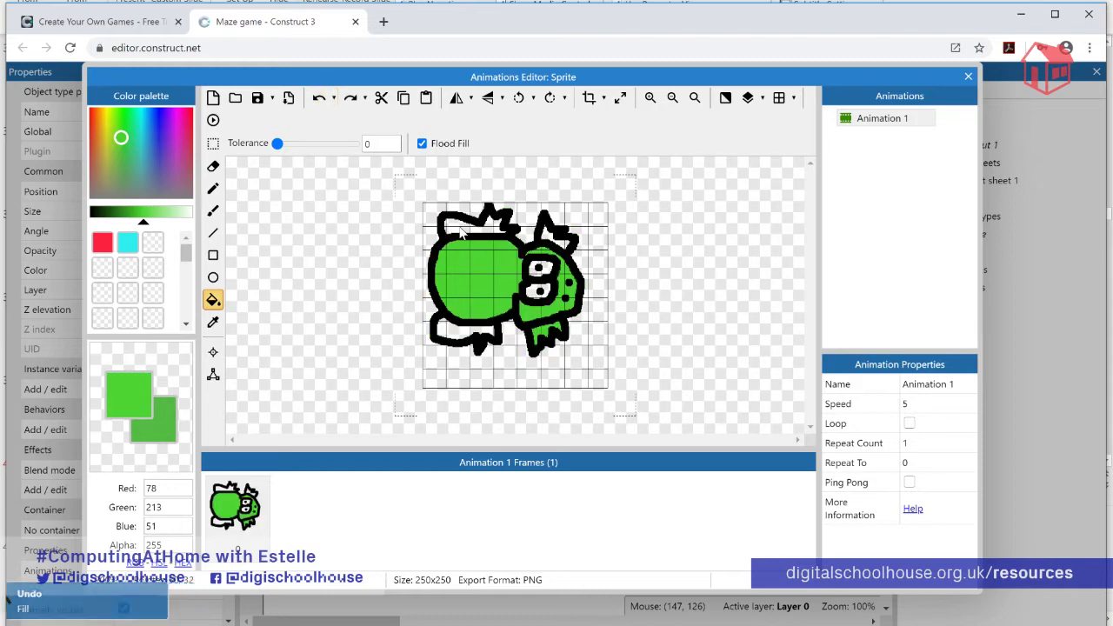
pyautogui.click(464, 331)
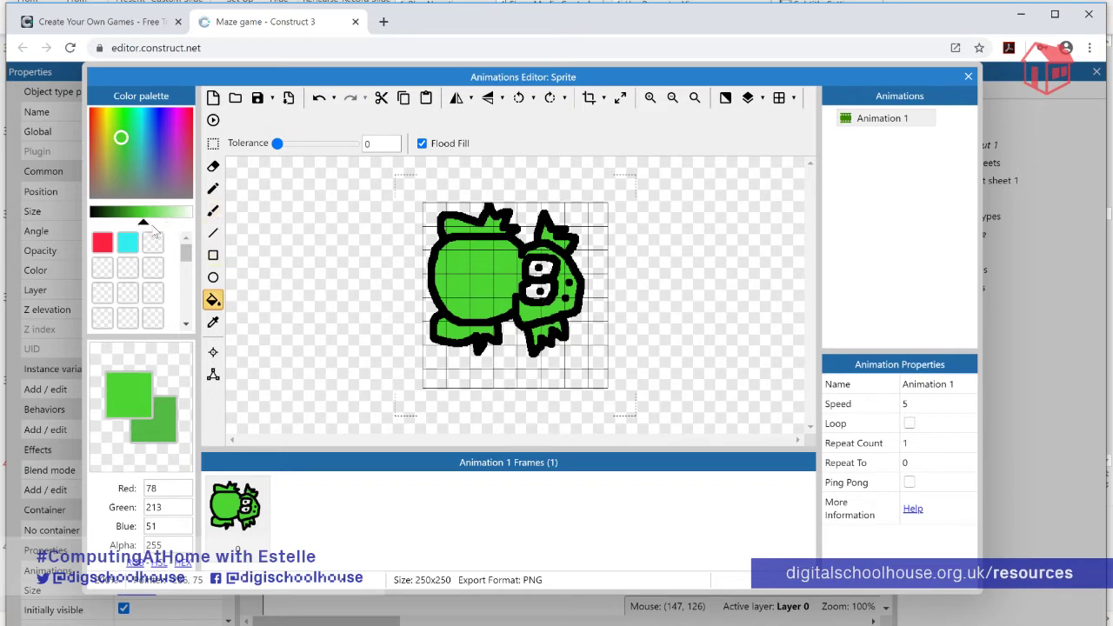
# - Flood-fill the area around the pupils in both eyes with white (RGB 255, 255, 255) and close the Animations Editor
pyautogui.moveTo(145, 219); pyautogui.dragTo(192, 219)
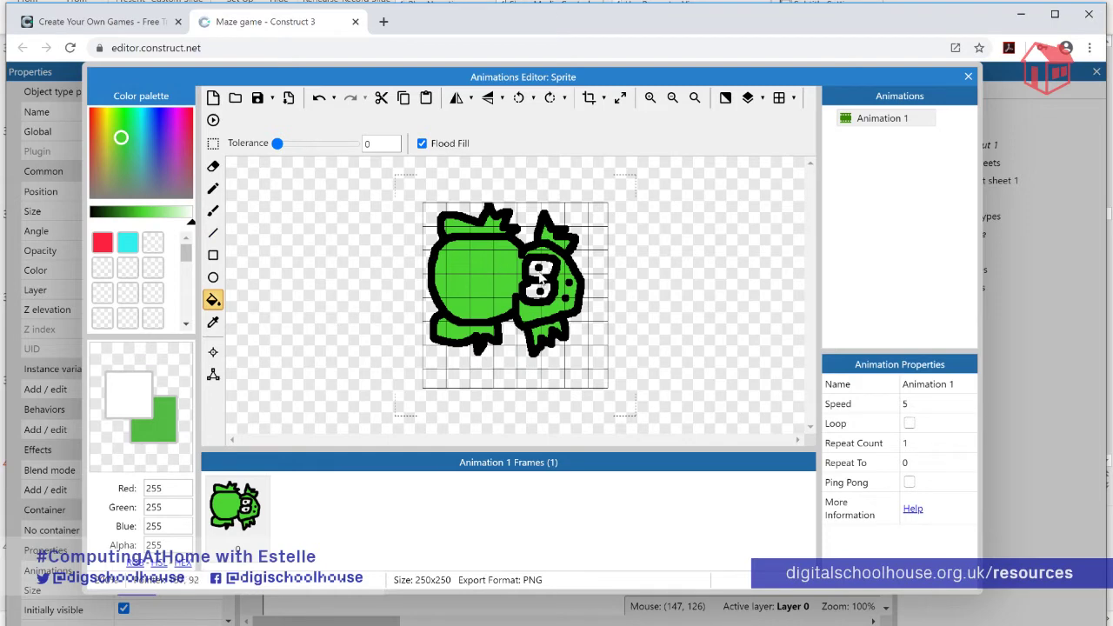
pyautogui.click(541, 277)
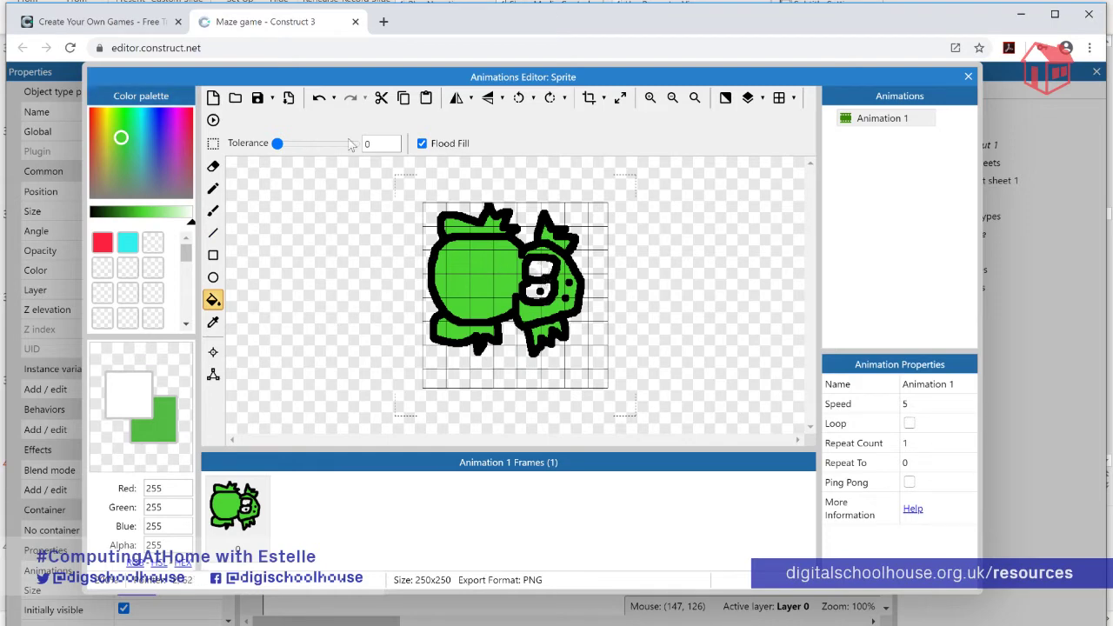
pyautogui.click(320, 98)
pyautogui.click(549, 273)
pyautogui.click(537, 298)
pyautogui.click(969, 76)
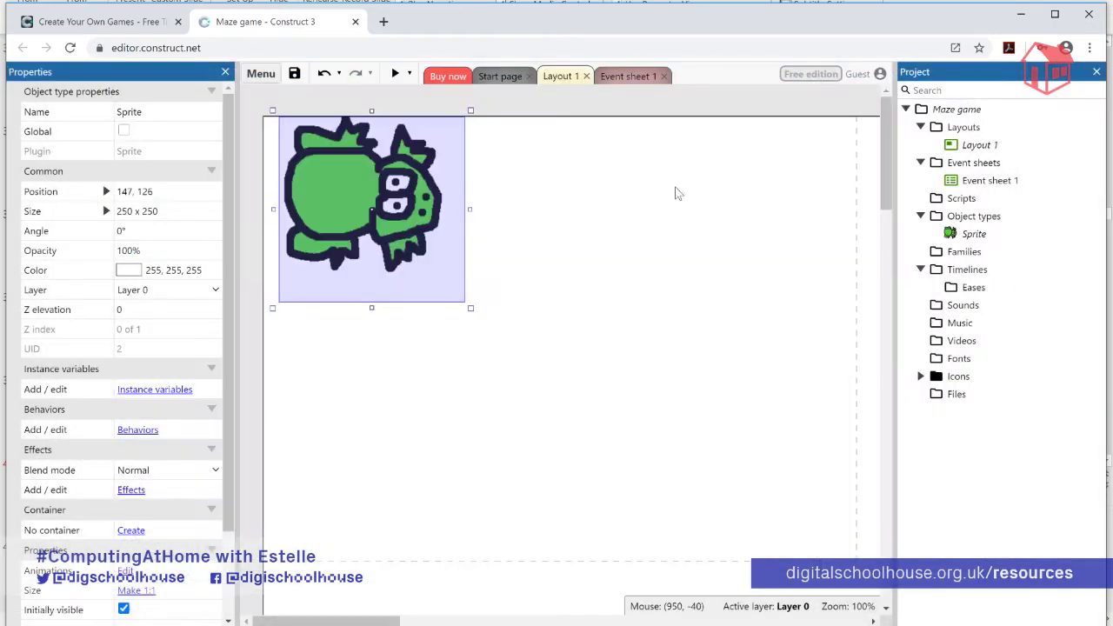
# - Move the frog sprite on the layout to position 212, 162
pyautogui.moveTo(373, 214); pyautogui.dragTo(454, 299)
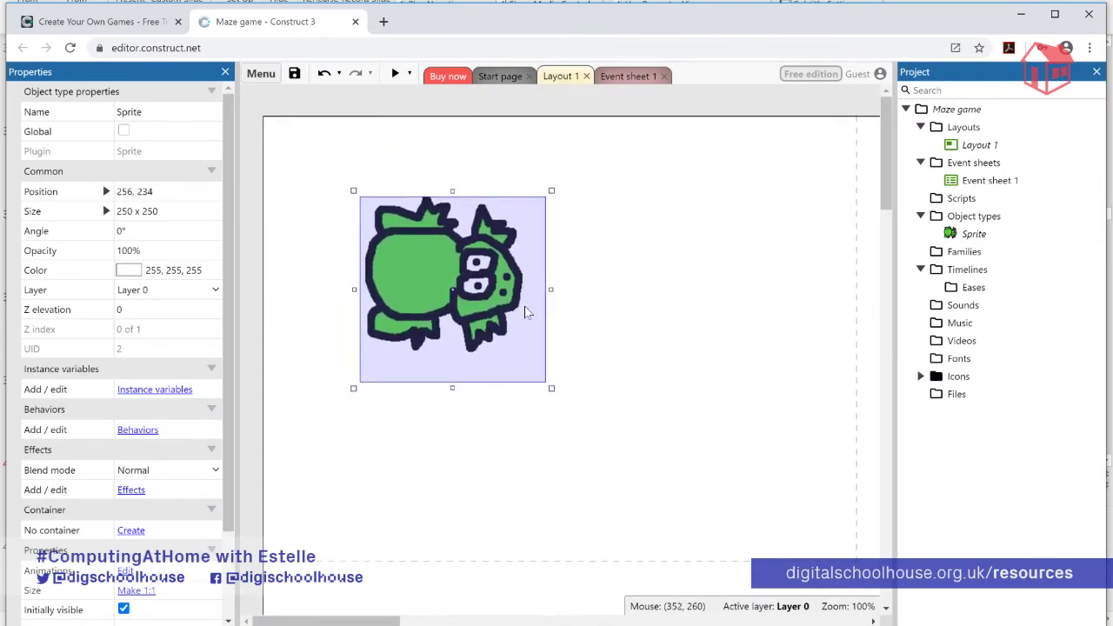
pyautogui.moveTo(395, 275); pyautogui.dragTo(361, 219)
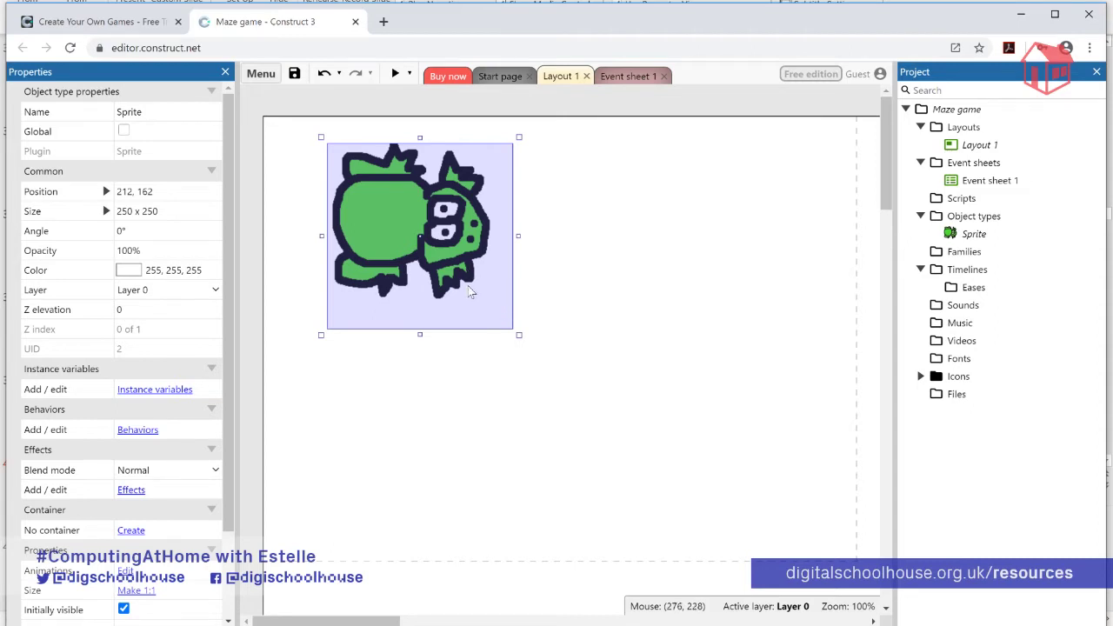
pyautogui.click(575, 226)
pyautogui.click(403, 220)
pyautogui.doubleClick(967, 237)
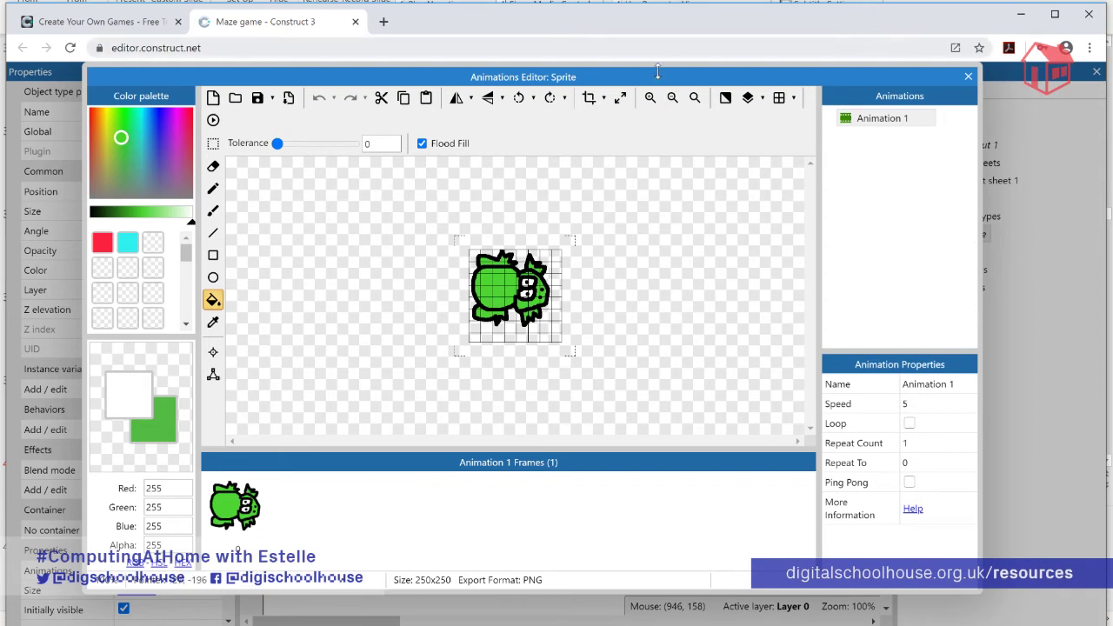
pyautogui.click(968, 77)
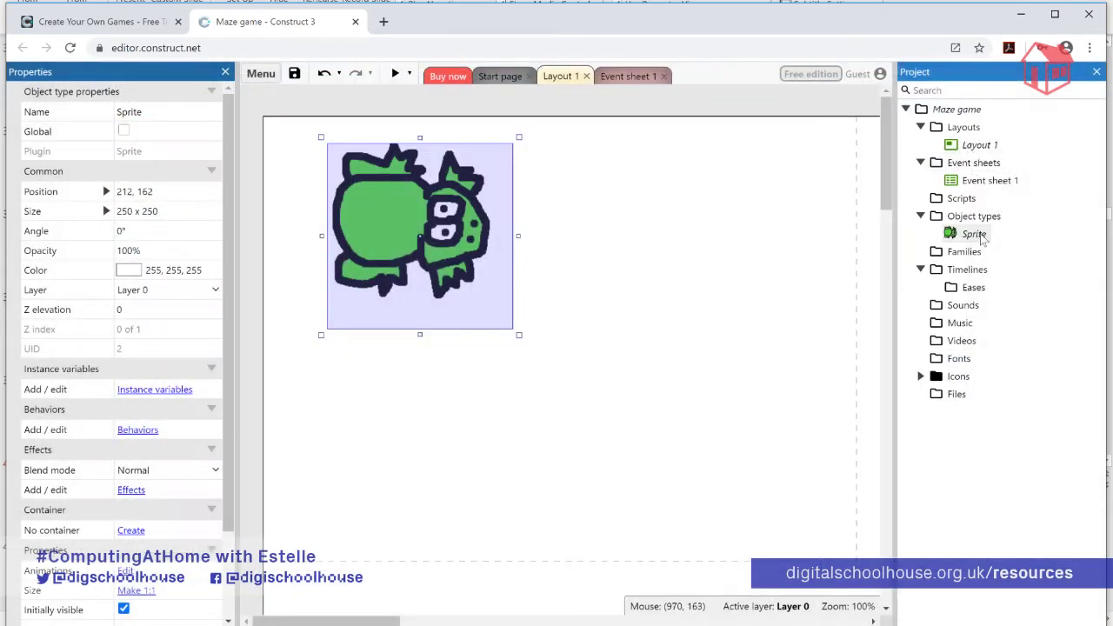
pyautogui.click(951, 236)
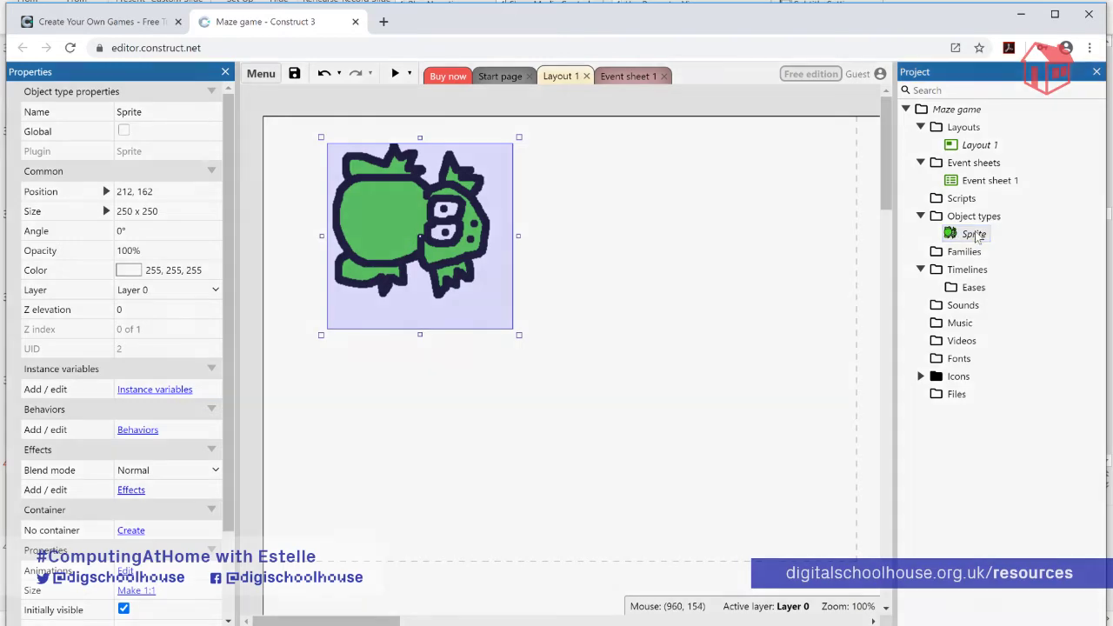
# - Open the sprite's image for editing, crop its transparent edges down to 214 x 211, and return to the layout
pyautogui.doubleClick(978, 235)
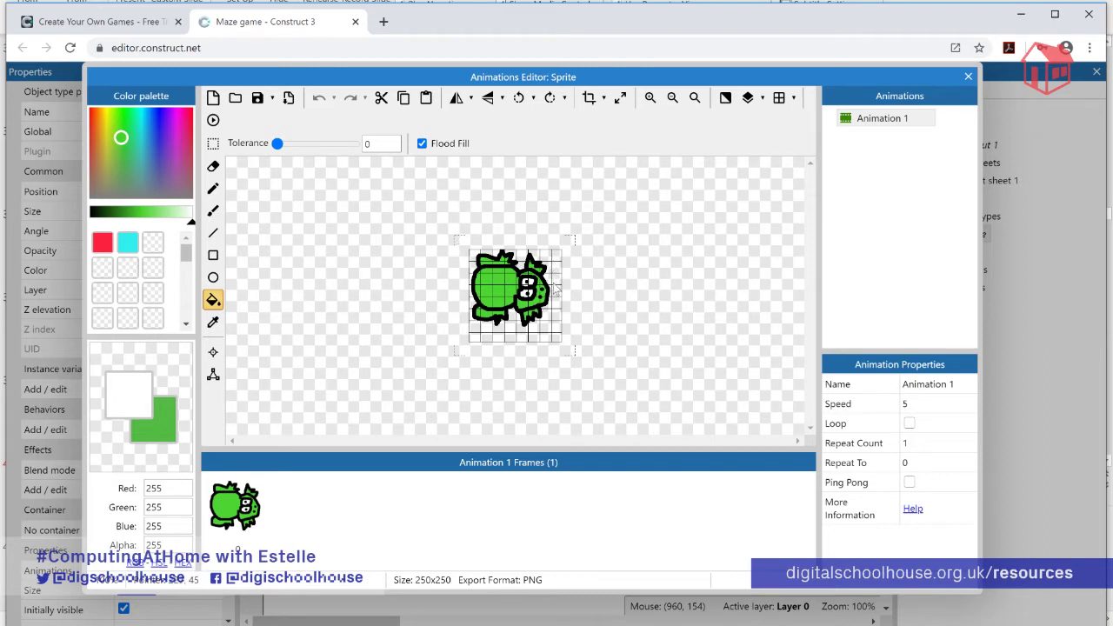
pyautogui.click(589, 98)
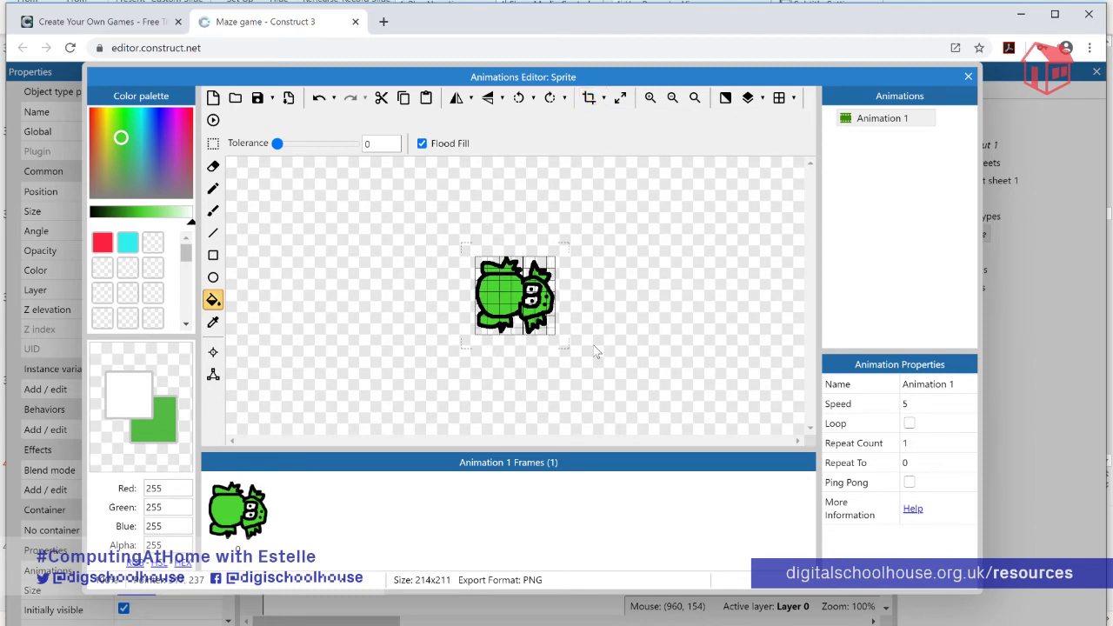
pyautogui.click(969, 78)
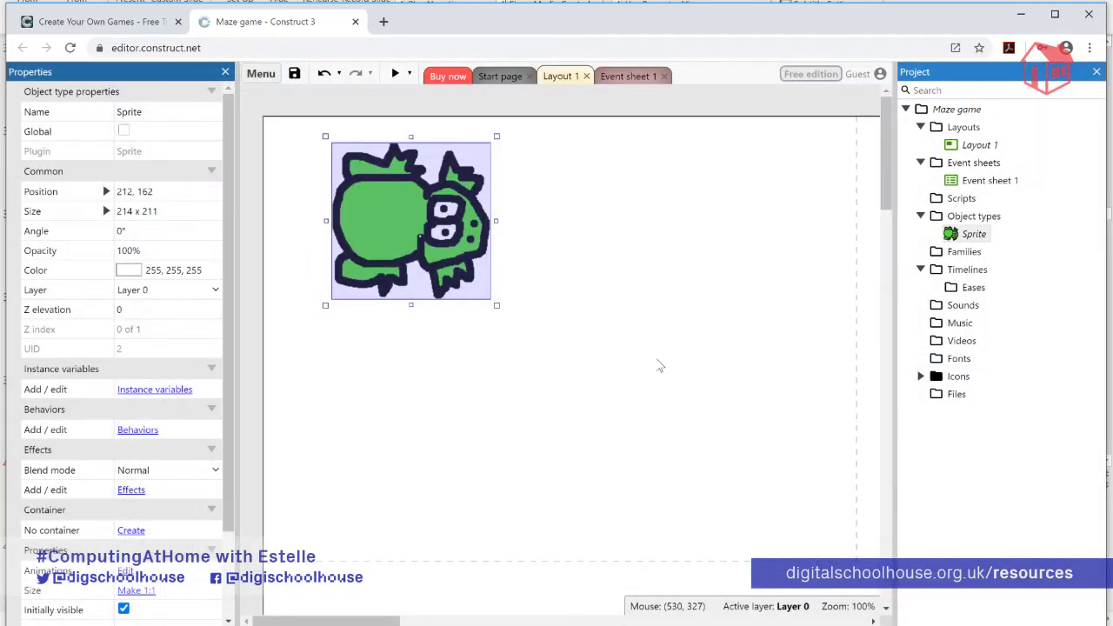
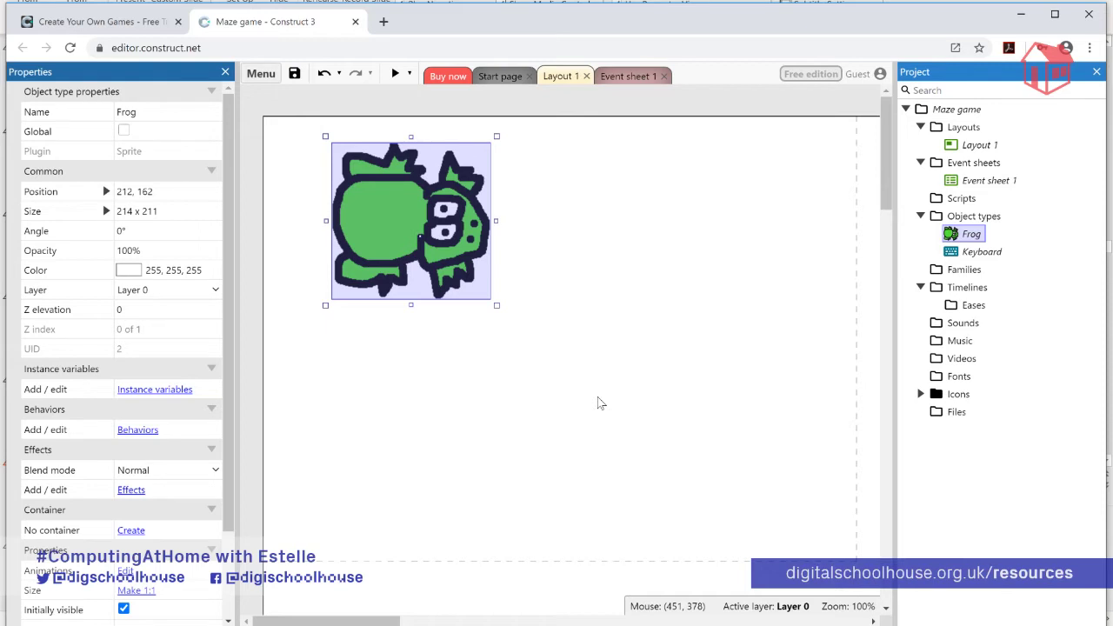
# - Add the 8 Direction movement behavior to the Frog sprite
pyautogui.rightClick(402, 202)
pyautogui.moveTo(494, 261)
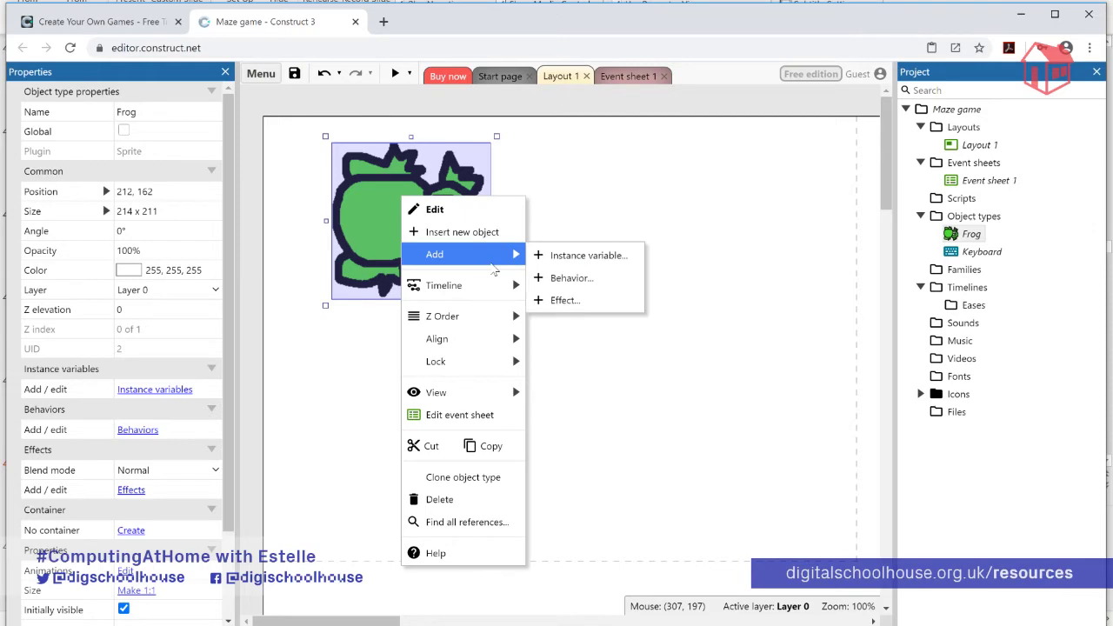
pyautogui.click(619, 287)
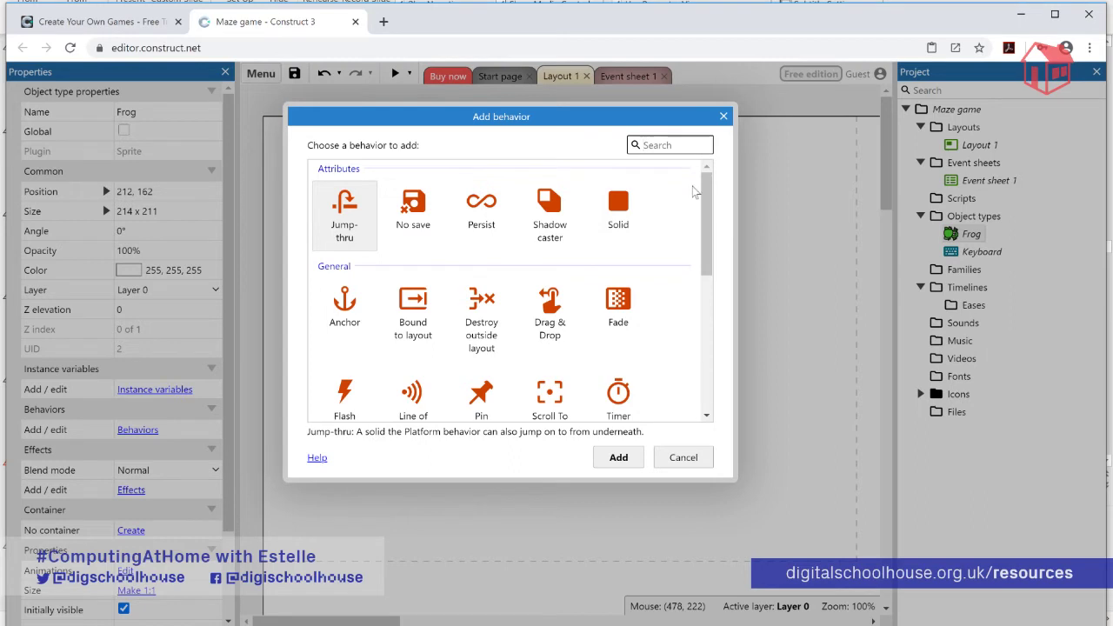
pyautogui.moveTo(707, 232); pyautogui.dragTo(707, 235)
pyautogui.scroll(-5, 707, 235)
pyautogui.scroll(5, 678, 251)
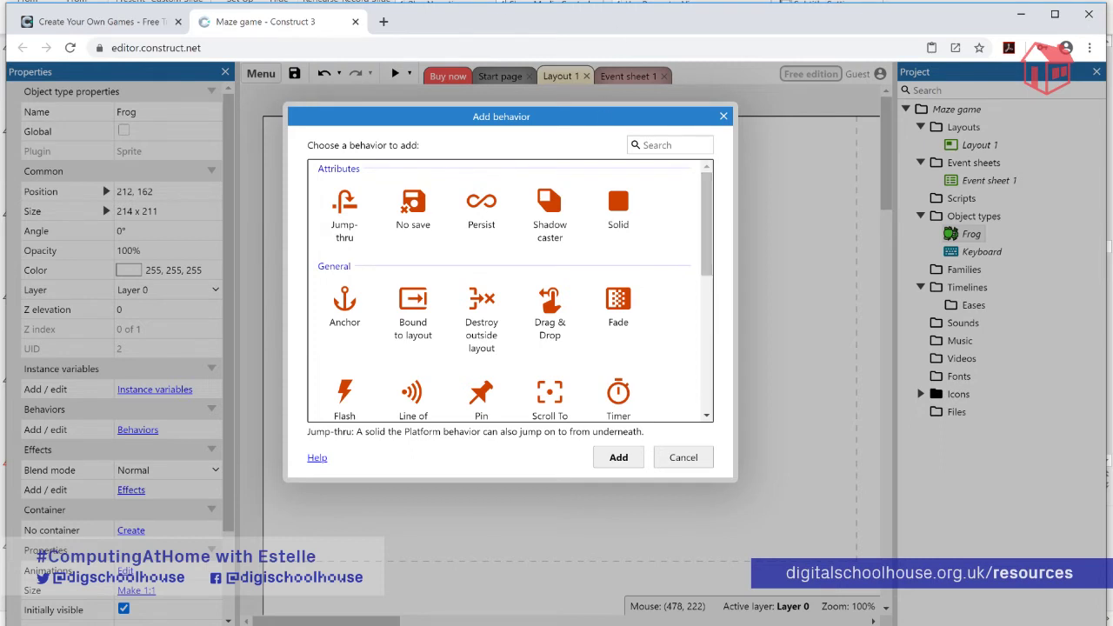
pyautogui.moveTo(714, 245); pyautogui.dragTo(714, 359)
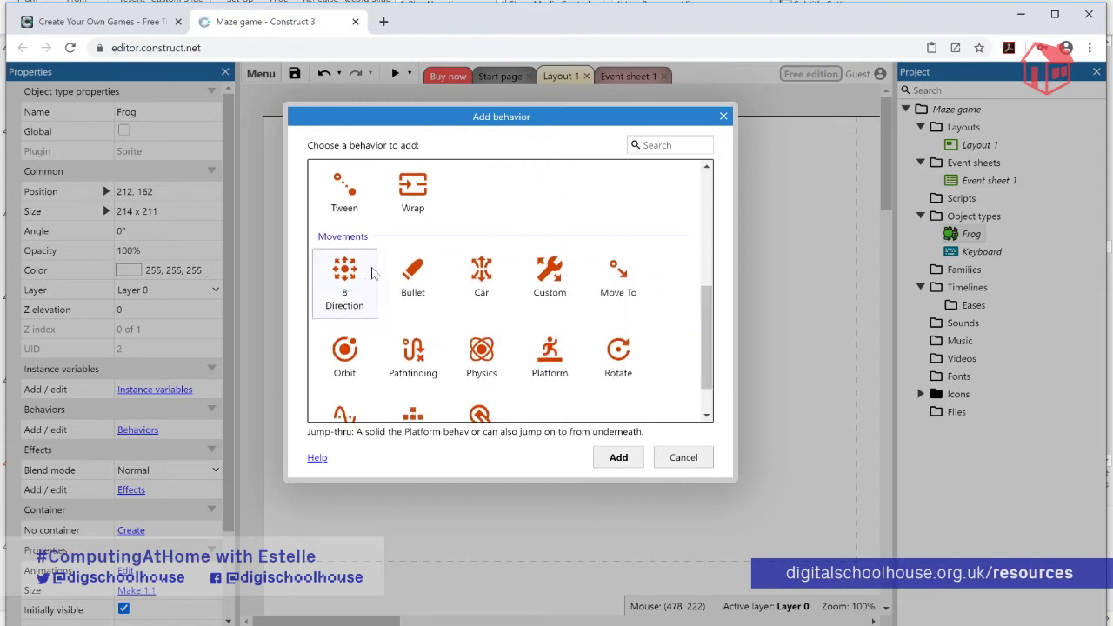
pyautogui.click(367, 277)
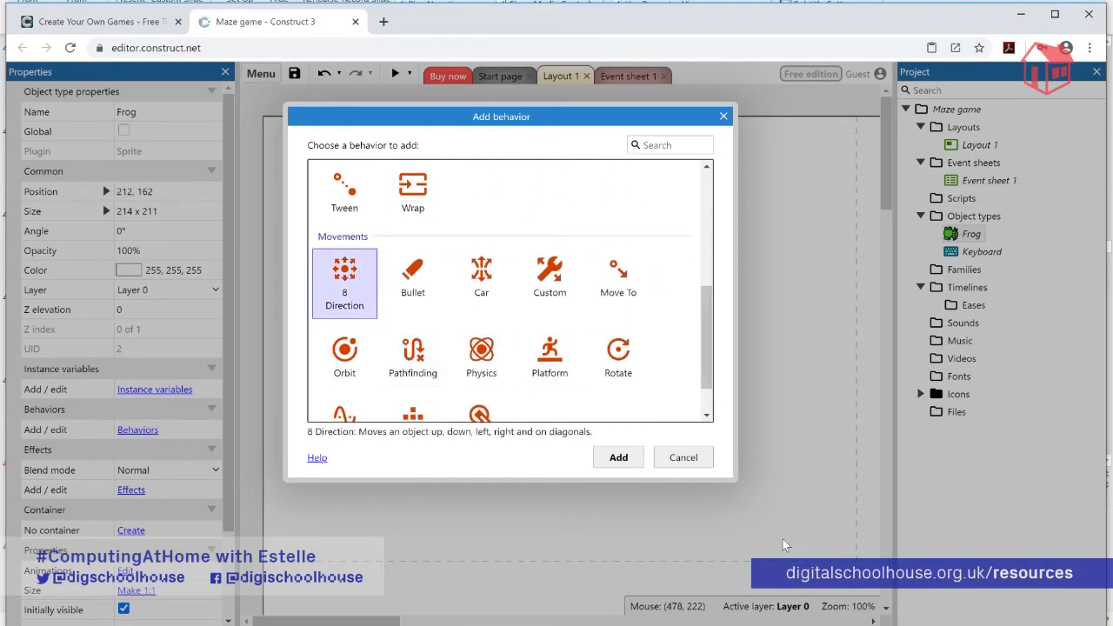
pyautogui.click(620, 458)
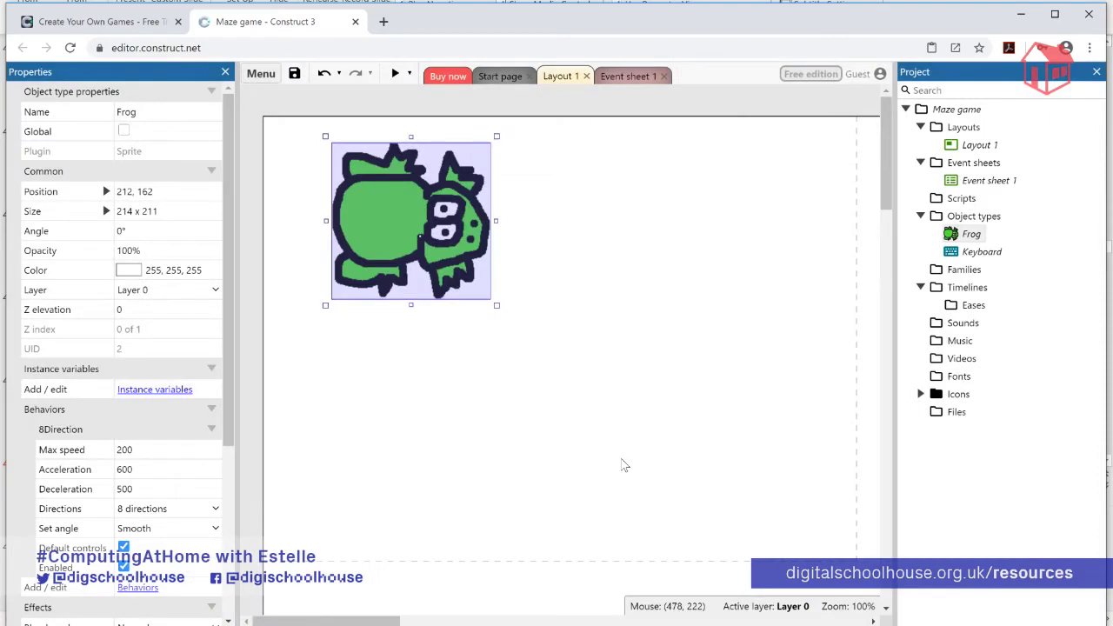
# - Preview the layout, move the frog right, down, left and up to test its movement, and close the preview
pyautogui.click(395, 74)
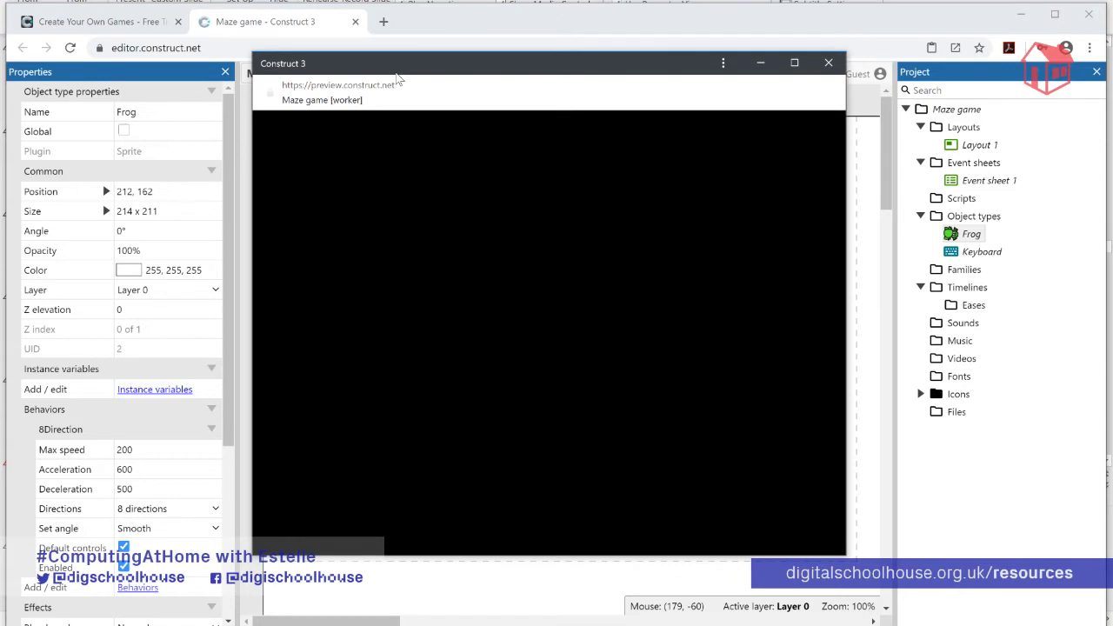
pyautogui.press('Right')
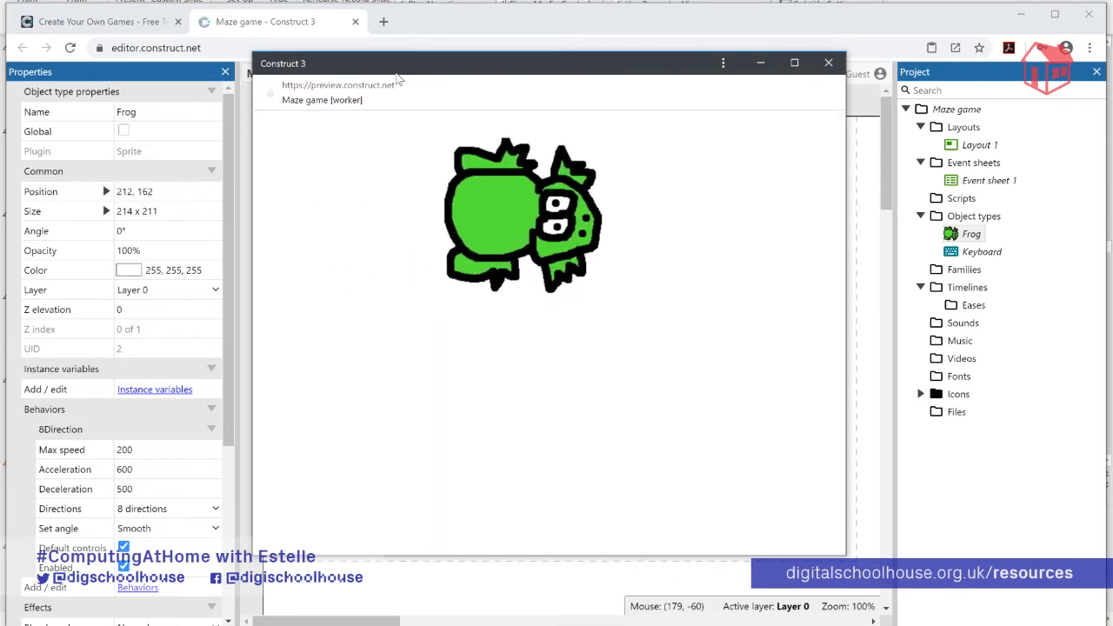
pyautogui.press('Down')
pyautogui.press('Left')
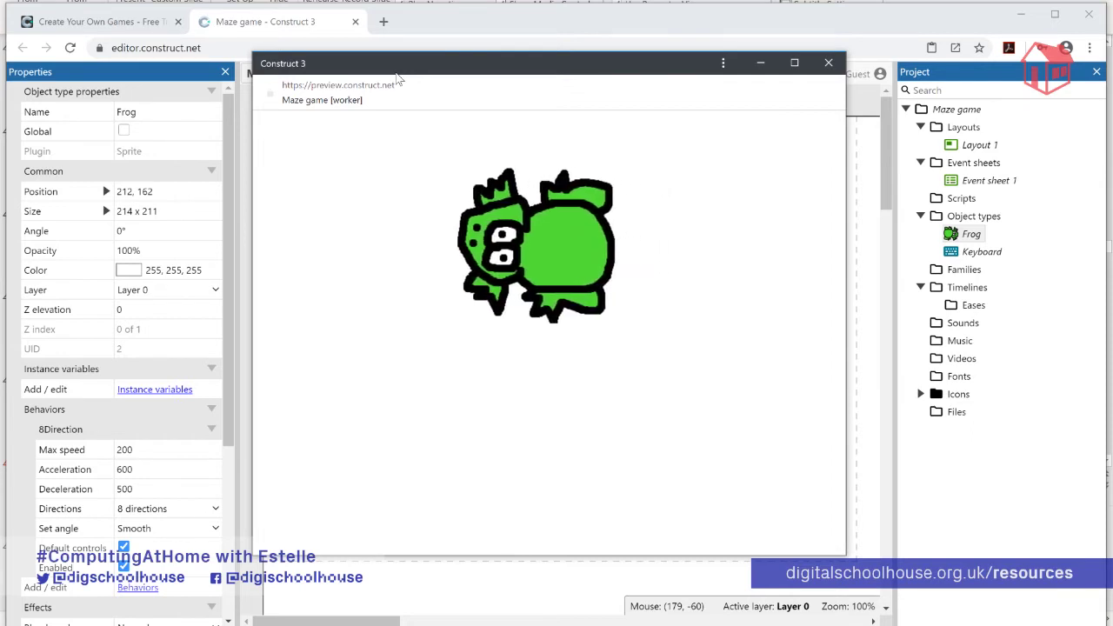
pyautogui.press('Down')
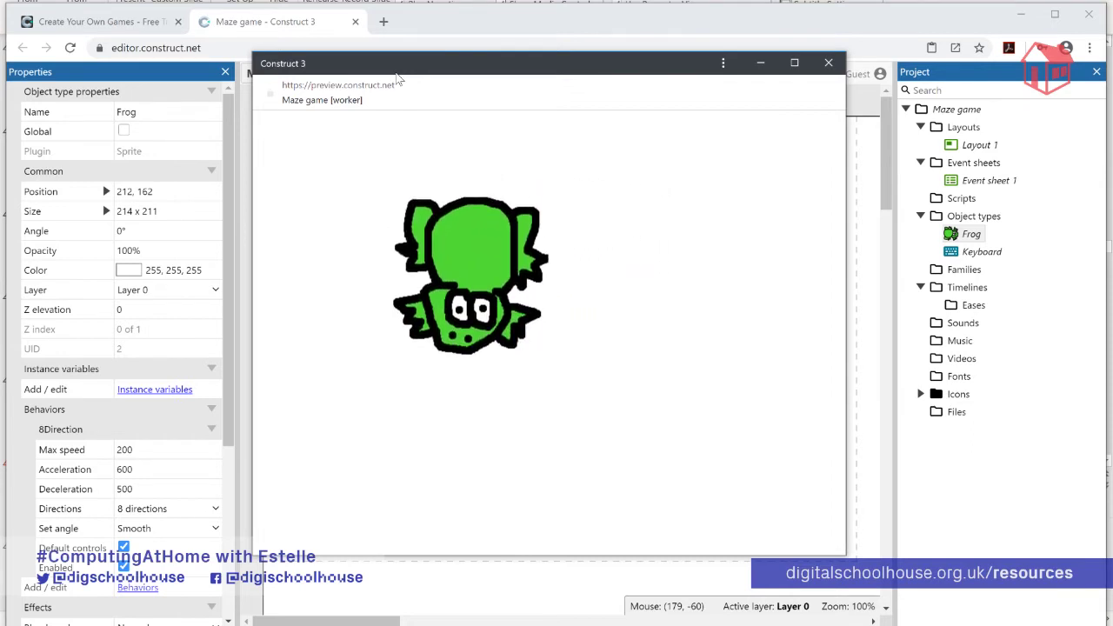
pyautogui.press('Up')
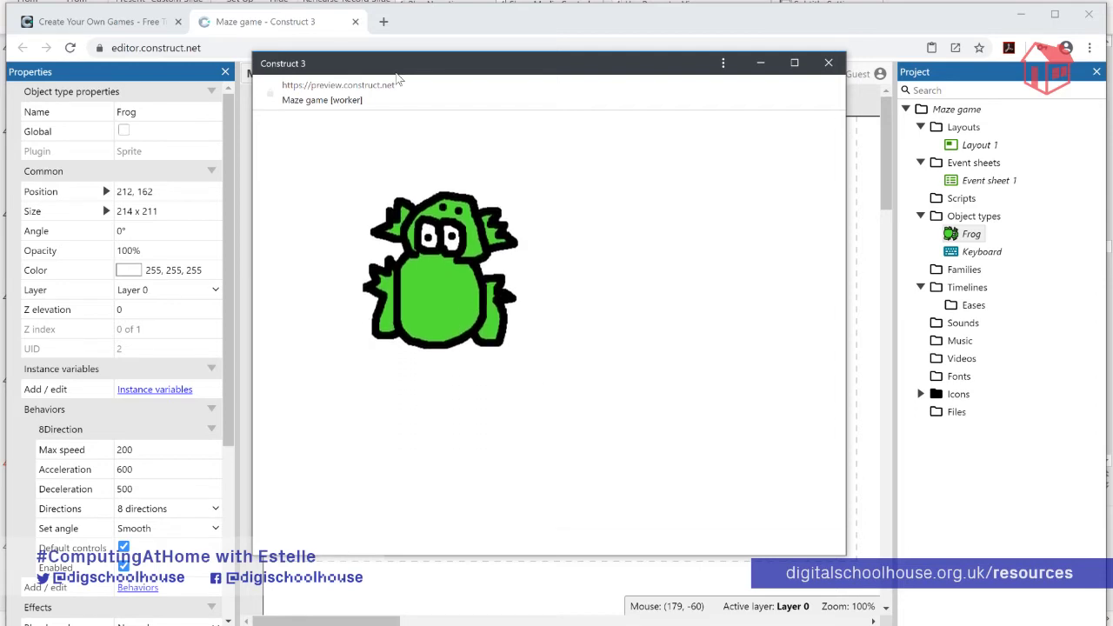
pyautogui.click(828, 63)
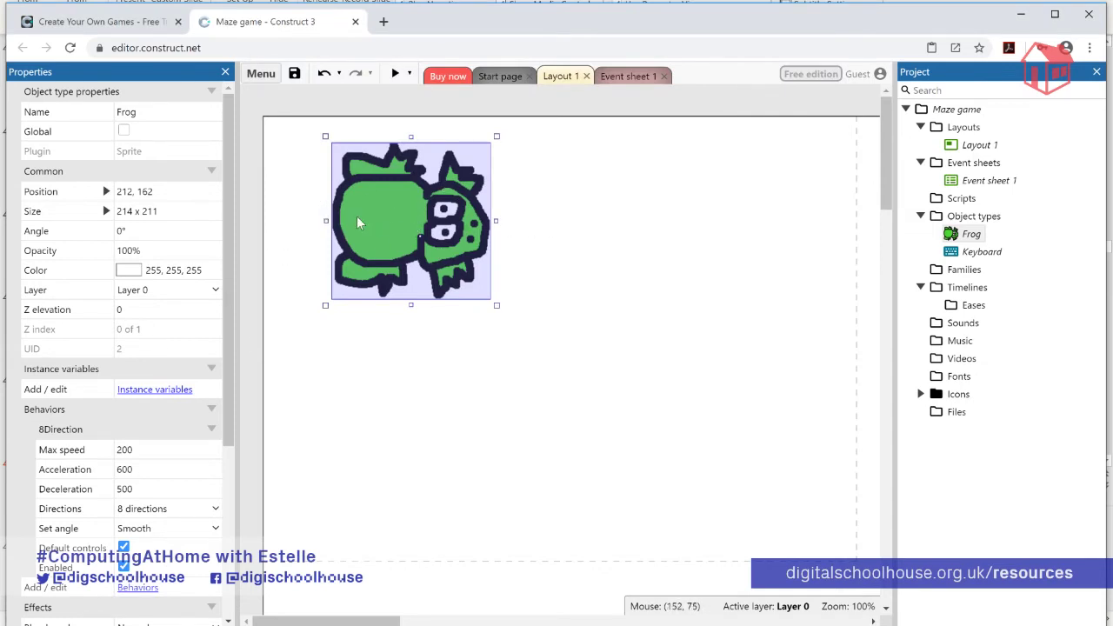
# - Examine the Frog's 8Direction settings: max speed, acceleration, deceleration, and the available options for directions and set angle
pyautogui.moveTo(231, 321); pyautogui.dragTo(233, 490)
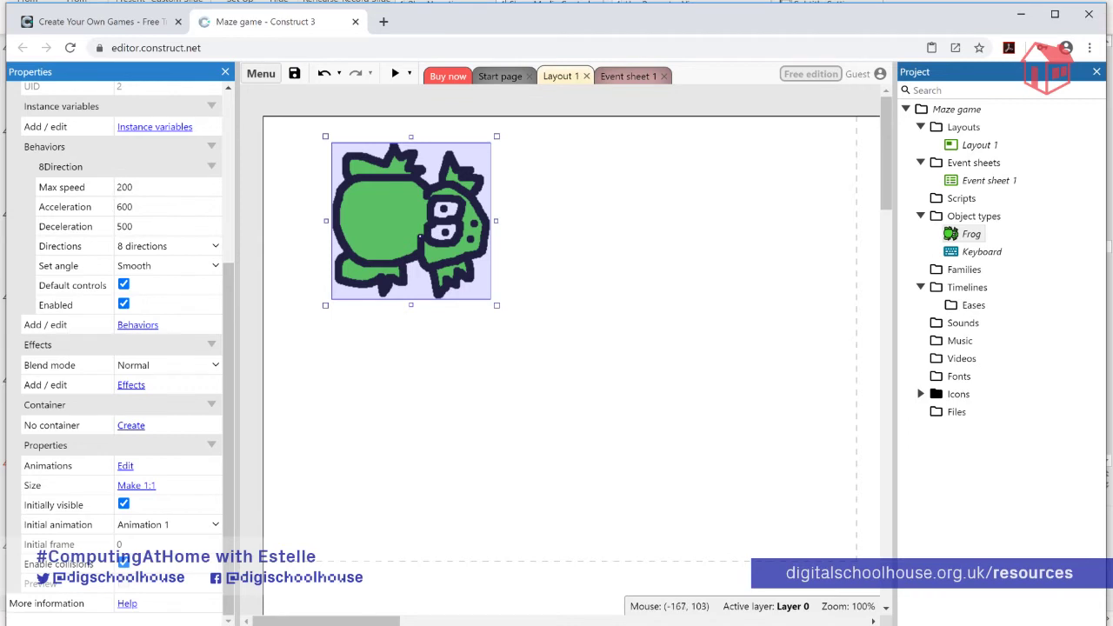
pyautogui.click(131, 187)
pyautogui.click(130, 206)
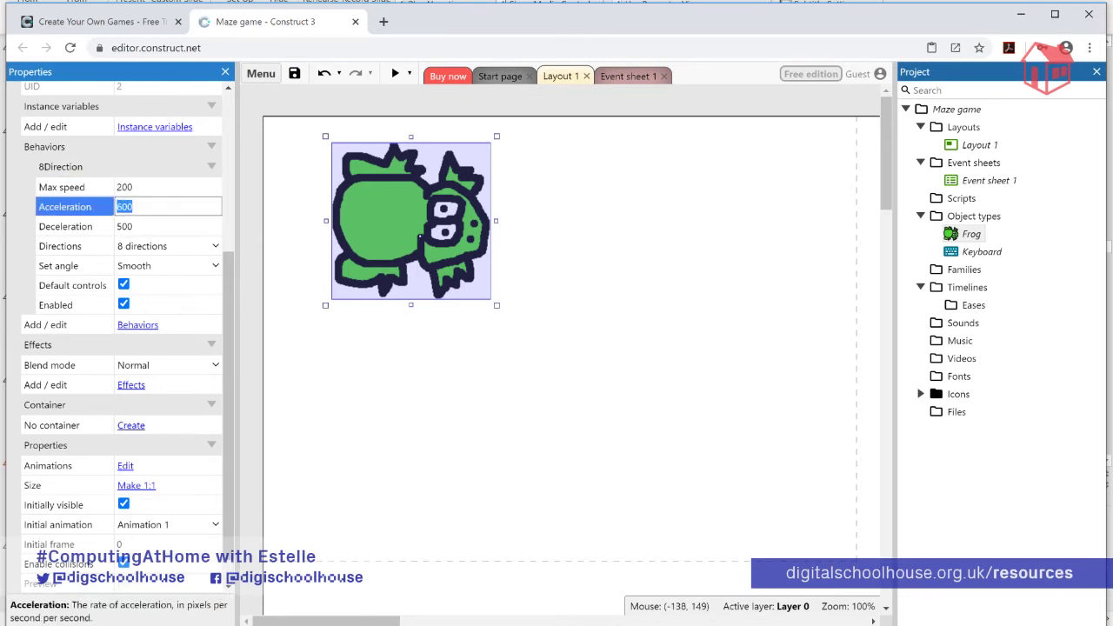
pyautogui.click(130, 226)
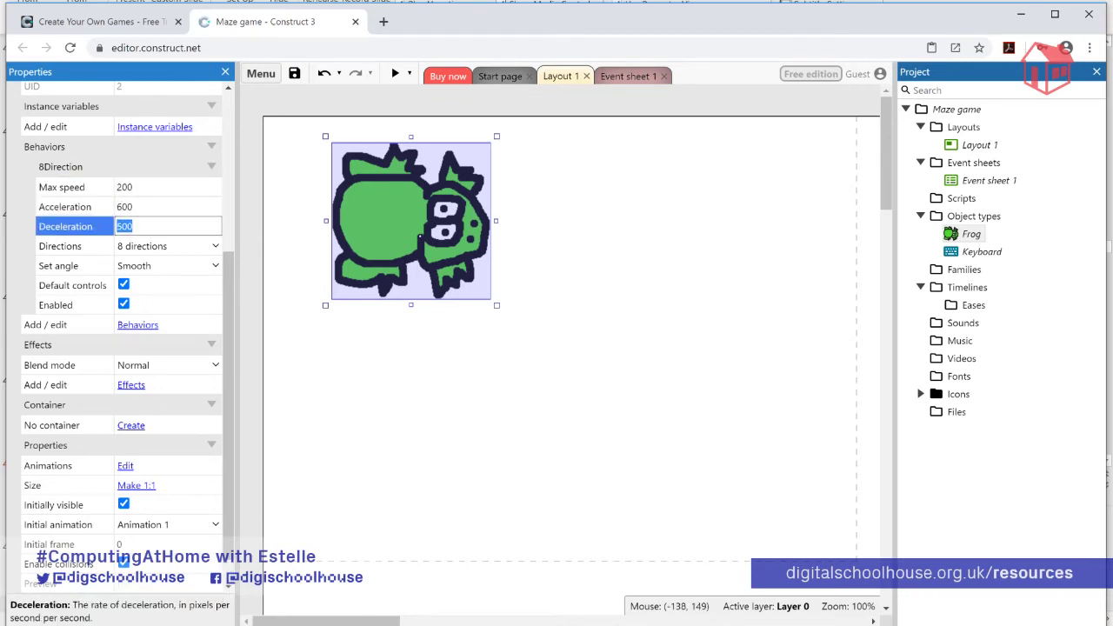
pyautogui.click(193, 250)
pyautogui.click(193, 250)
pyautogui.click(193, 249)
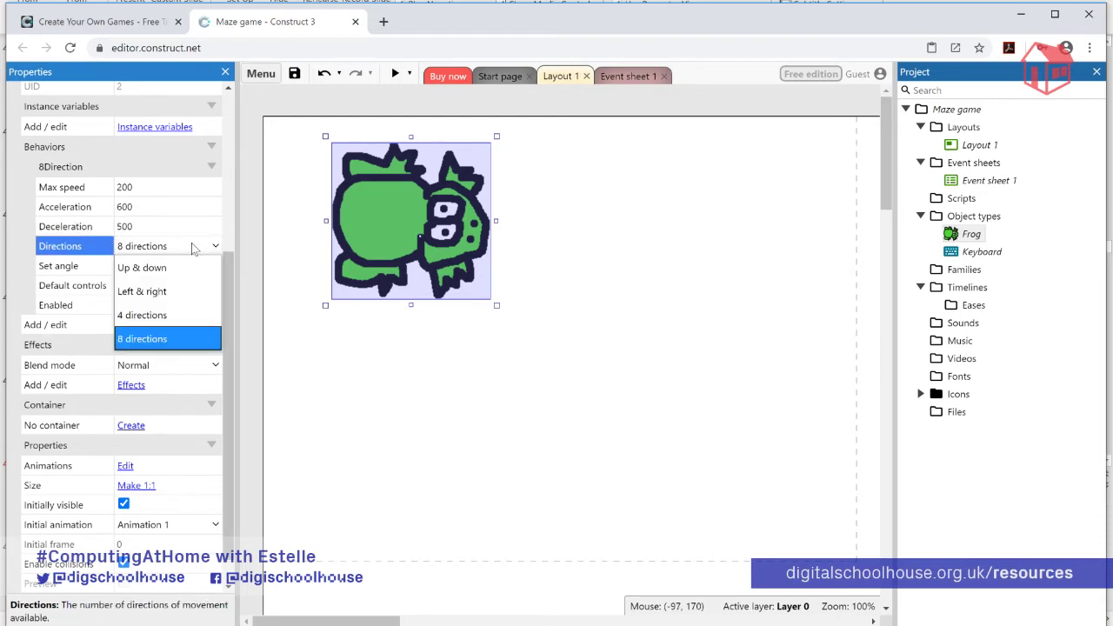
pyautogui.click(193, 250)
pyautogui.click(188, 268)
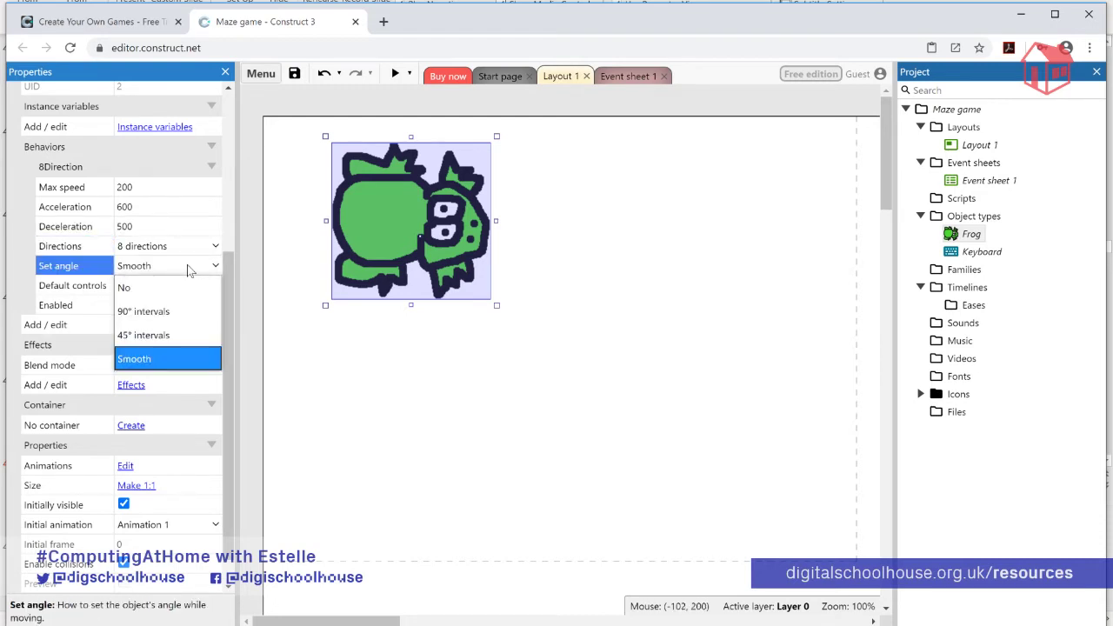
pyautogui.click(187, 268)
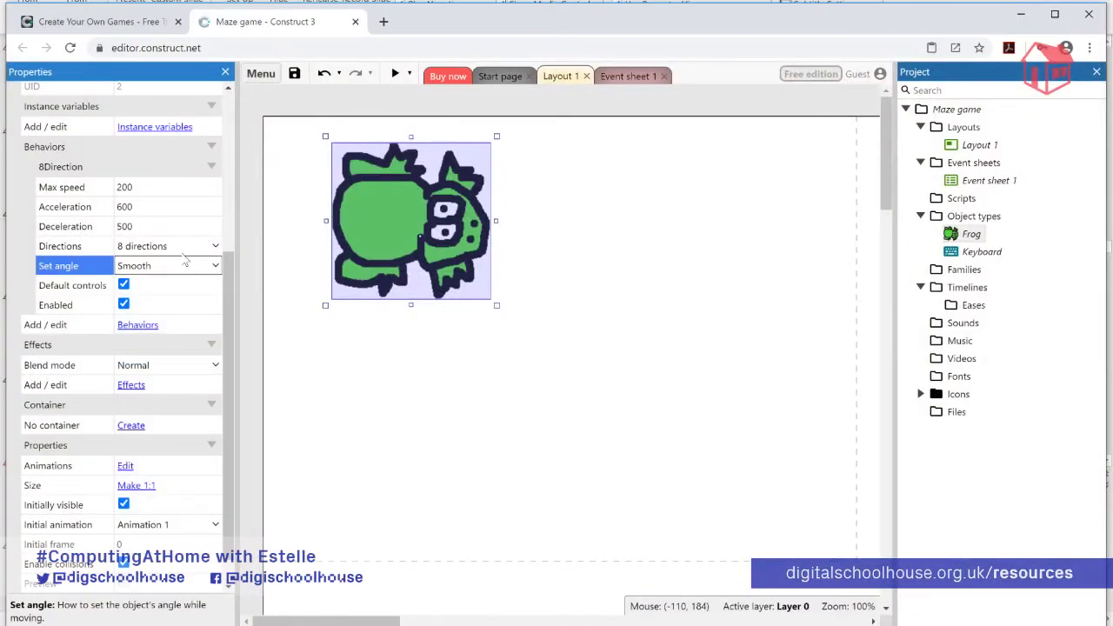
# - Configure the Frog's 8Direction behavior with 4 directions, a max speed of 400 and the angle set in 90° intervals
pyautogui.click(151, 252)
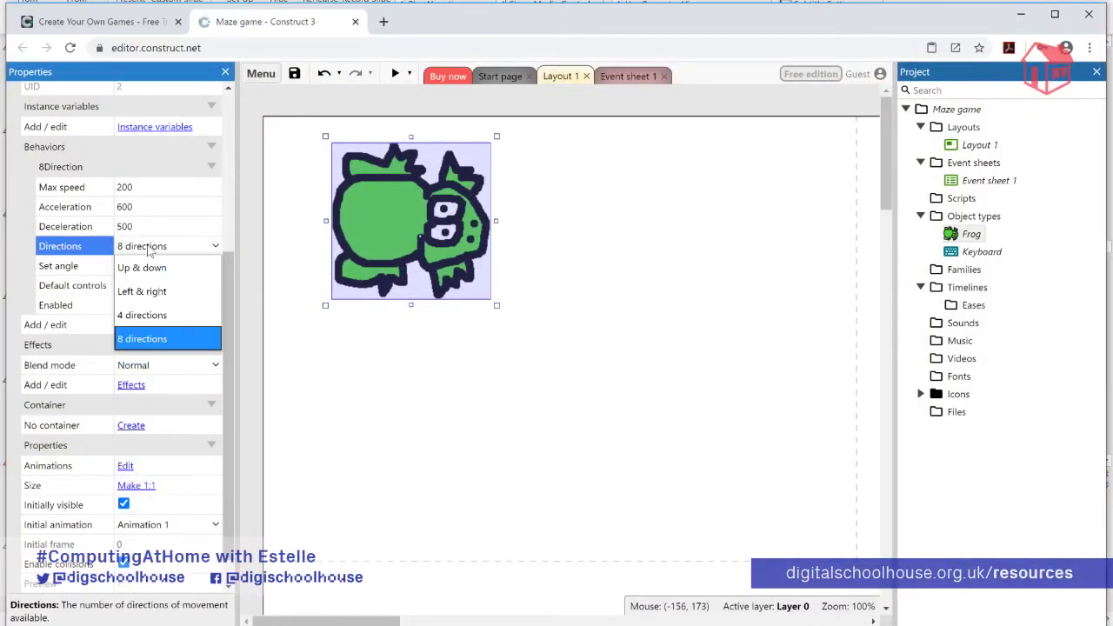
pyautogui.click(169, 315)
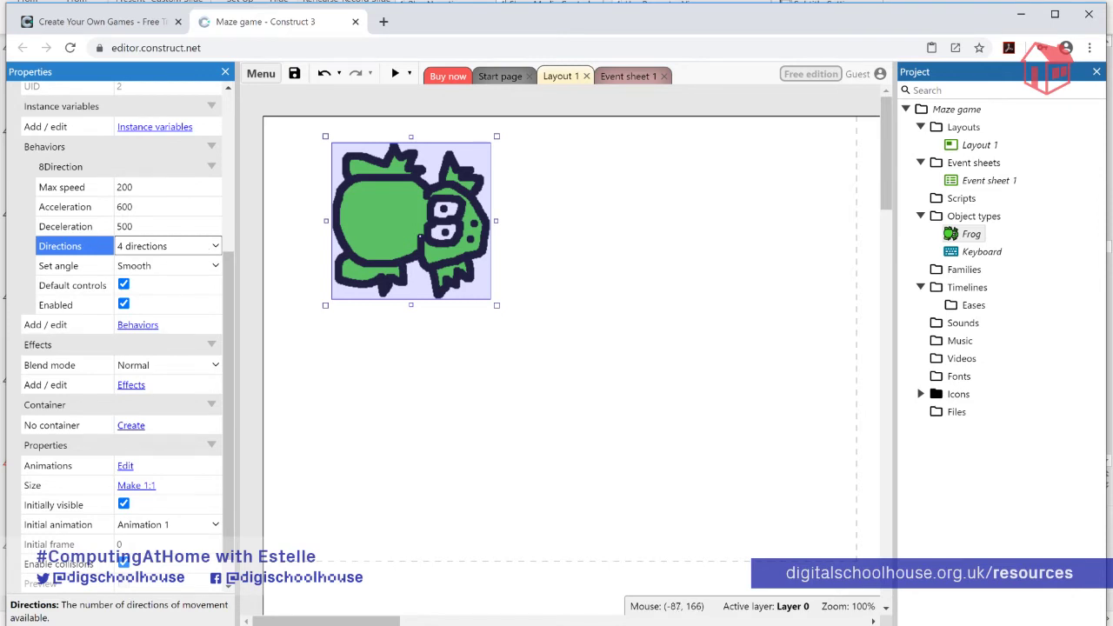
pyautogui.click(139, 187)
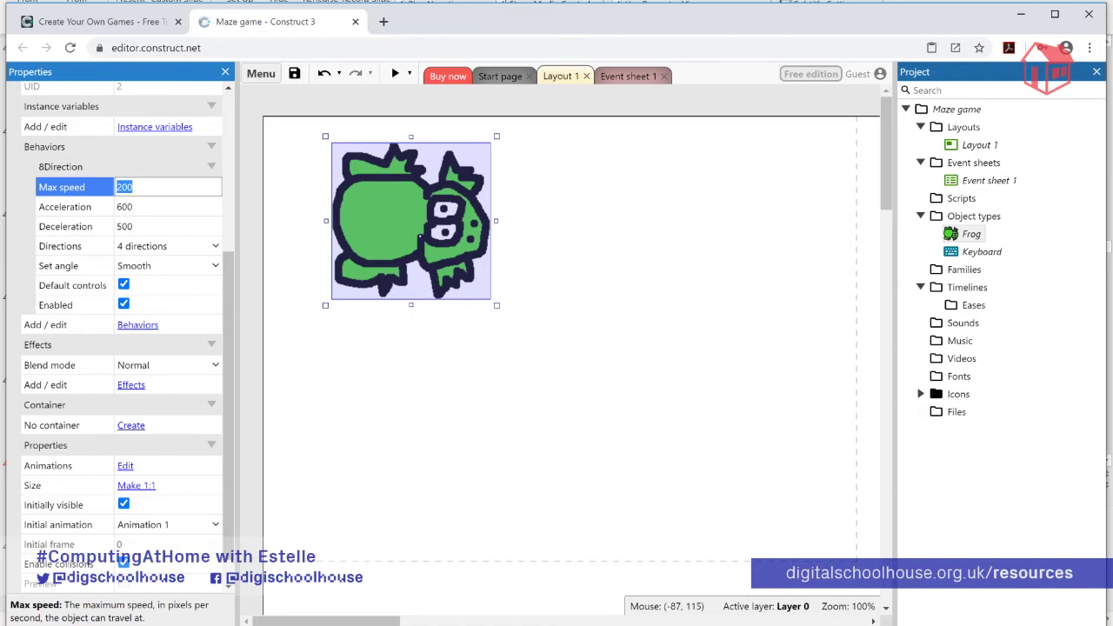
pyautogui.write('4')
pyautogui.click(154, 266)
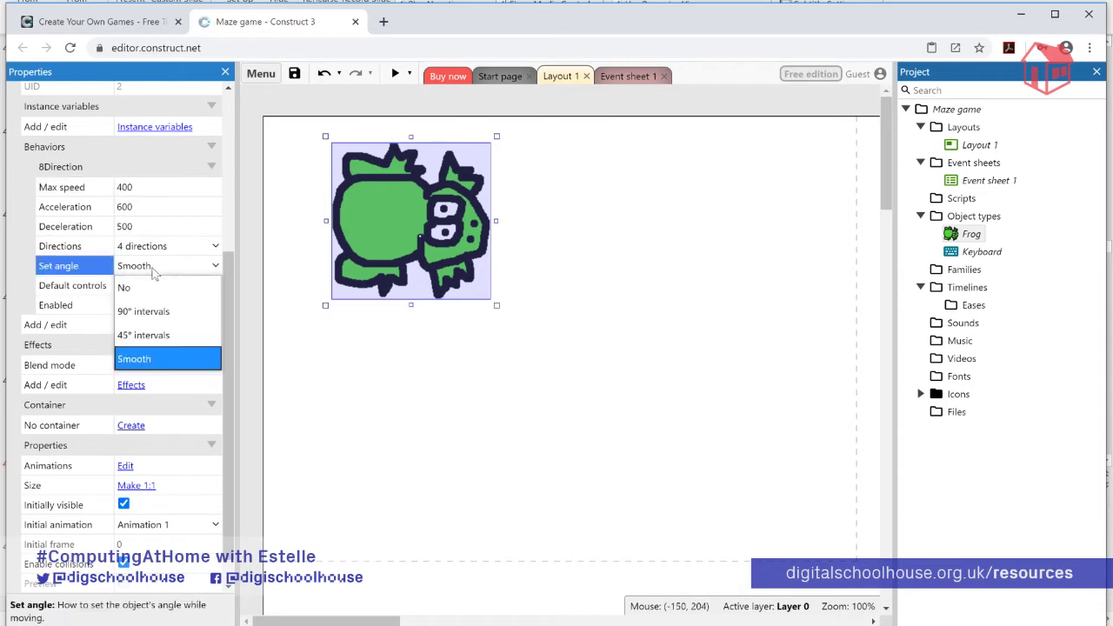
pyautogui.click(209, 313)
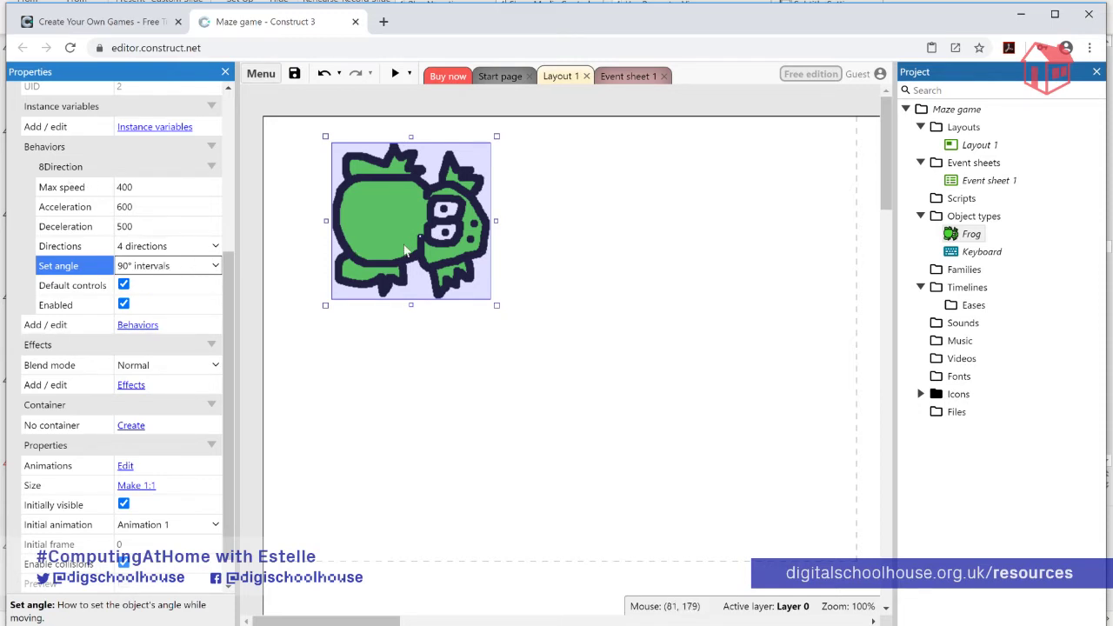
# - Preview the game again, steer the frog in all four directions to check its speed and turning, and close the preview
pyautogui.click(395, 74)
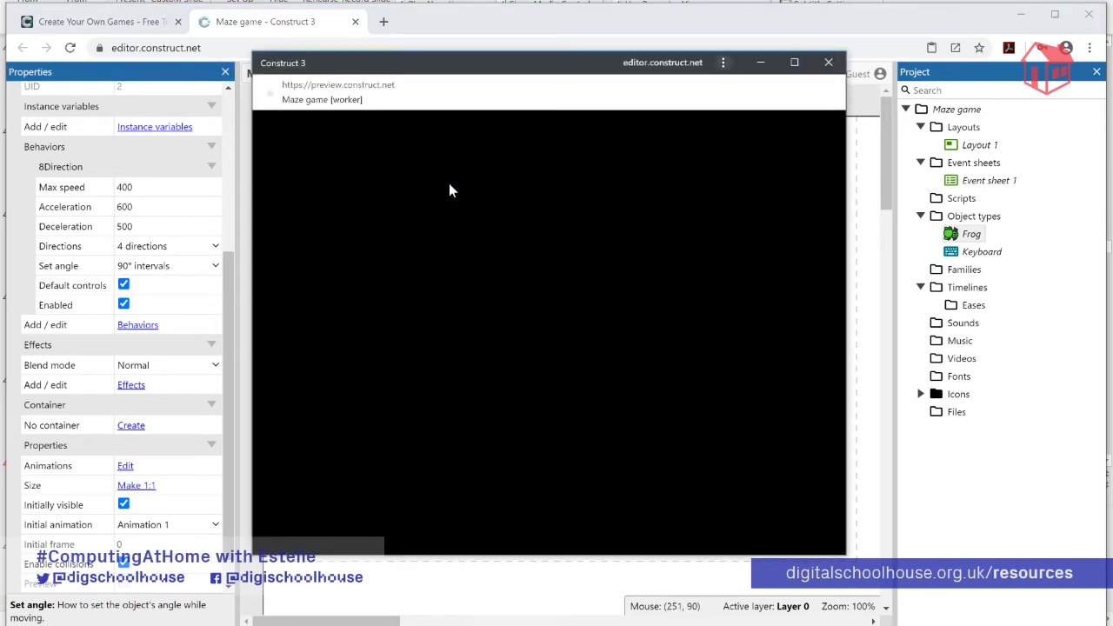
pyautogui.press('Right')
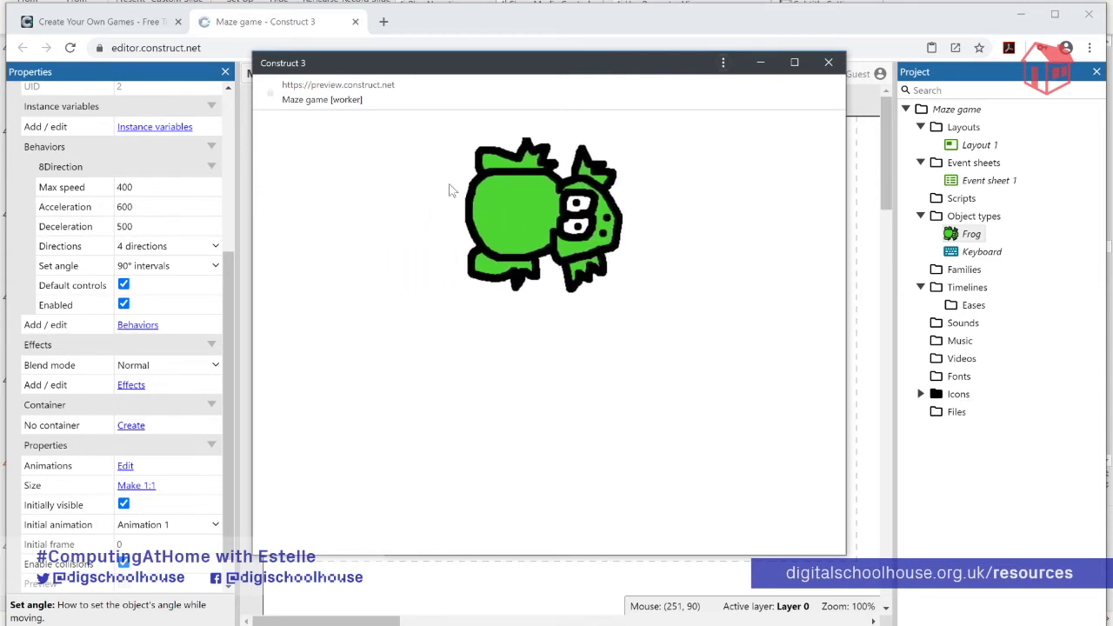
pyautogui.press('Left')
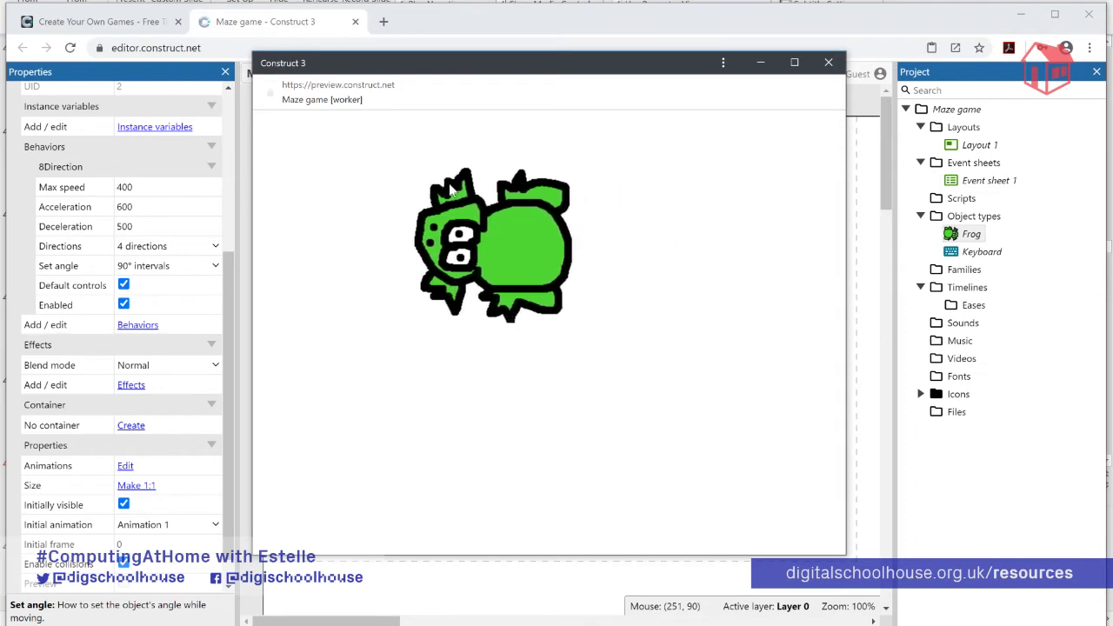
pyautogui.press('Down')
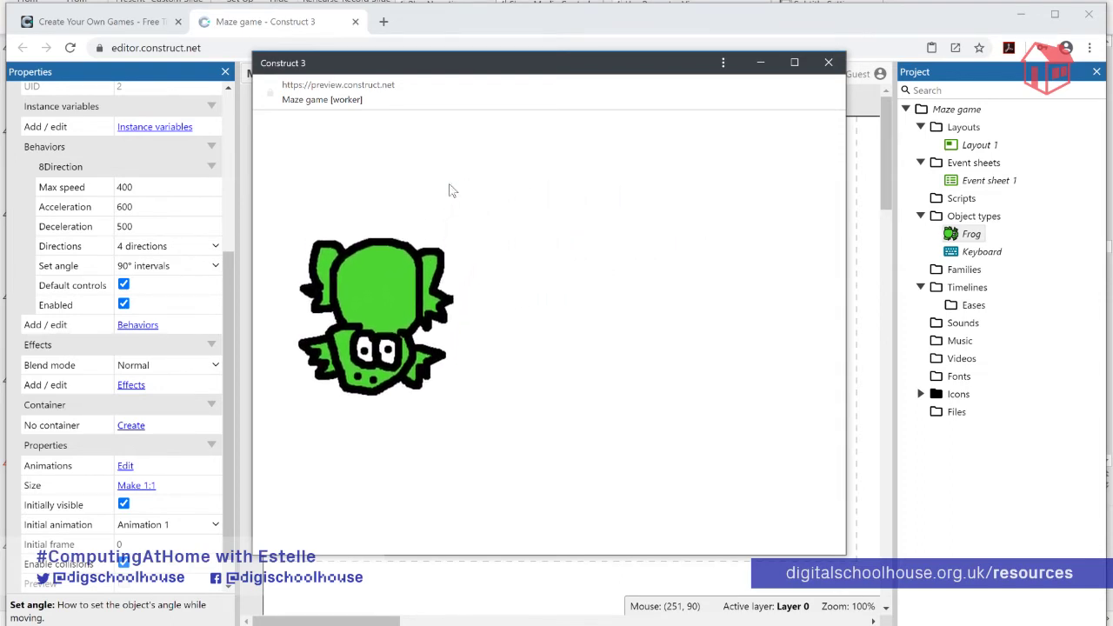
pyautogui.press('Up')
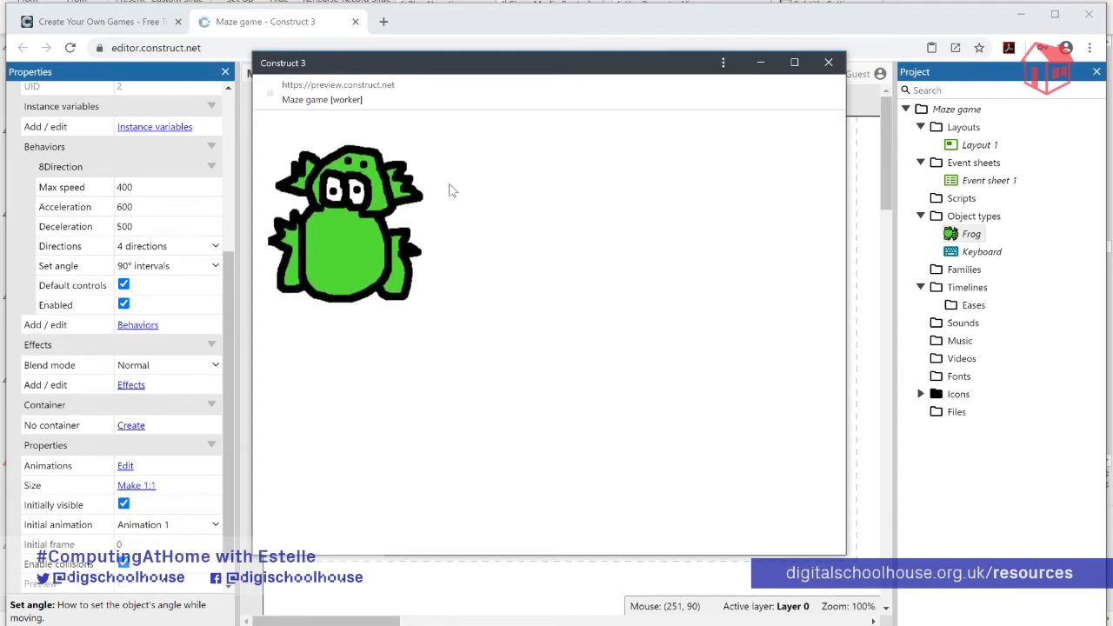
pyautogui.press('Down')
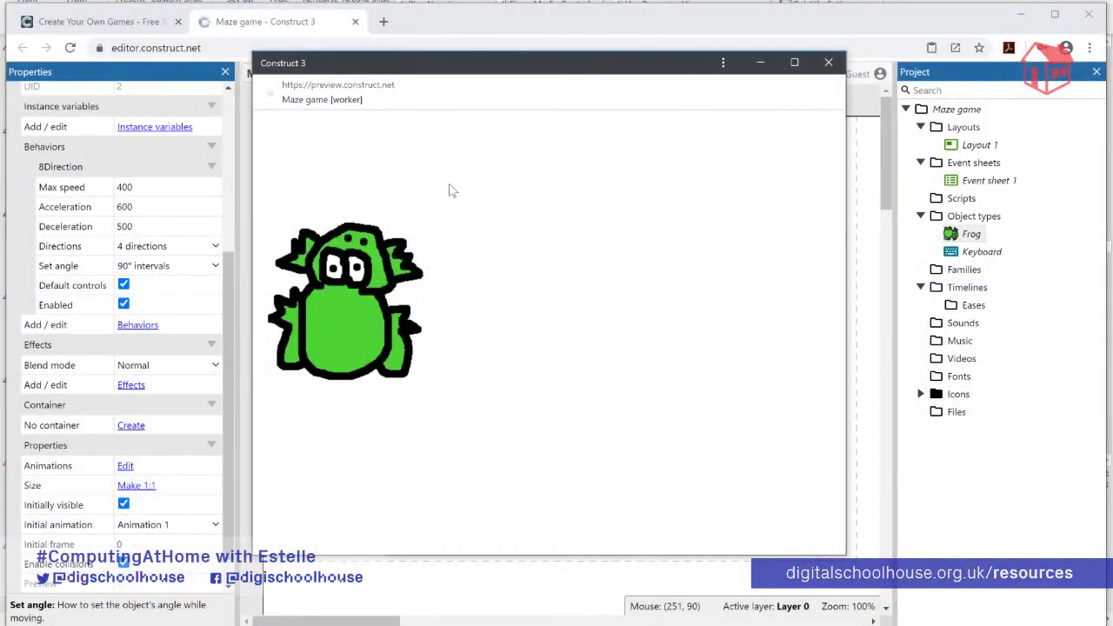
pyautogui.press('Down')
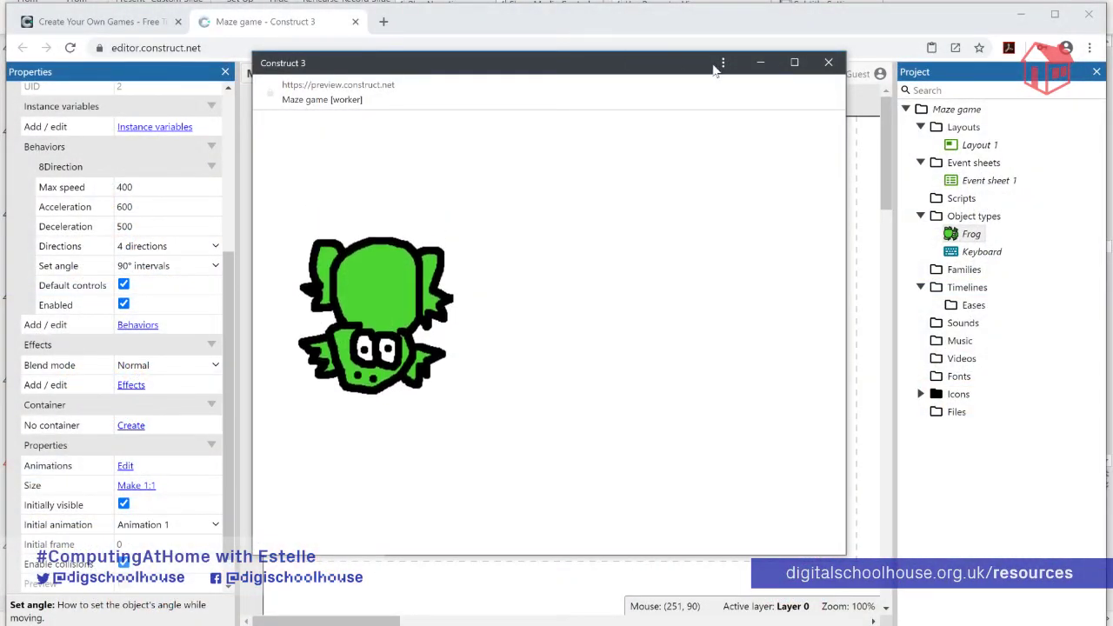
pyautogui.click(829, 62)
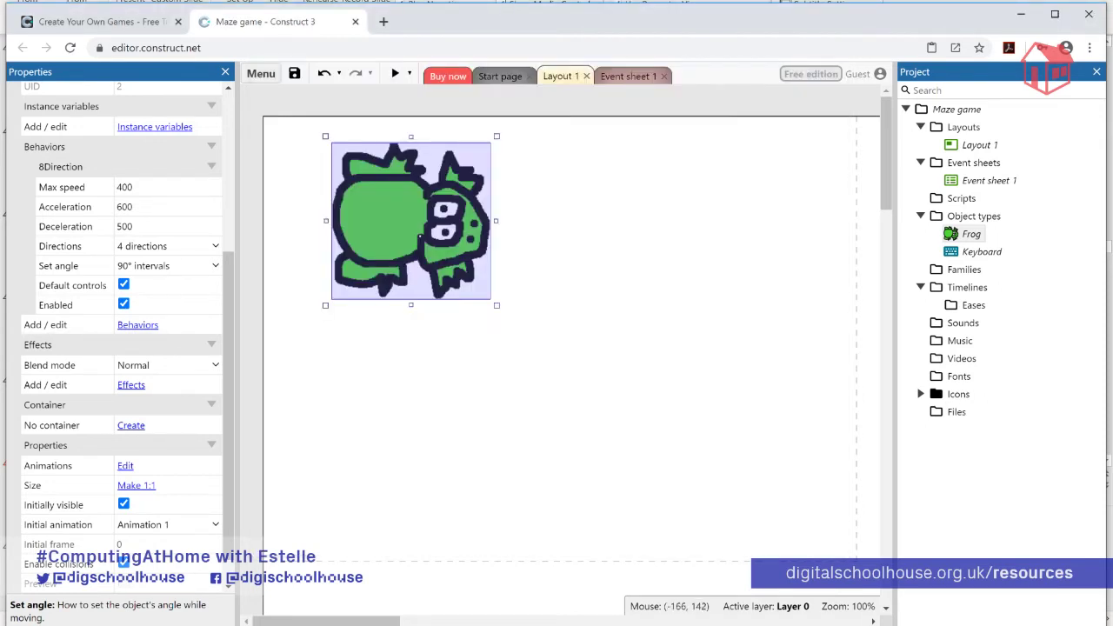
# - Set the Frog's 8Direction deceleration to 0 and its acceleration to 400
pyautogui.click(85, 225)
pyautogui.write('0')
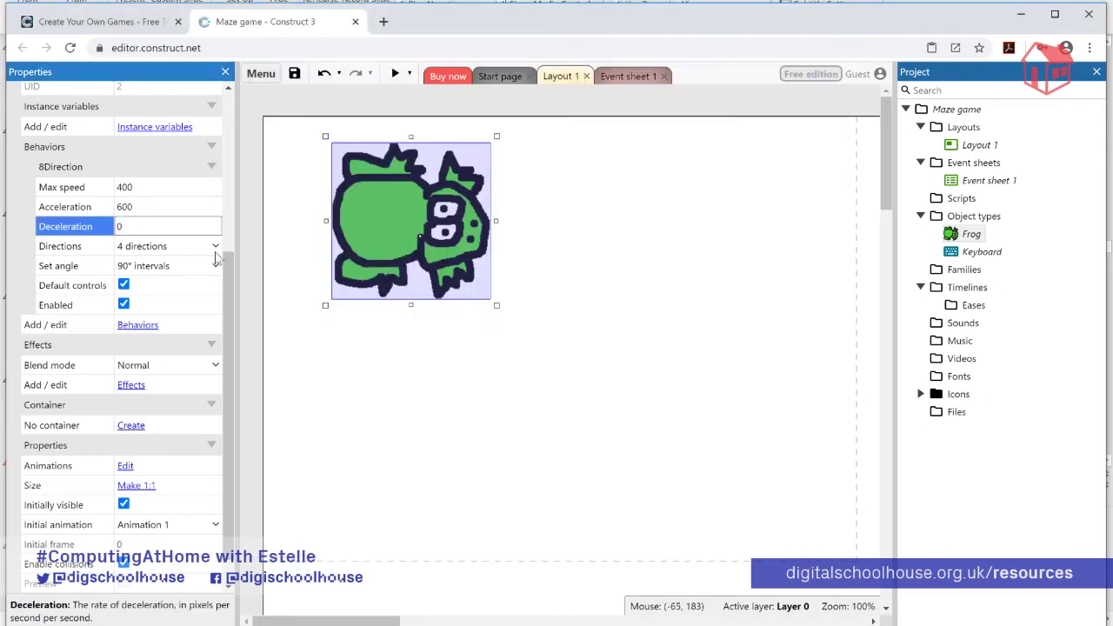
pyautogui.click(79, 206)
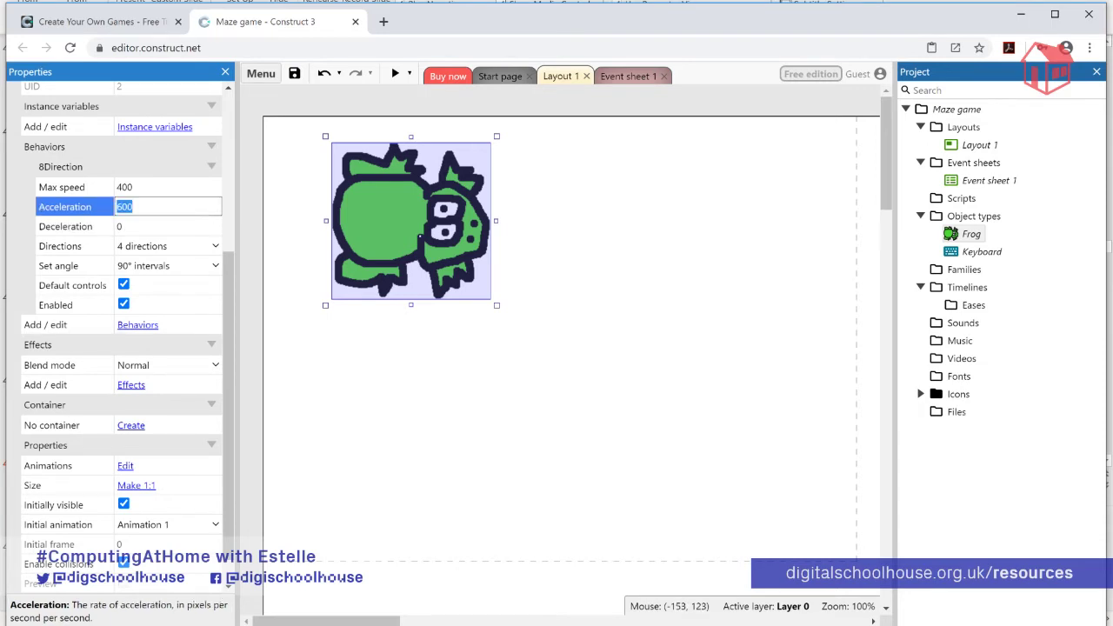
pyautogui.write('400')
# - Preview the layout, move the frog right to test the changed acceleration and deceleration, and return to the layout
pyautogui.click(396, 75)
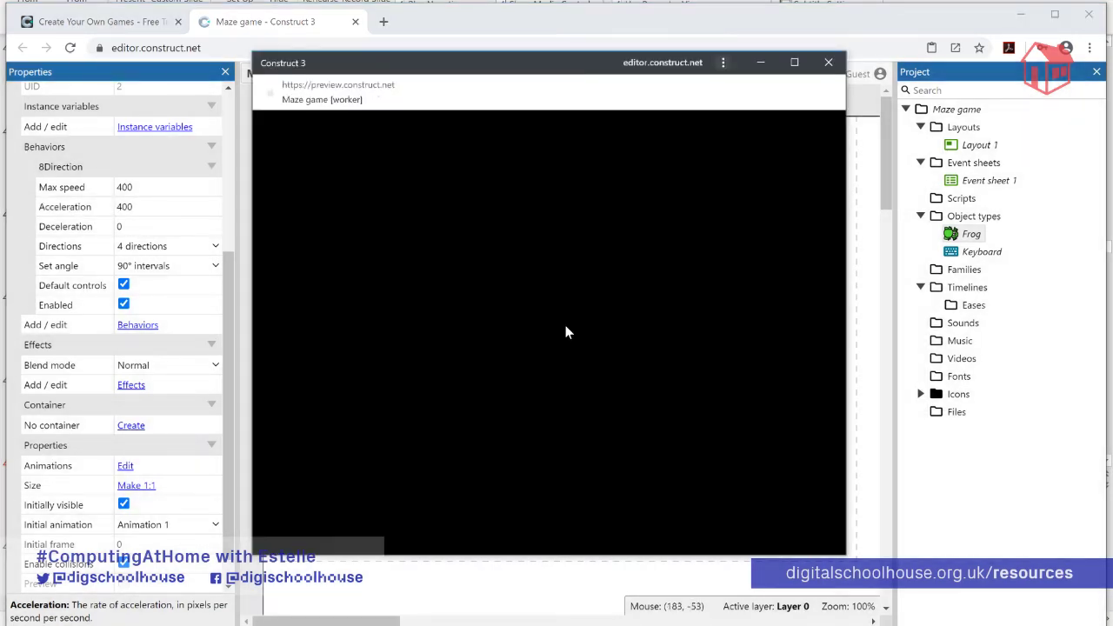
pyautogui.press('Right')
pyautogui.press('Right')
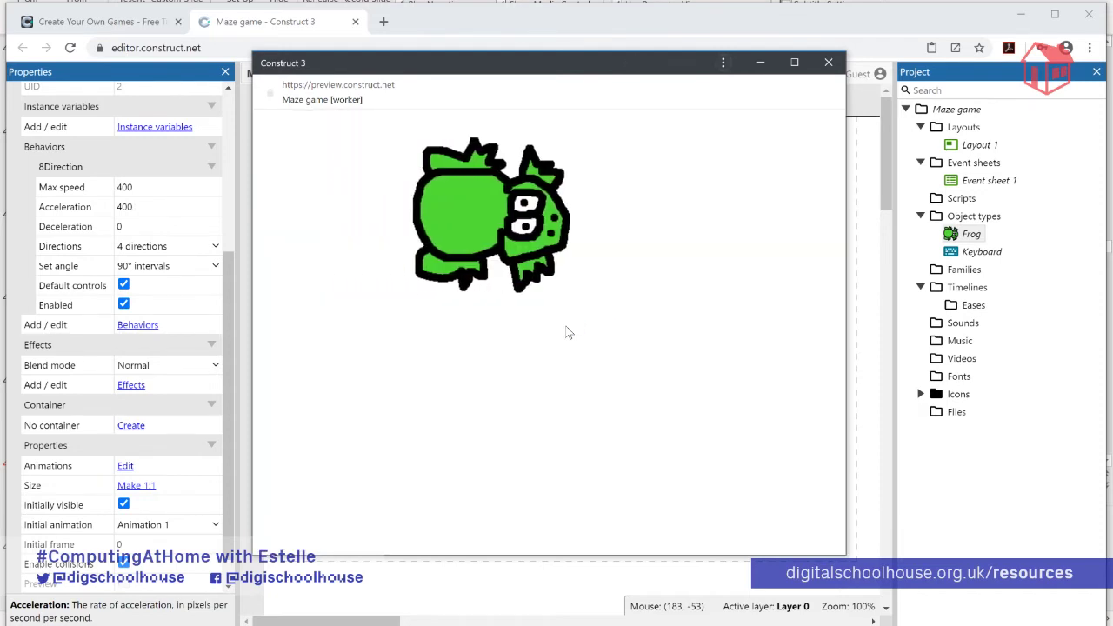
pyautogui.press('Right')
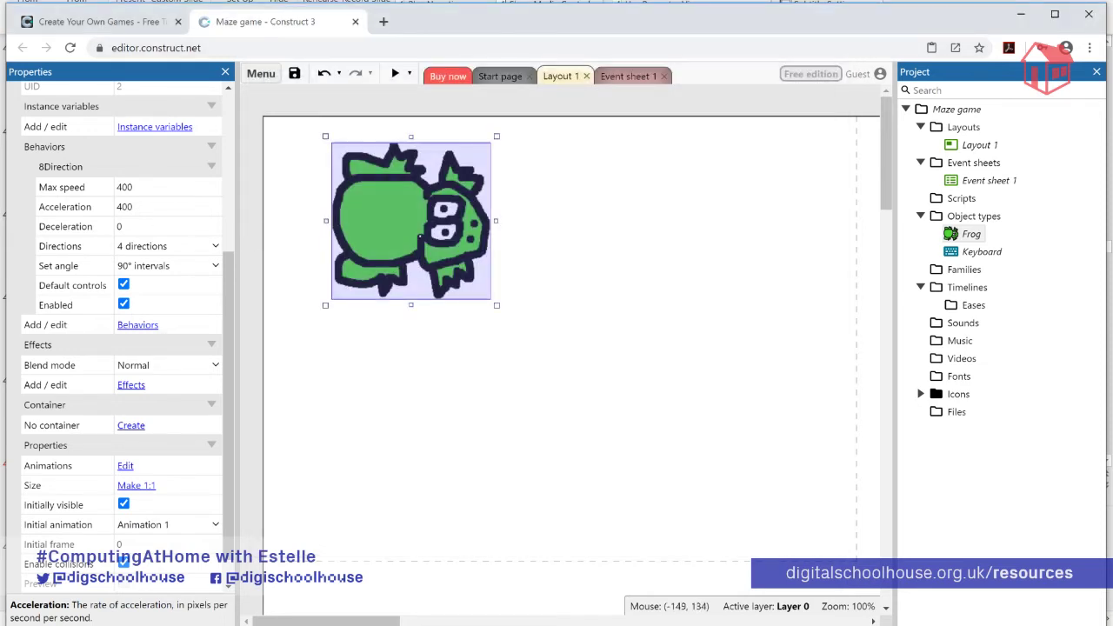
# - Set the Frog's 8Direction acceleration back to 600 and its deceleration back to 500, and deselect the sprite
pyautogui.click(139, 206)
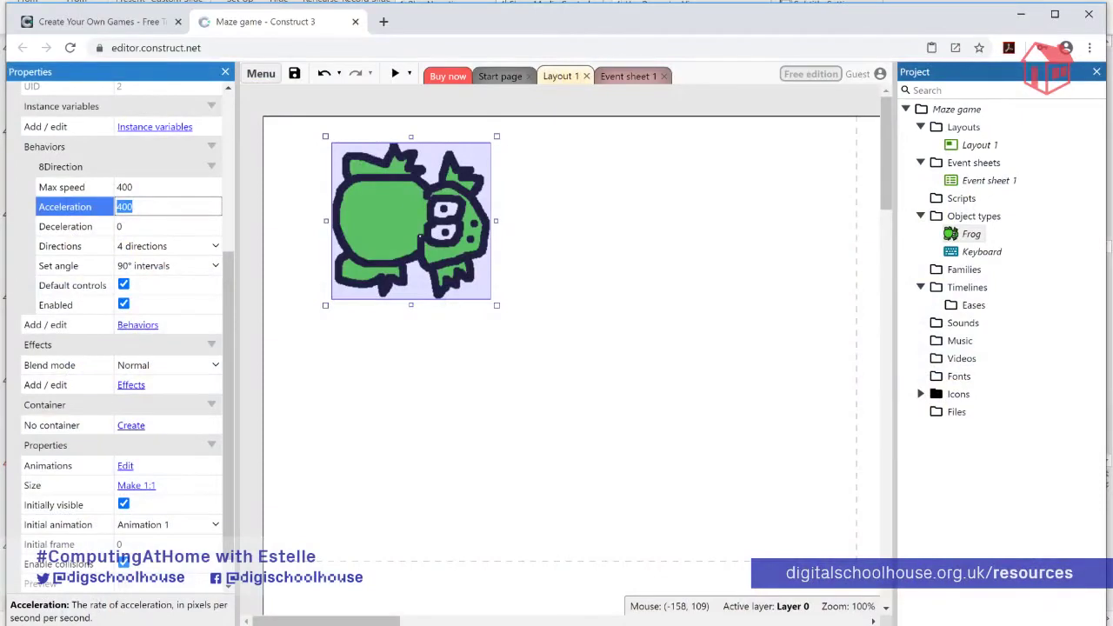
pyautogui.write('600')
pyautogui.click(119, 230)
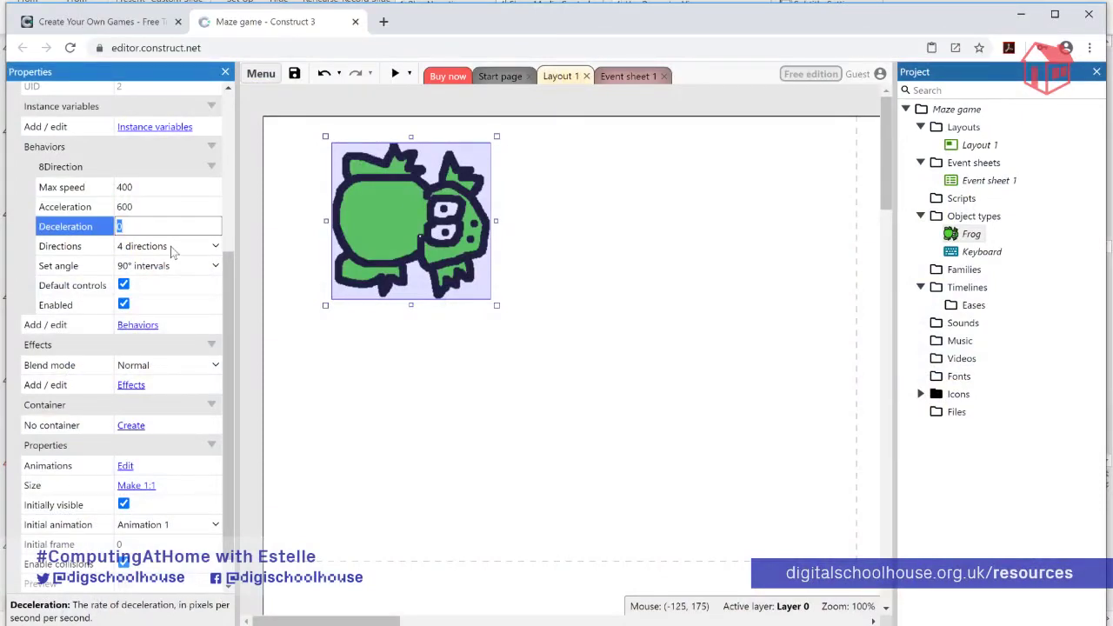
pyautogui.write('500')
pyautogui.click(614, 318)
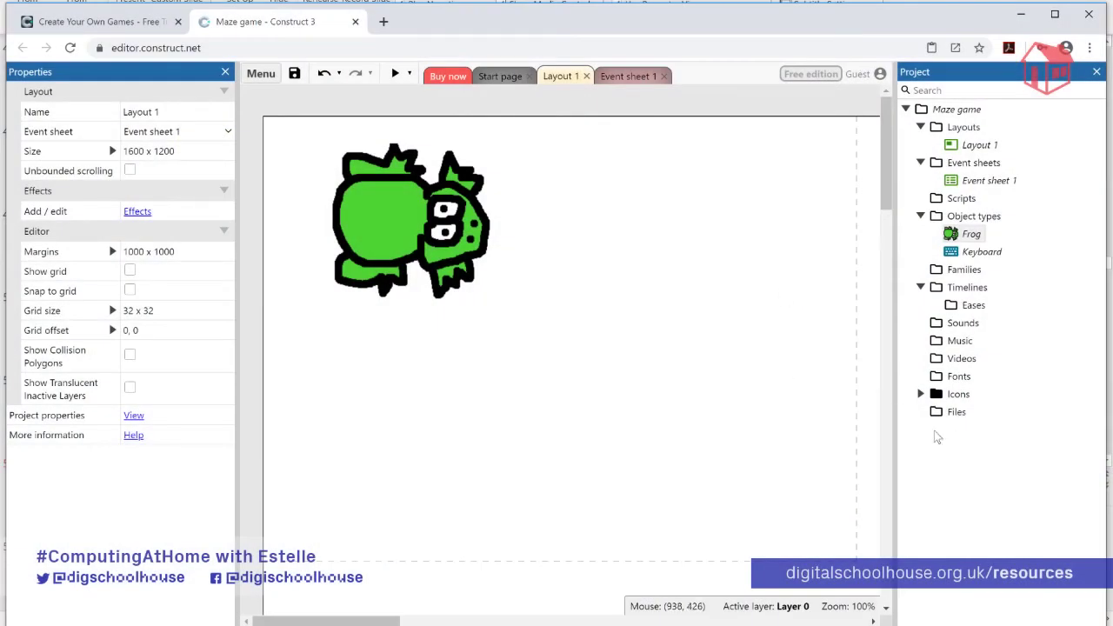
# - Insert a new Sprite object and place it on the layout beside the frog
pyautogui.rightClick(571, 258)
pyautogui.click(538, 256)
pyautogui.rightClick(575, 255)
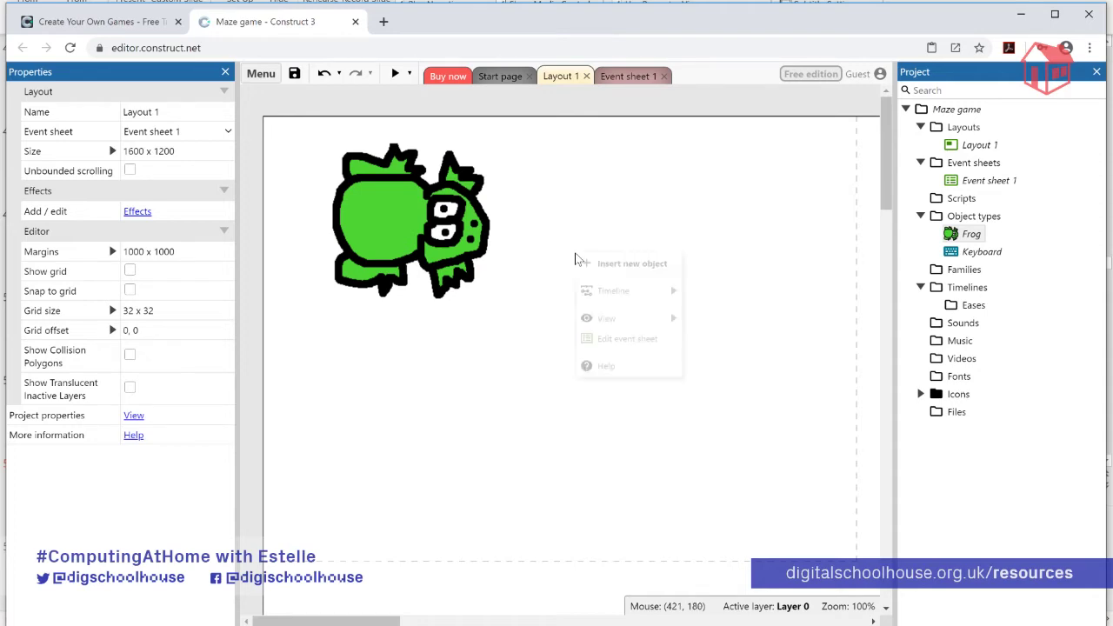
pyautogui.click(639, 265)
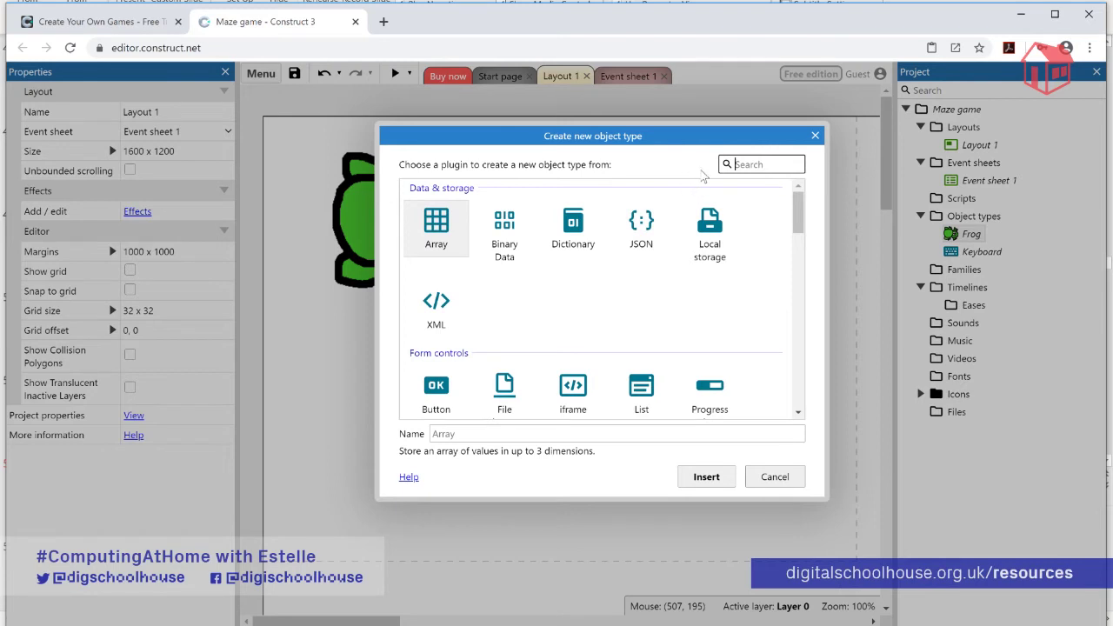
pyautogui.click(738, 164)
pyautogui.write('spr')
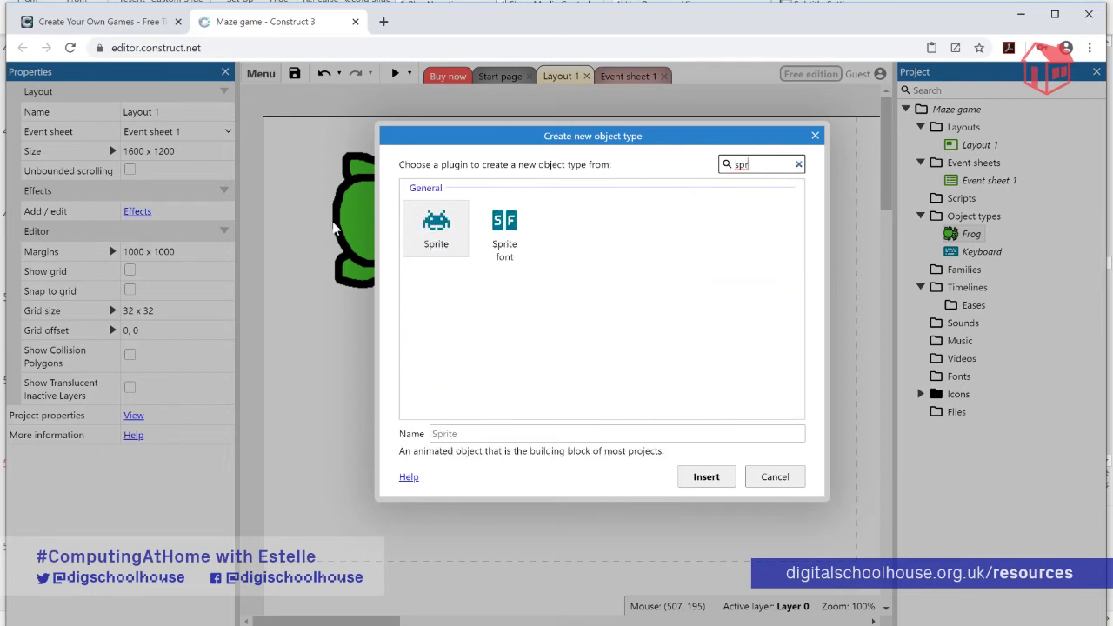
pyautogui.doubleClick(424, 229)
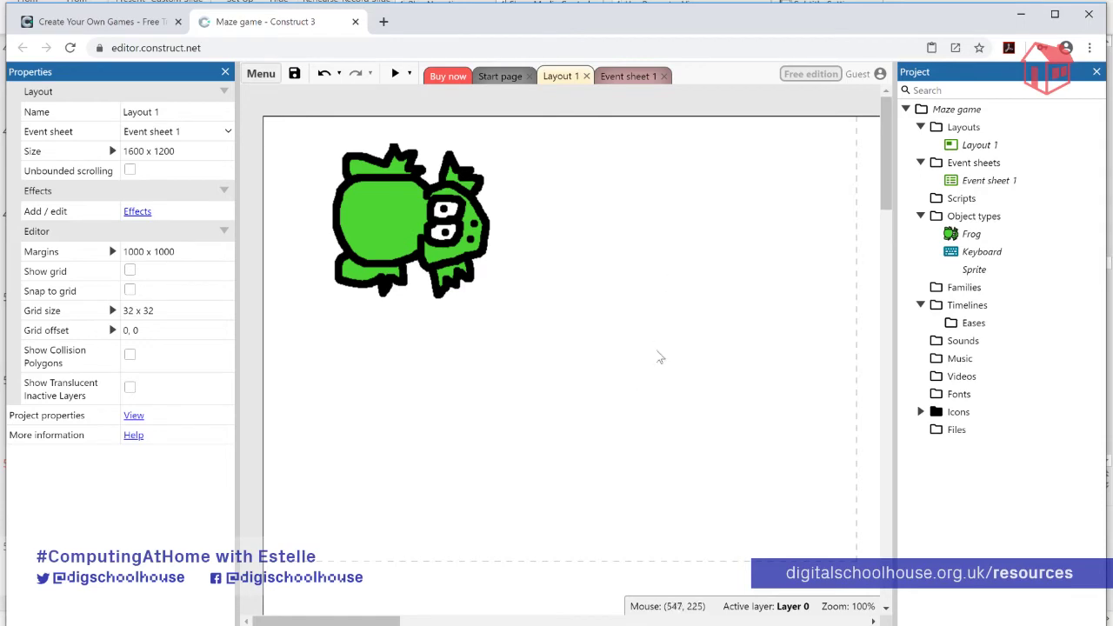
pyautogui.click(641, 214)
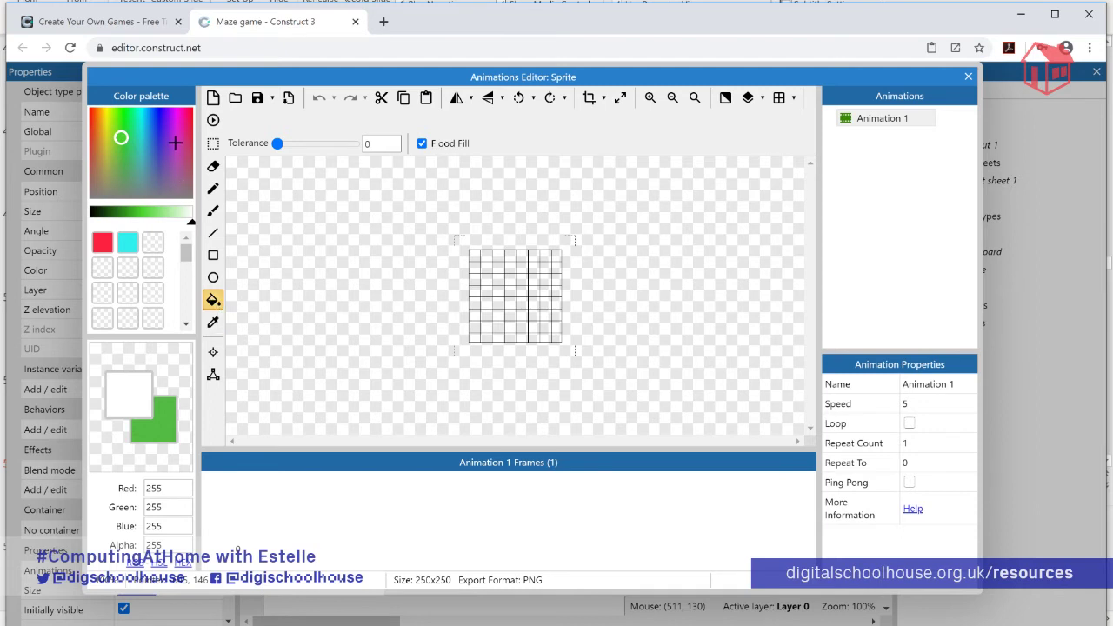
# - Fill the new sprite's whole image with solid blue (RGB 11, 34, 243) and close the Animations Editor
pyautogui.click(158, 115)
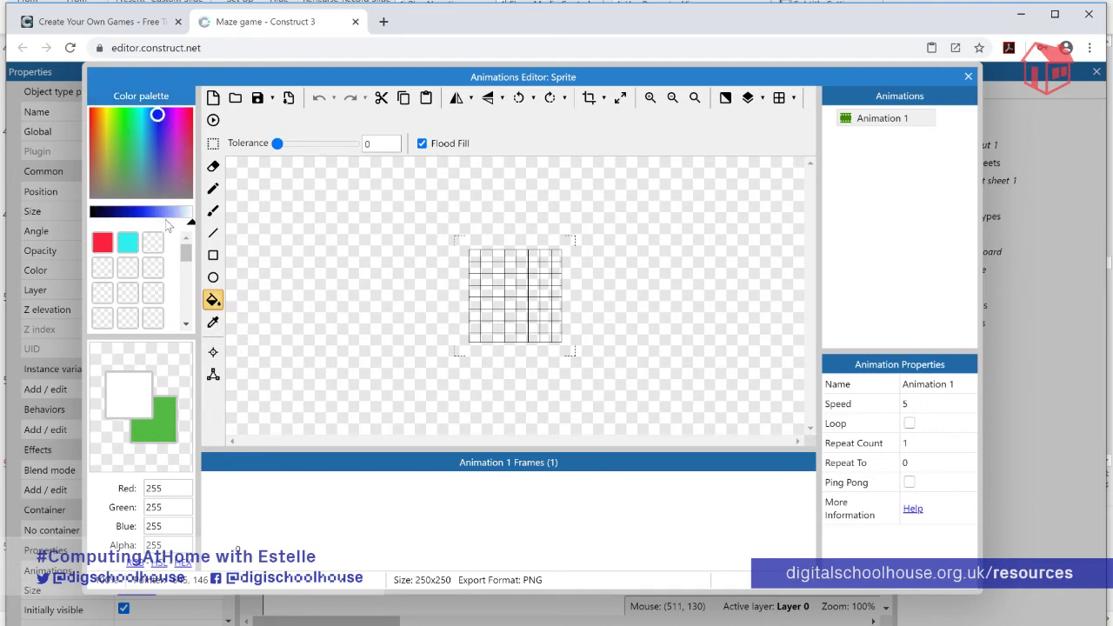
pyautogui.moveTo(192, 223); pyautogui.dragTo(142, 225)
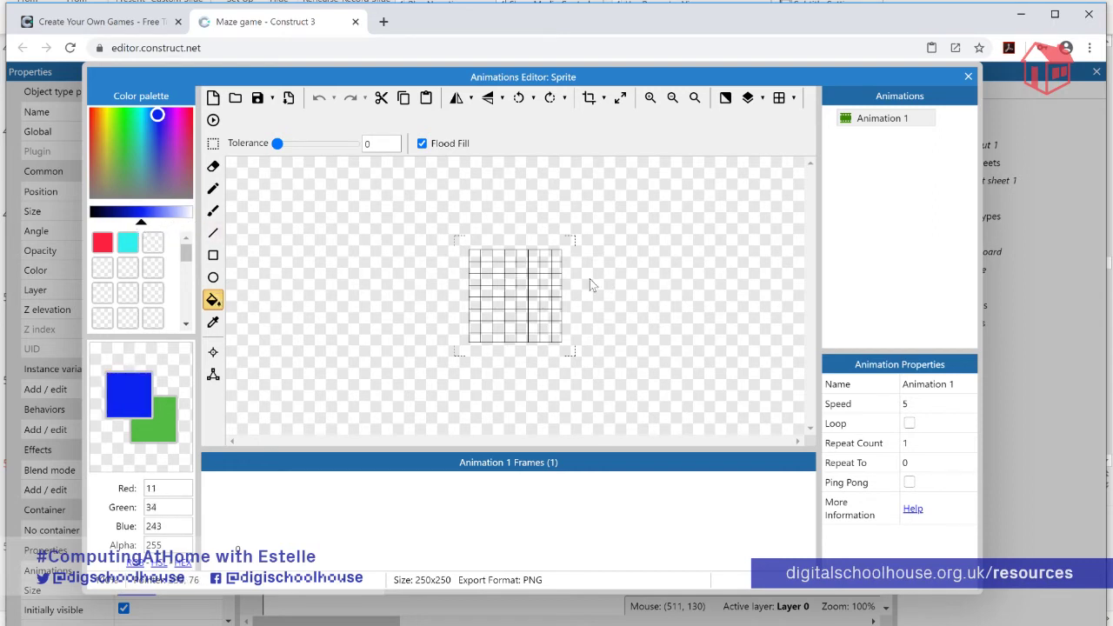
pyautogui.click(540, 291)
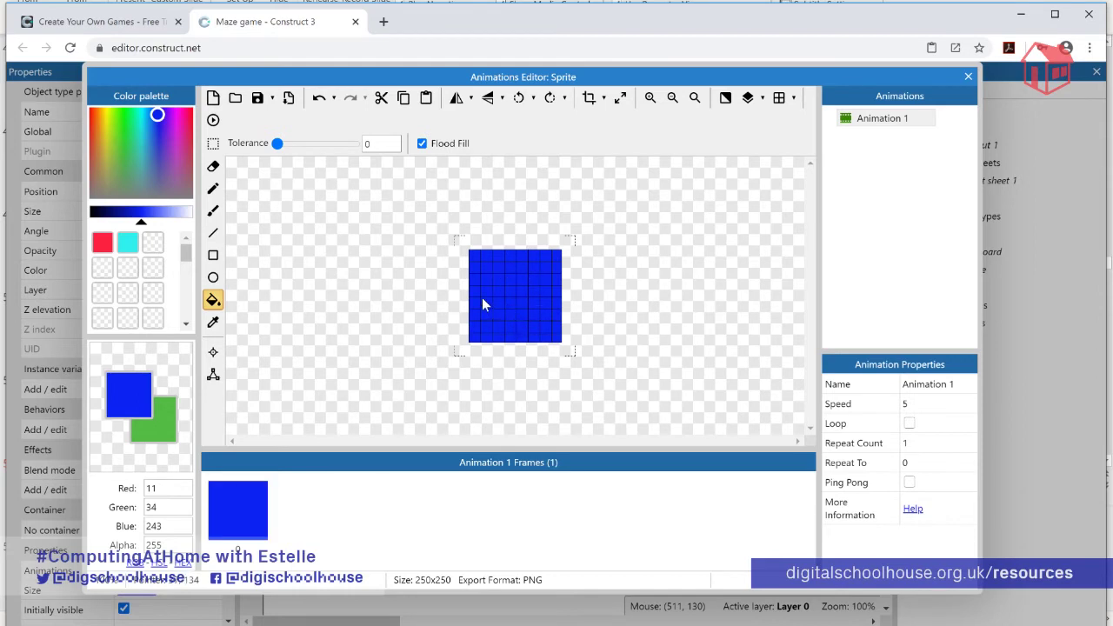
pyautogui.click(969, 76)
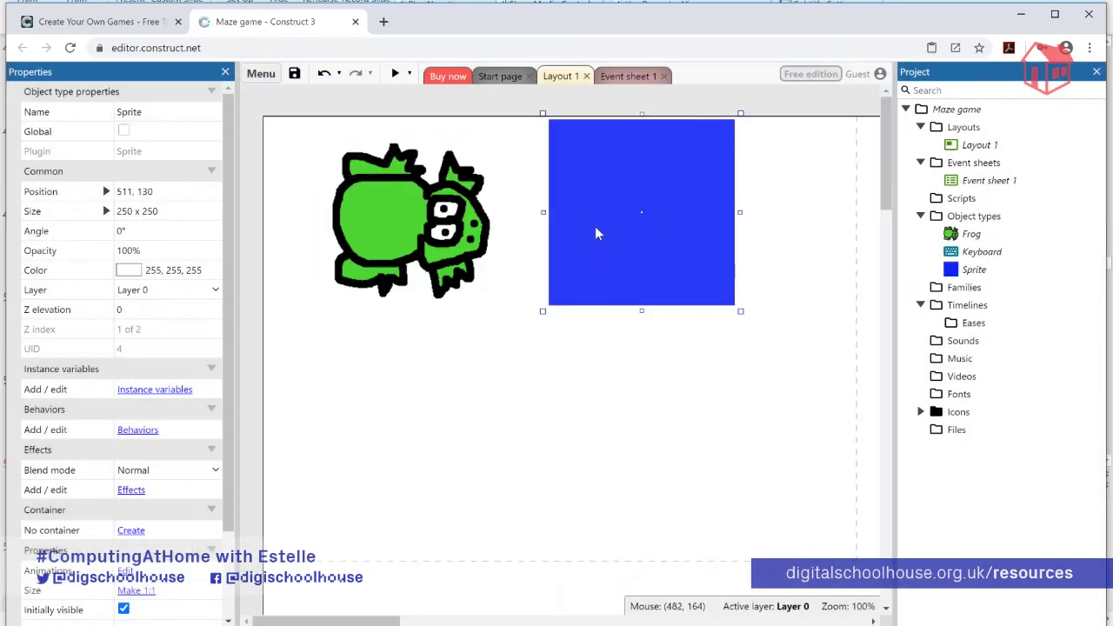
# - Move the blue square away from the layout's upper edge and shrink it to about 107 x 113, centred at about 500, 101
pyautogui.moveTo(577, 171); pyautogui.dragTo(570, 229)
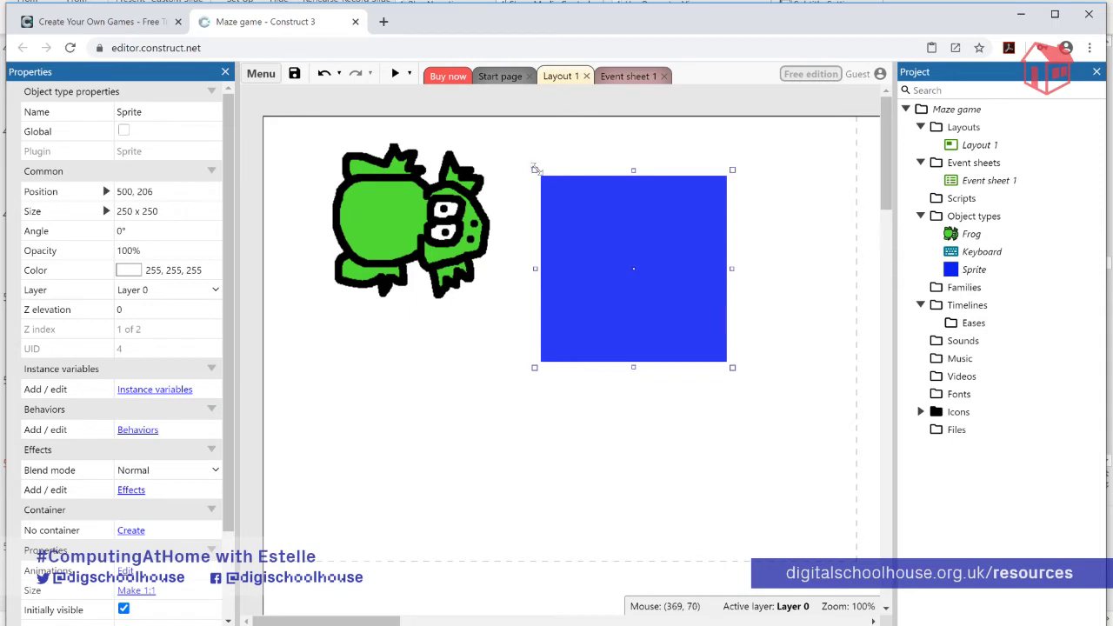
pyautogui.moveTo(534, 169); pyautogui.dragTo(623, 171)
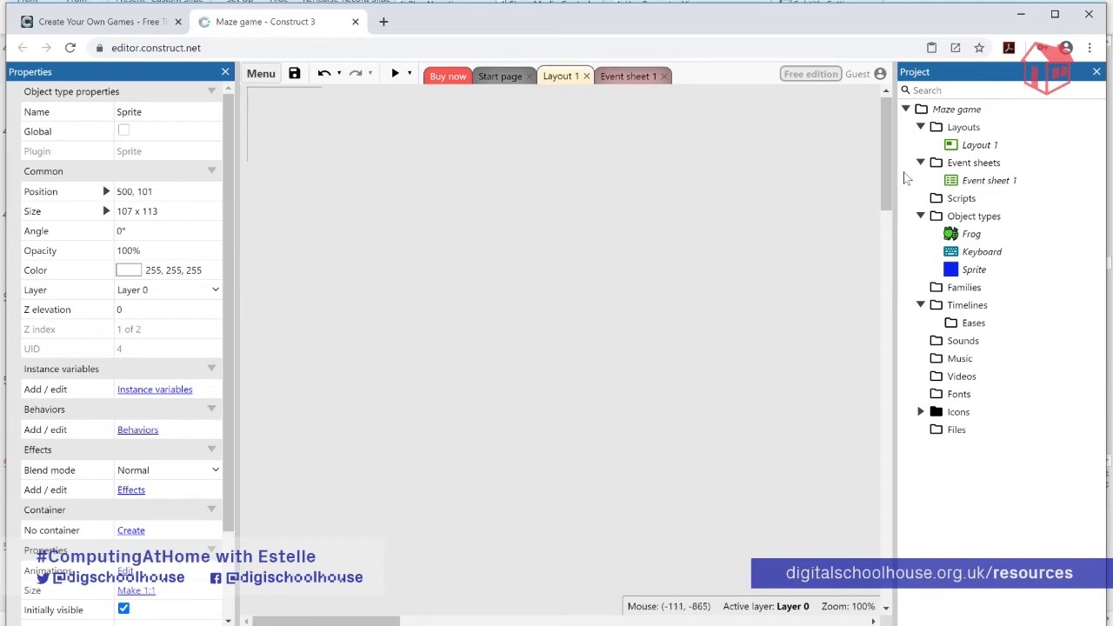
pyautogui.moveTo(889, 175); pyautogui.dragTo(888, 387)
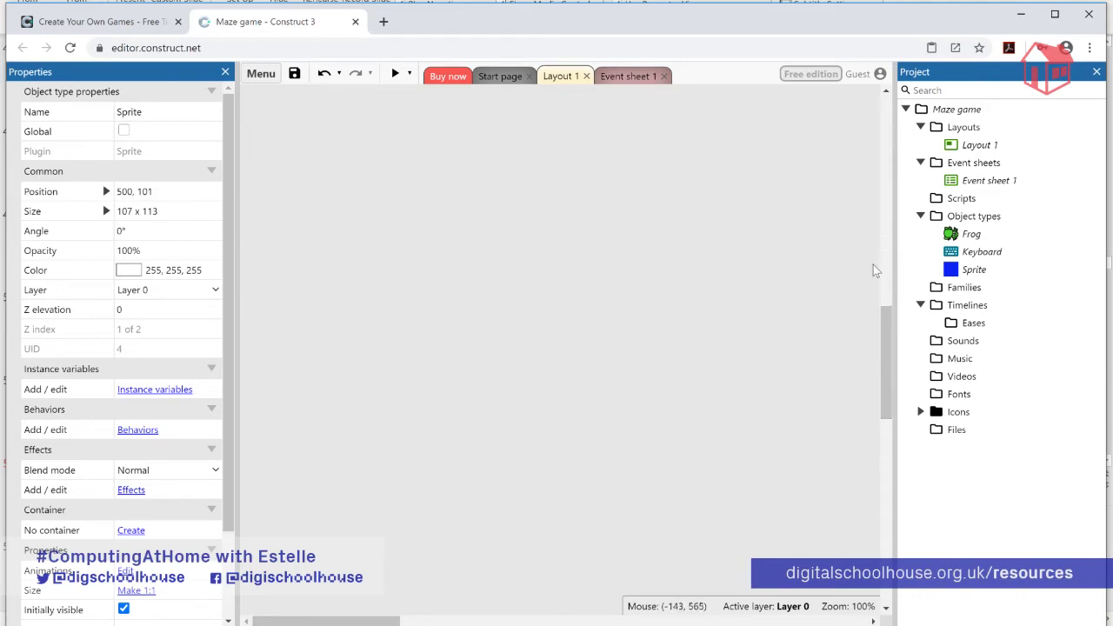
pyautogui.moveTo(363, 621); pyautogui.dragTo(531, 621)
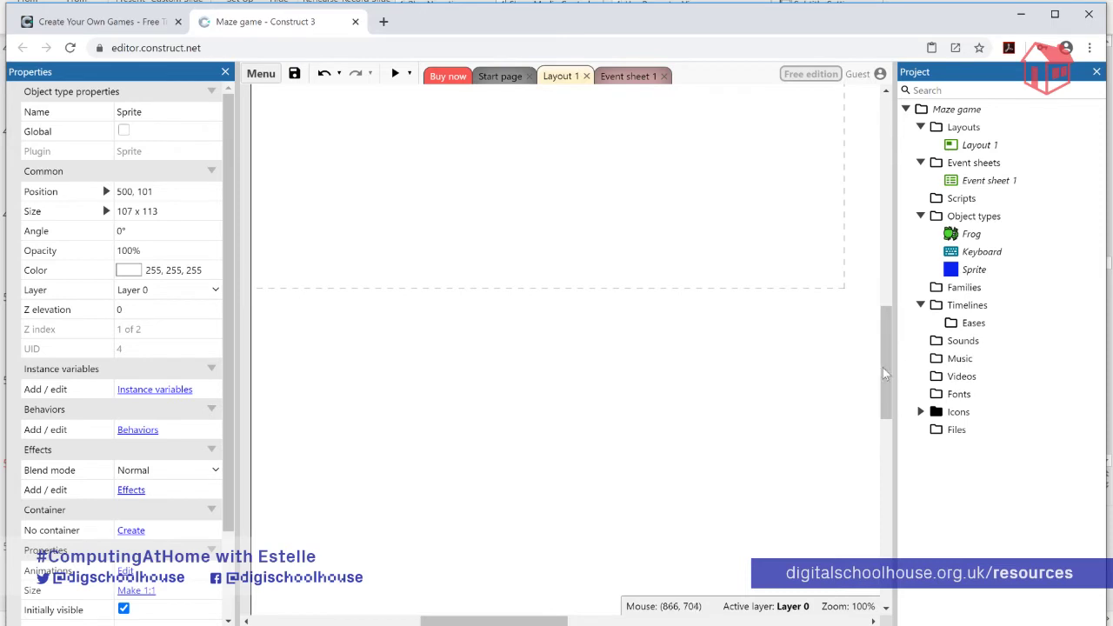
pyautogui.moveTo(885, 380); pyautogui.dragTo(886, 314)
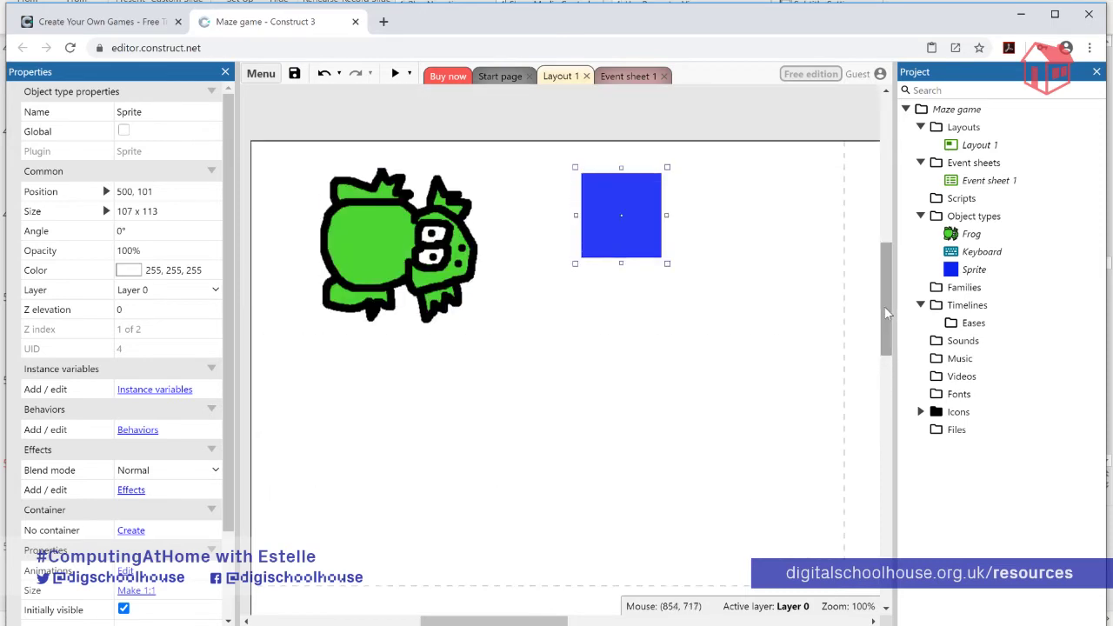
# - Rename the blue square's object type as mazeBlock and check its image in the Animations Editor
pyautogui.rightClick(976, 271)
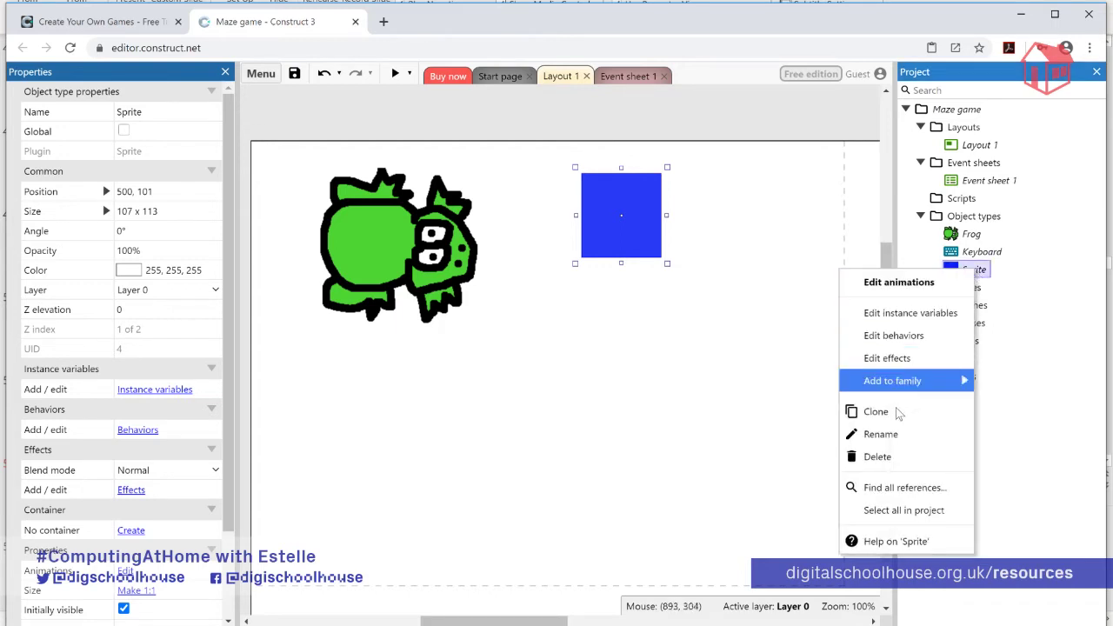
pyautogui.click(870, 435)
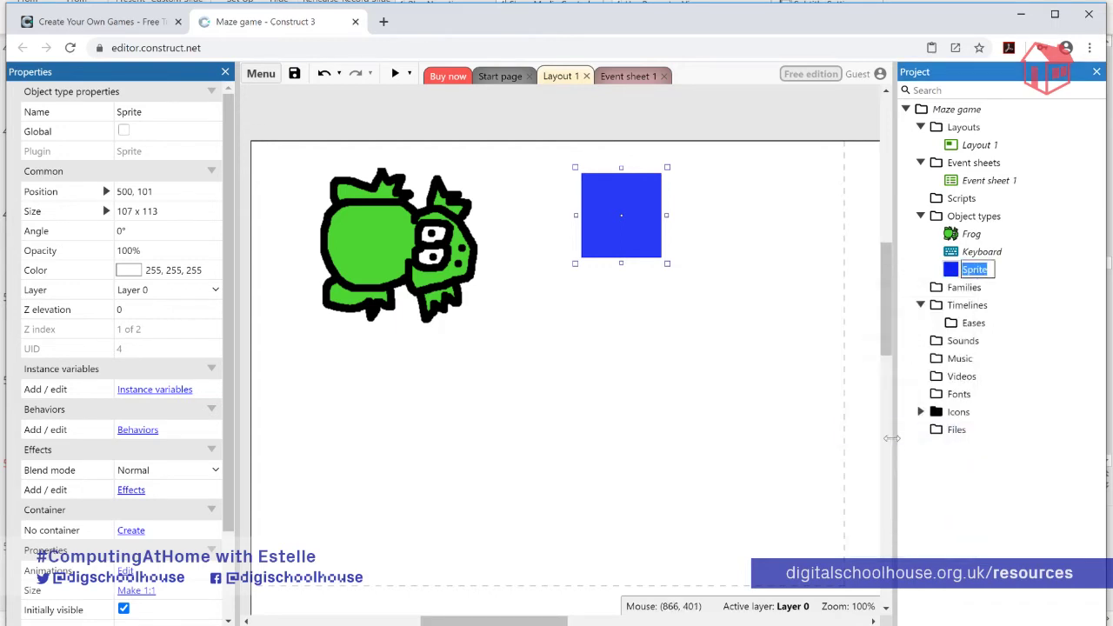
pyautogui.write('ma')
pyautogui.write('block')
pyautogui.press('Return')
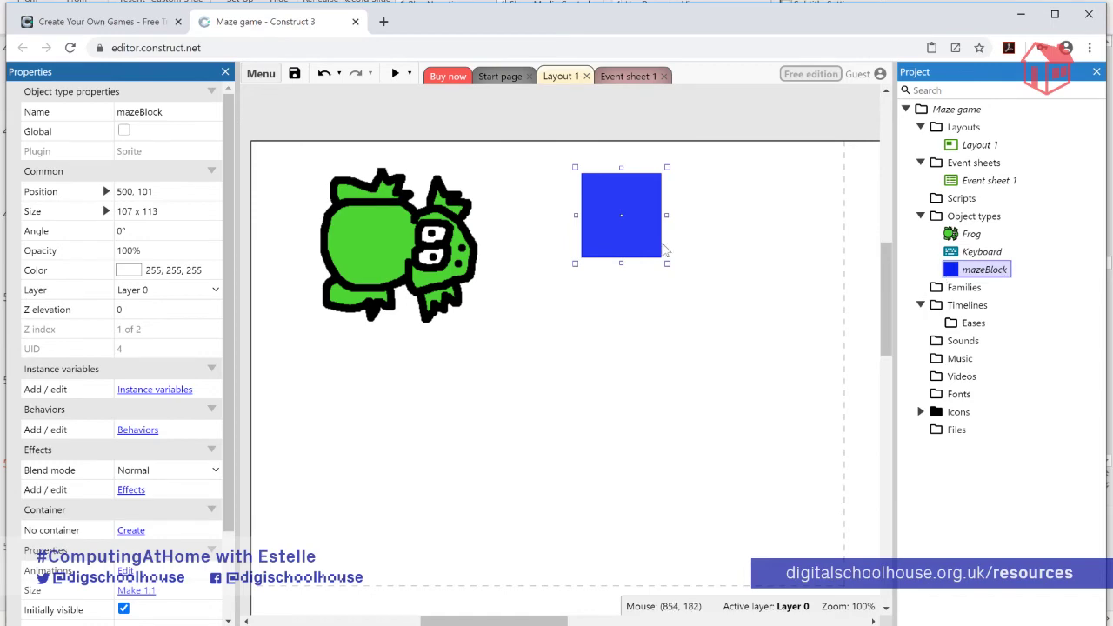
pyautogui.doubleClick(987, 270)
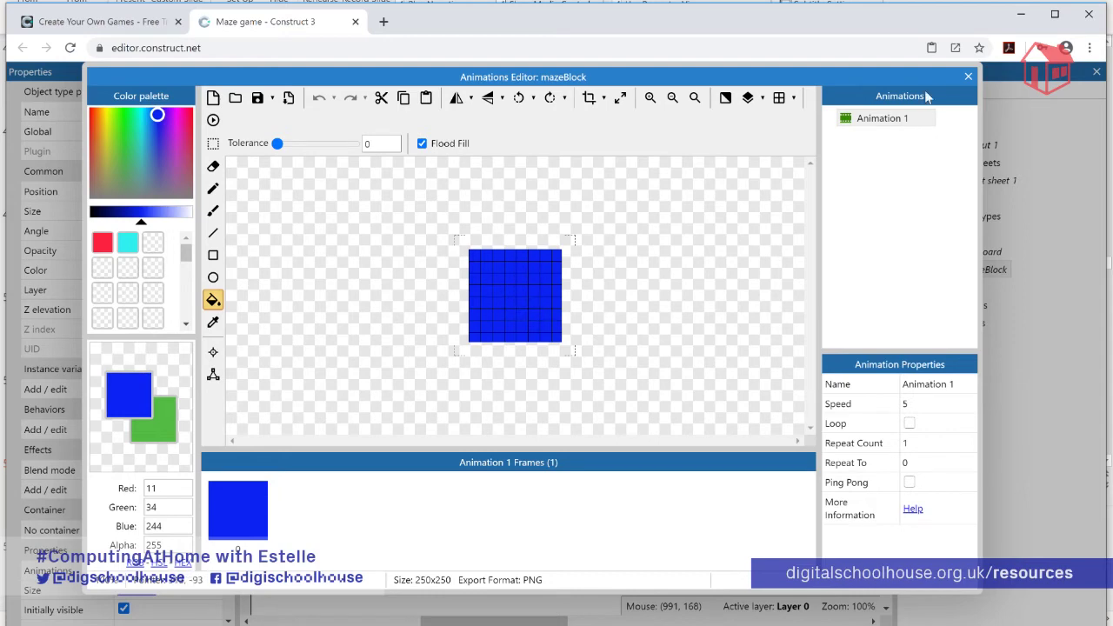
pyautogui.click(968, 77)
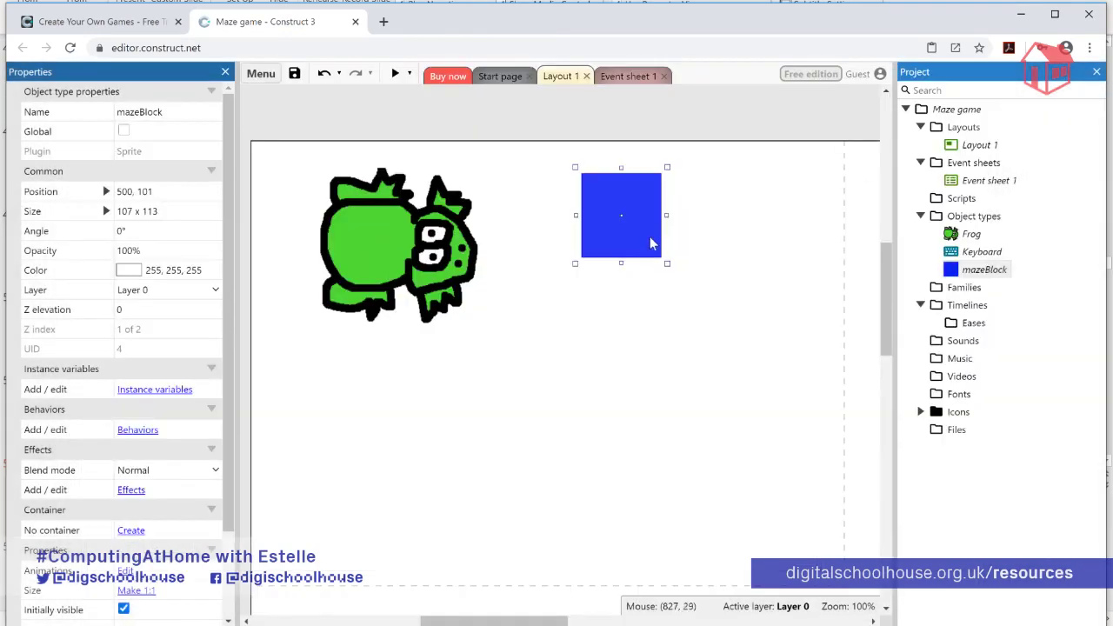
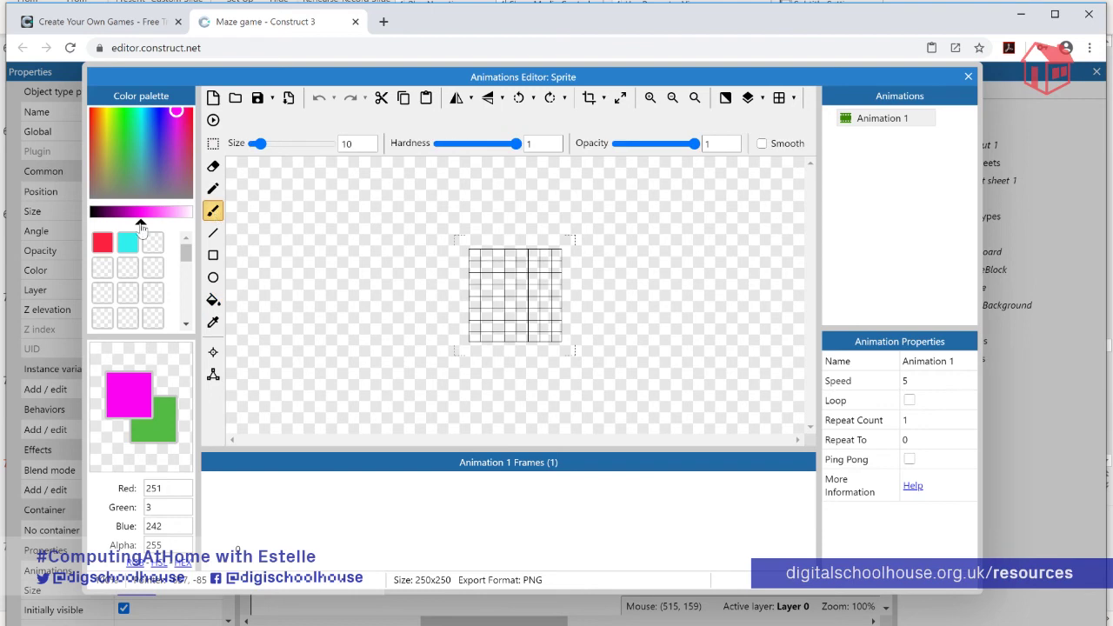
# - Draw an ant's outline with a round body, head and legs, using a near-black brush (RGB 10, 0, 9) of size 10
pyautogui.moveTo(141, 223); pyautogui.dragTo(92, 223)
pyautogui.click(526, 289)
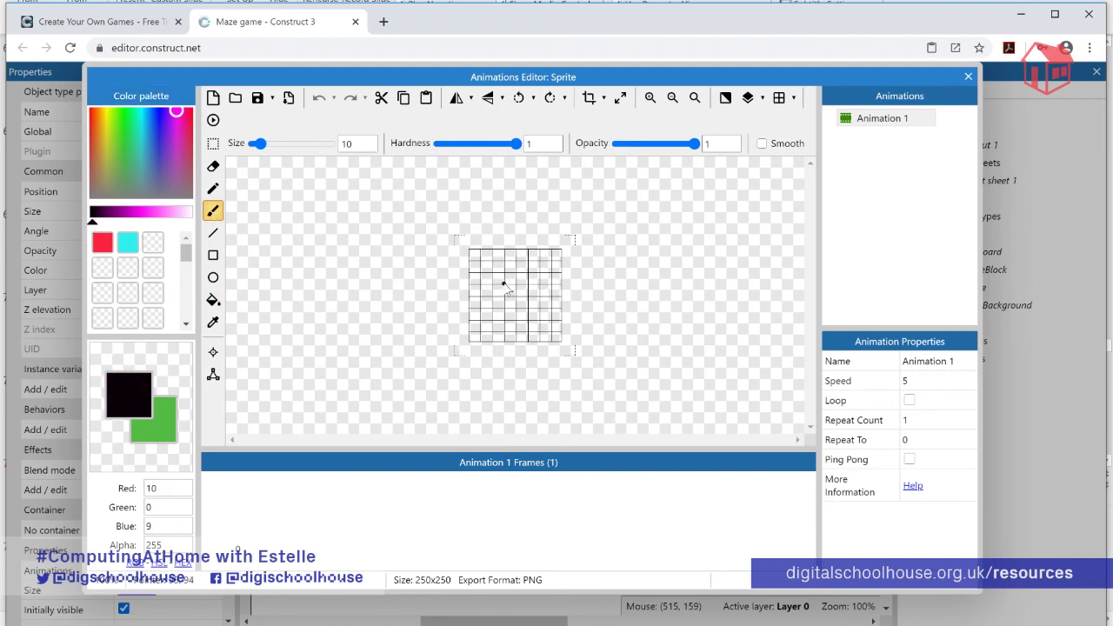
pyautogui.moveTo(504, 283)
pyautogui.mouseDown()
pyautogui.moveTo(493, 317)
pyautogui.moveTo(516, 318)
pyautogui.moveTo(521, 288)
pyautogui.moveTo(505, 283)
pyautogui.moveTo(515, 271)
pyautogui.moveTo(532, 280)
pyautogui.moveTo(526, 295)
pyautogui.moveTo(534, 263)
pyautogui.moveTo(536, 277)
pyautogui.moveTo(517, 259)
pyautogui.moveTo(521, 277)
pyautogui.moveTo(484, 288)
pyautogui.mouseUp()
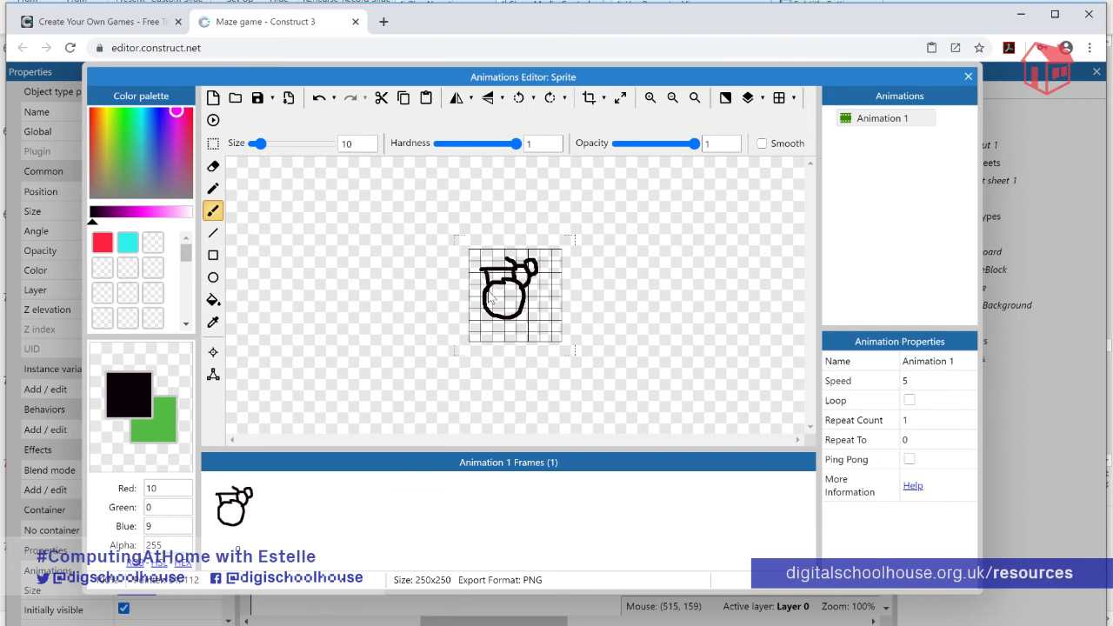
pyautogui.moveTo(489, 299)
pyautogui.mouseDown()
pyautogui.moveTo(475, 288)
pyautogui.moveTo(513, 328)
pyautogui.moveTo(535, 290)
pyautogui.mouseUp()
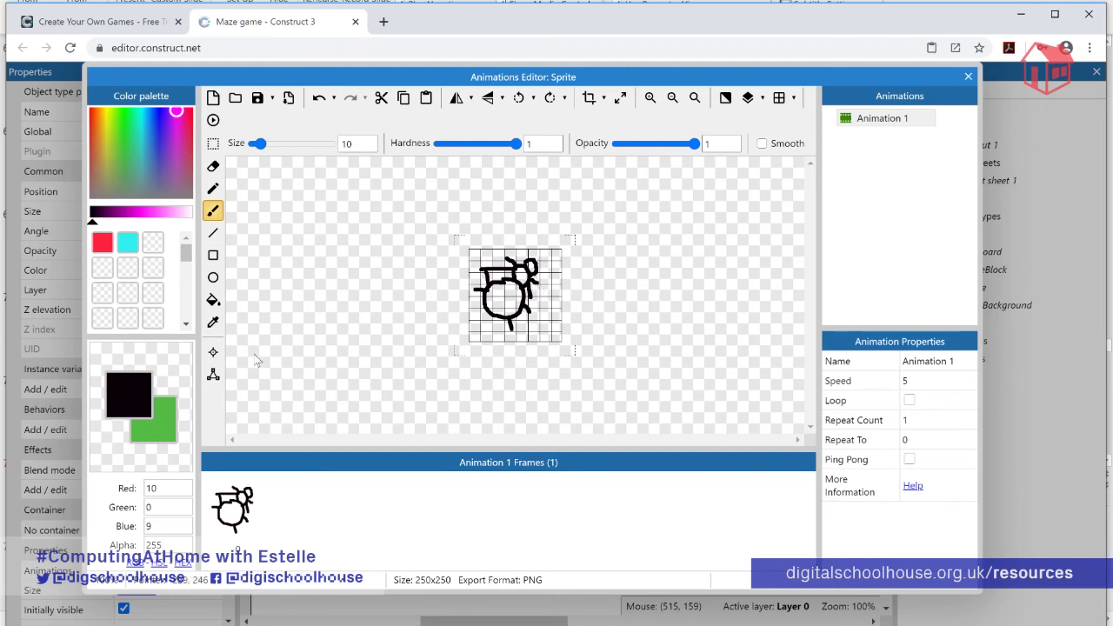
# - Flood-fill the ant's body, neck and head with the near-black colour
pyautogui.click(213, 299)
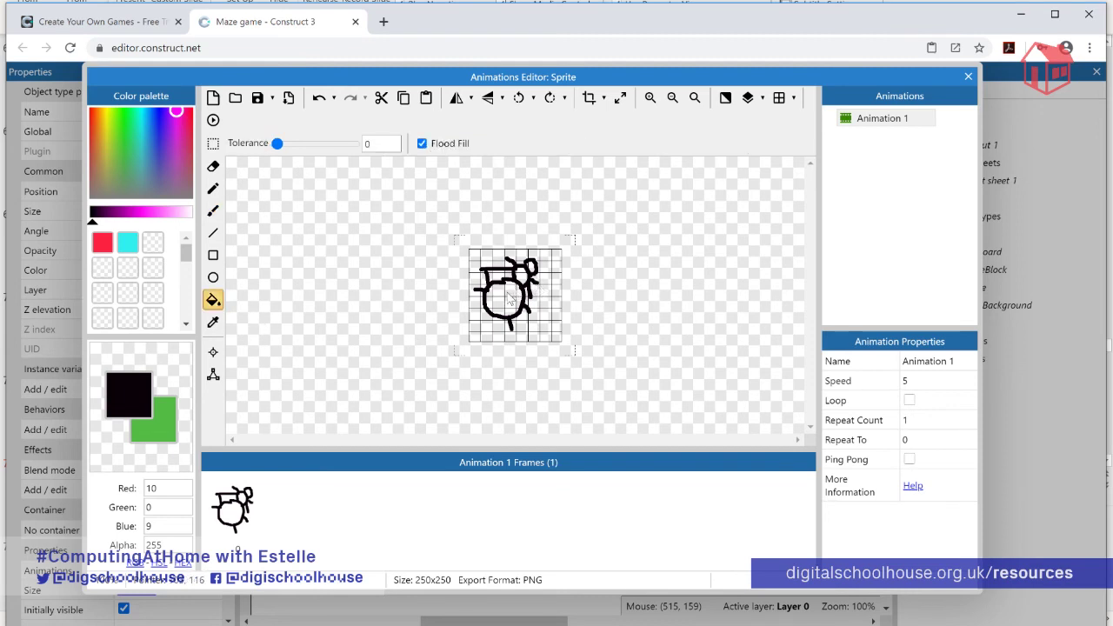
pyautogui.click(509, 298)
pyautogui.click(524, 285)
pyautogui.click(524, 278)
pyautogui.click(534, 270)
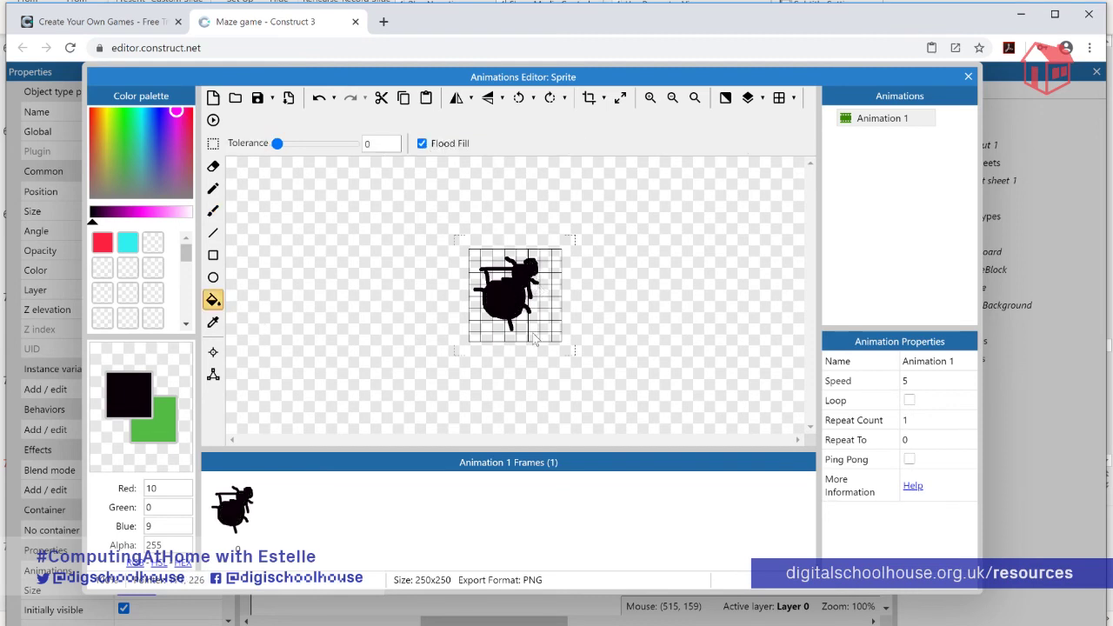
# - Paint white highlights on the ant's body and upper part with the brush, and close the Animations Editor
pyautogui.click(184, 214)
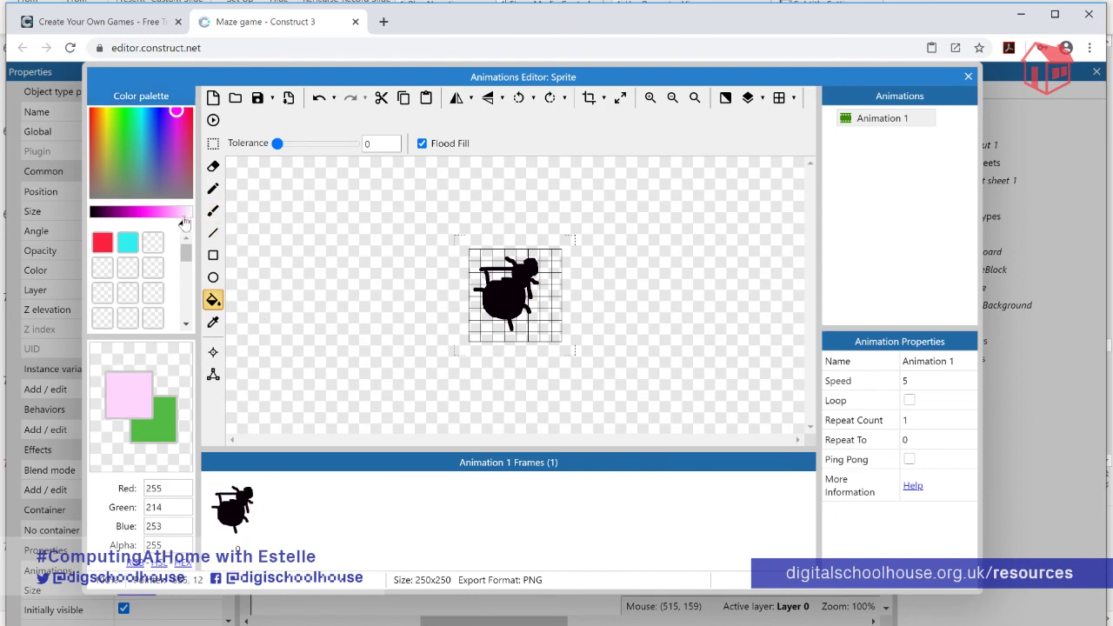
pyautogui.click(191, 213)
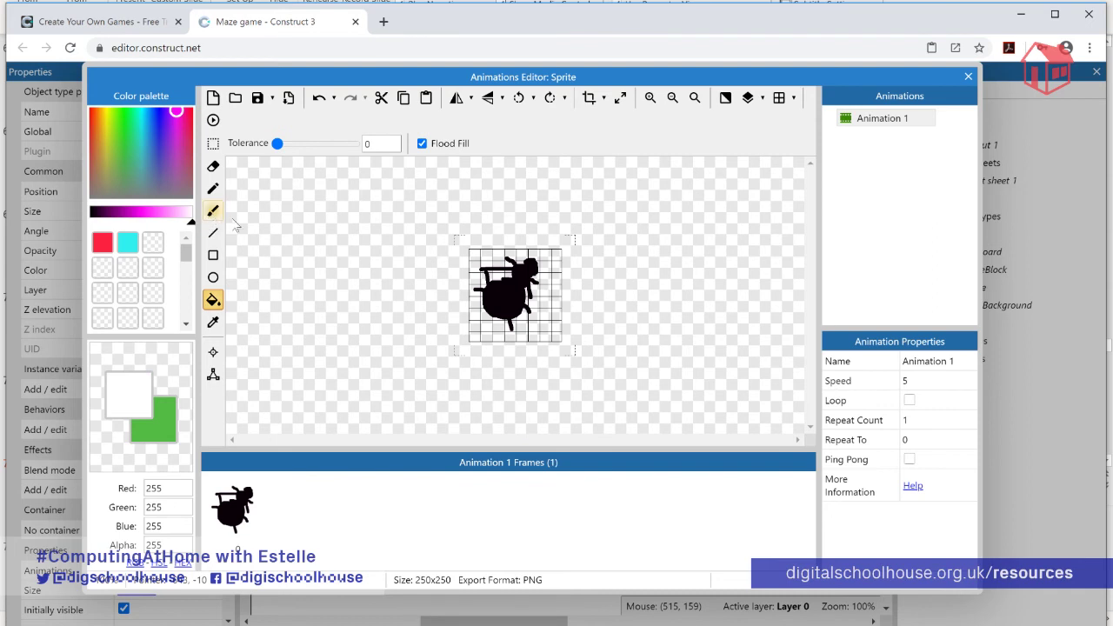
pyautogui.click(213, 210)
pyautogui.moveTo(501, 294)
pyautogui.mouseDown()
pyautogui.moveTo(496, 312)
pyautogui.moveTo(525, 274)
pyautogui.mouseUp()
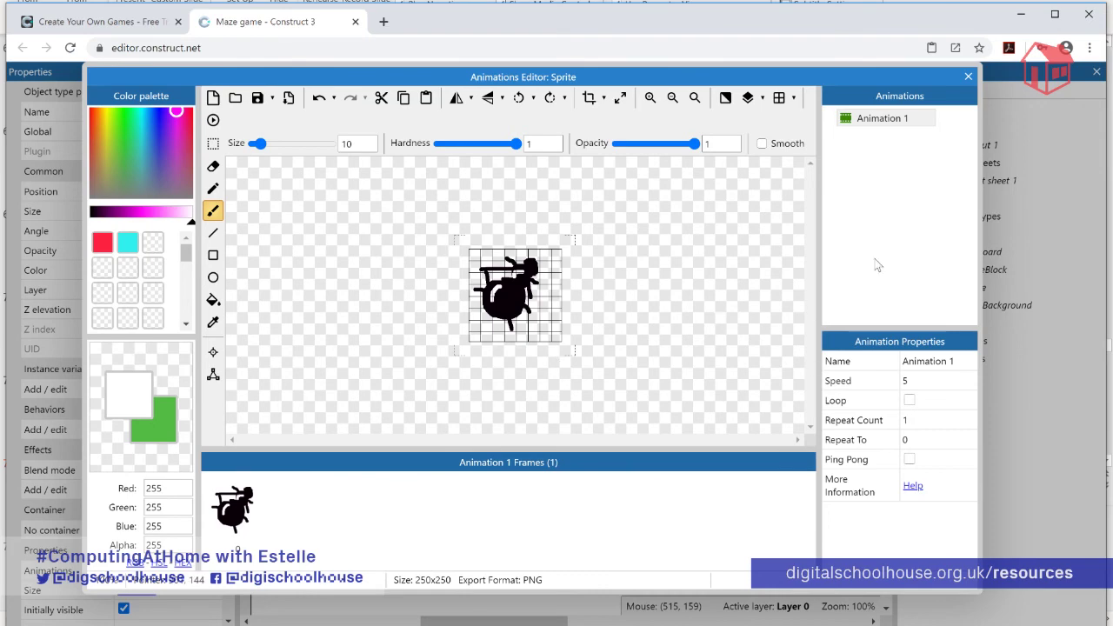
pyautogui.click(970, 78)
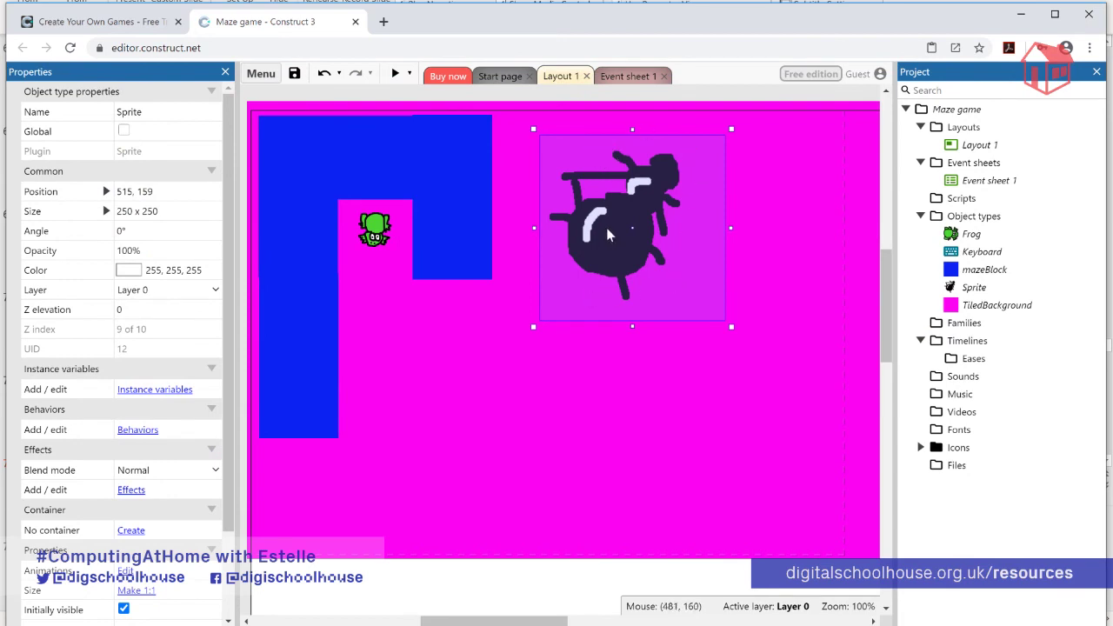
# - Crop the transparent margins off the ant sprite's image in the Animations Editor and return to the layout
pyautogui.doubleClick(973, 288)
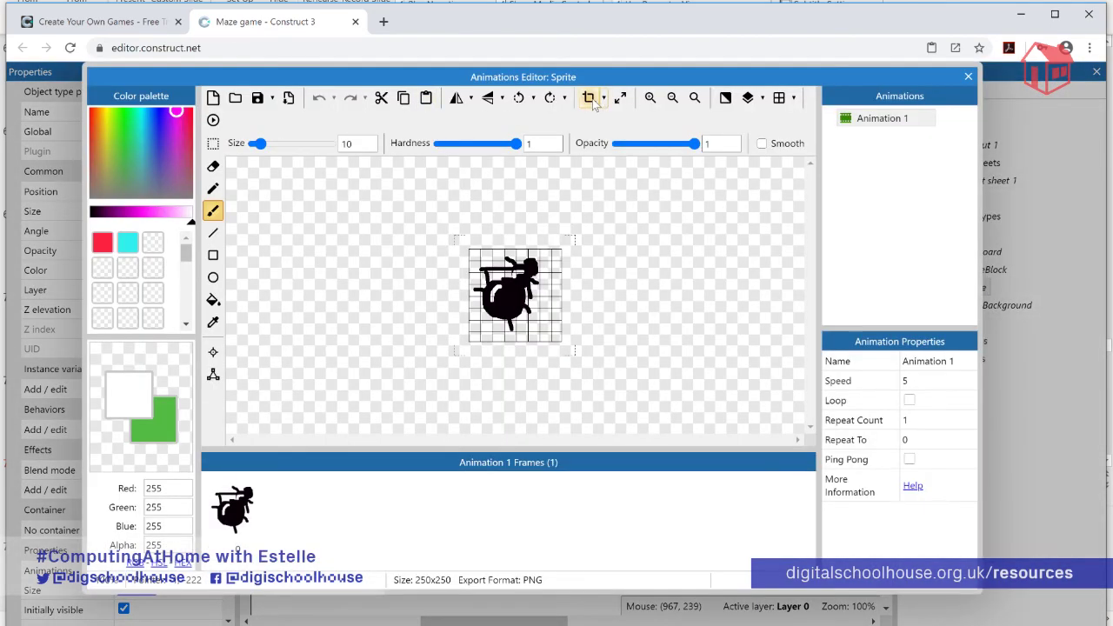
pyautogui.click(590, 99)
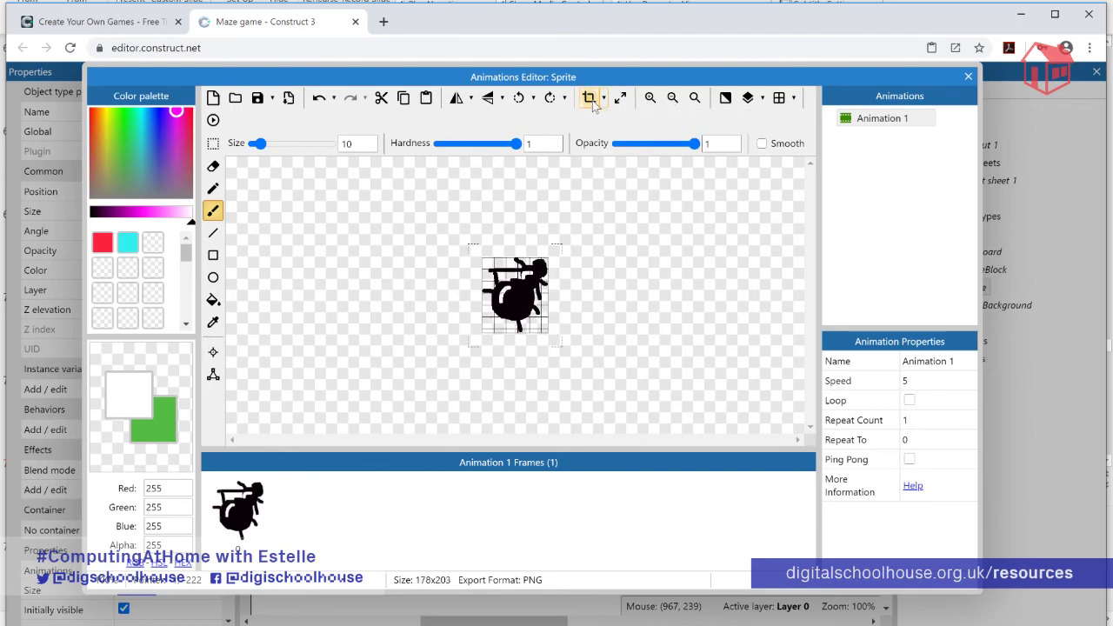
pyautogui.click(968, 76)
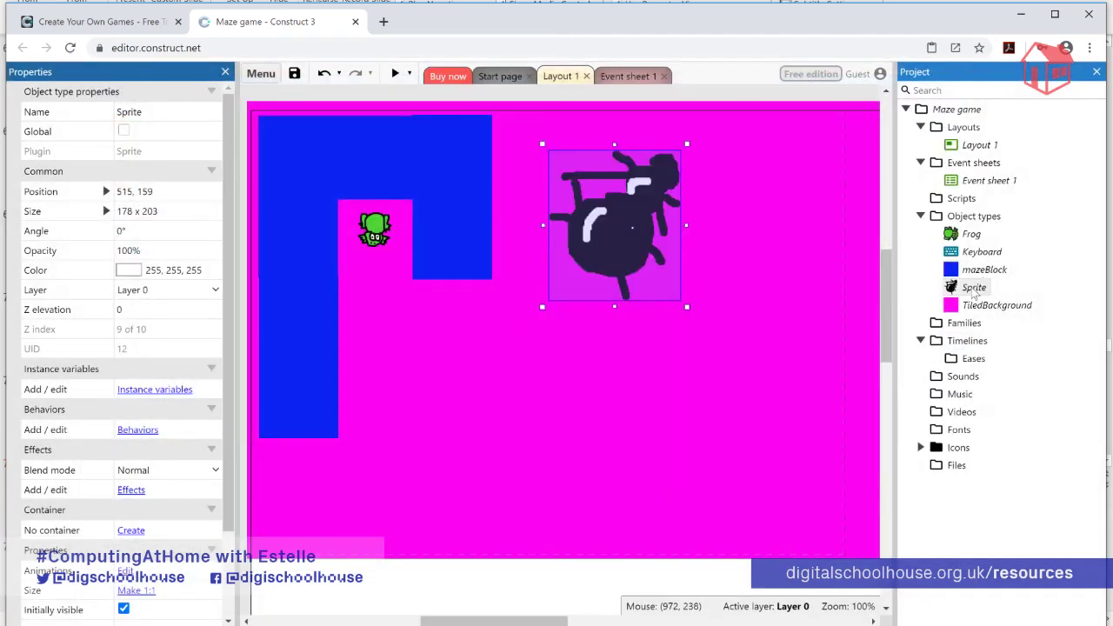
# - Rename the ant sprite's object type as Ant
pyautogui.rightClick(974, 292)
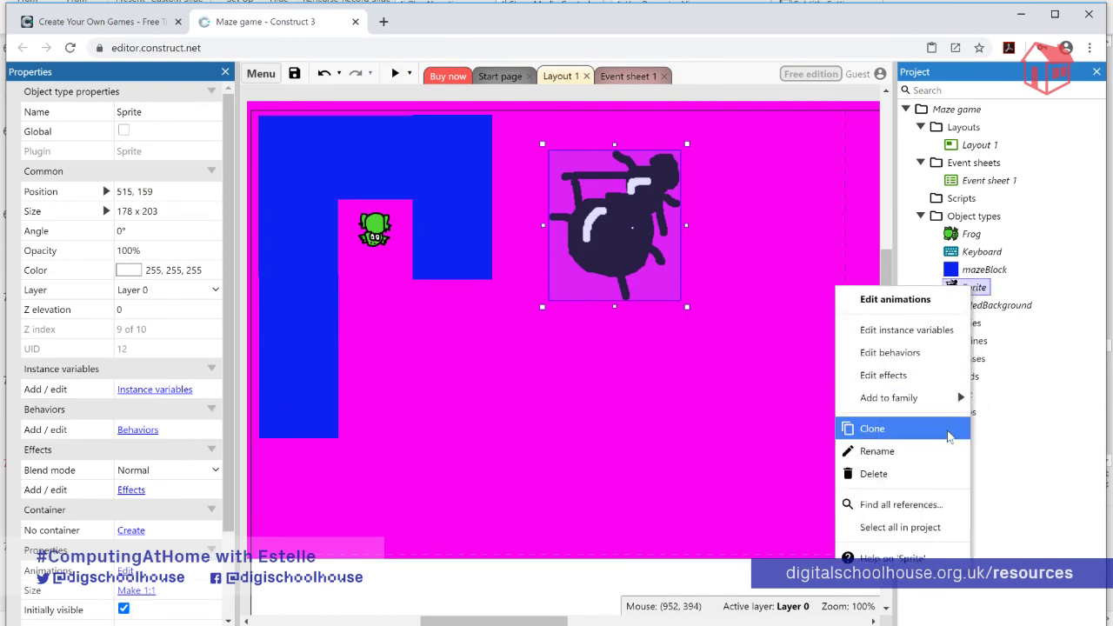
pyautogui.click(927, 451)
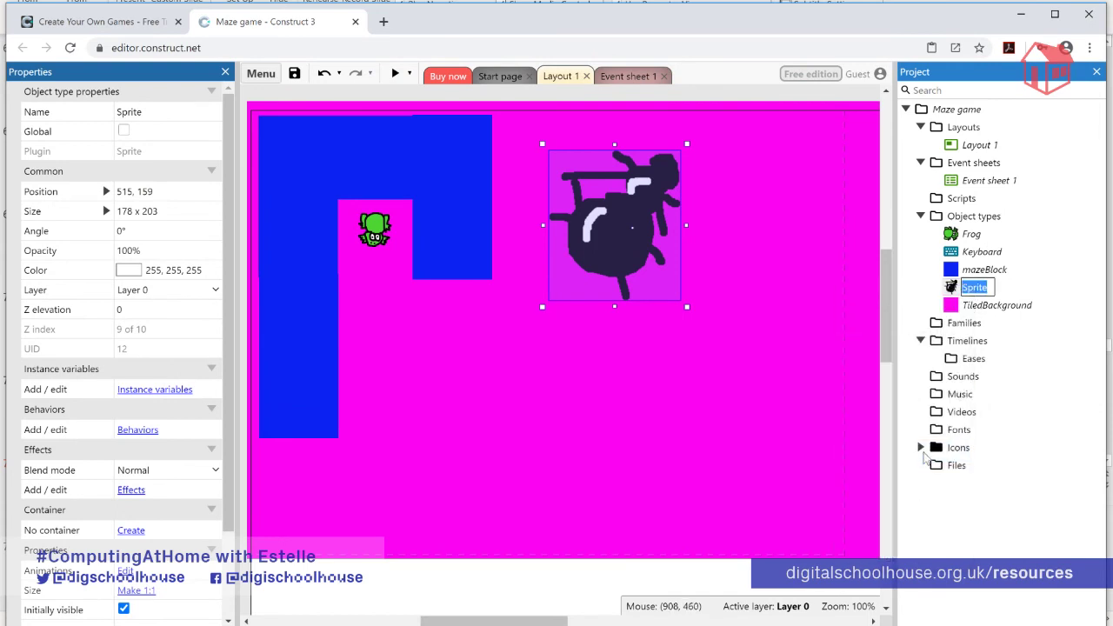
pyautogui.write('Ant')
pyautogui.press('Return')
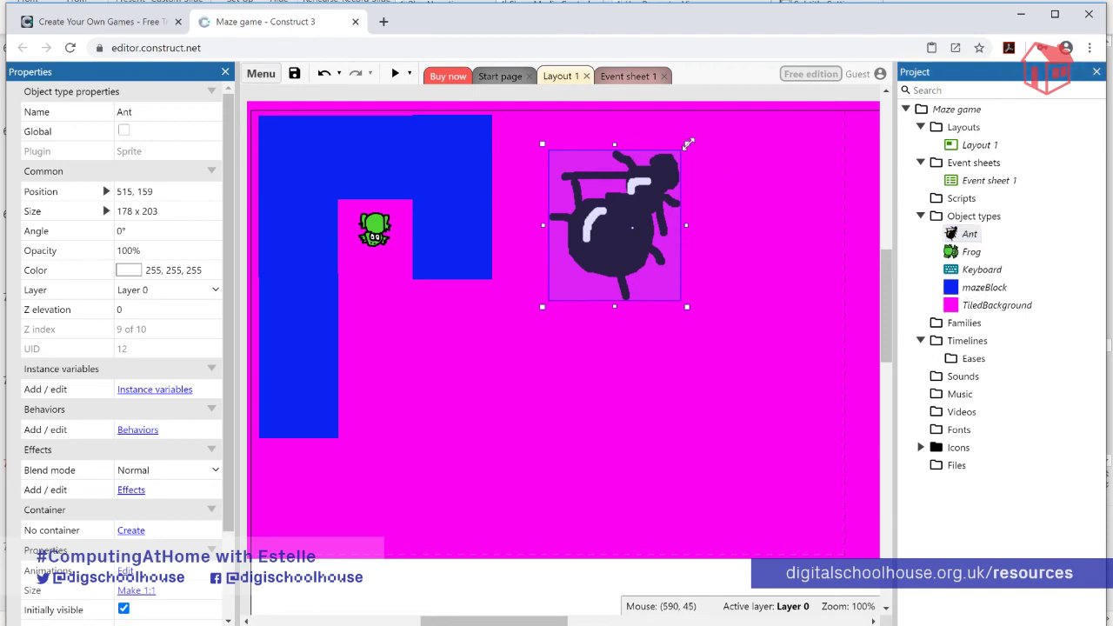
# - Shrink the Ant sprite proportionally to about 58 x 62 and place it just below the frog, at about 171, 280
pyautogui.keyDown('shift'); pyautogui.moveTo(688, 142); pyautogui.dragTo(376, 322); pyautogui.keyUp('shift')
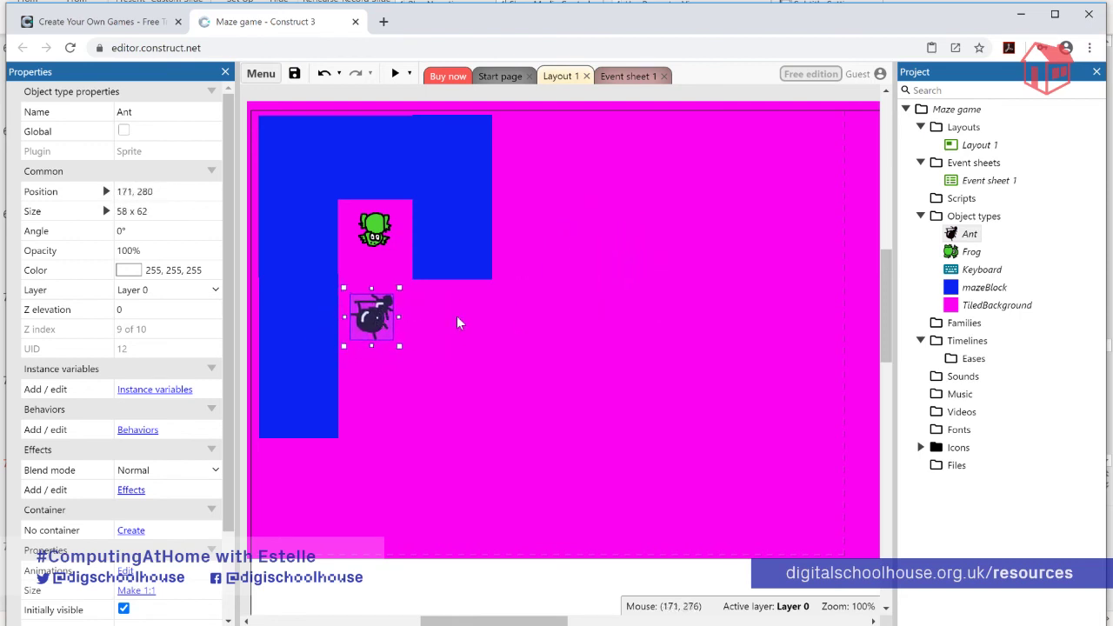
pyautogui.click(628, 76)
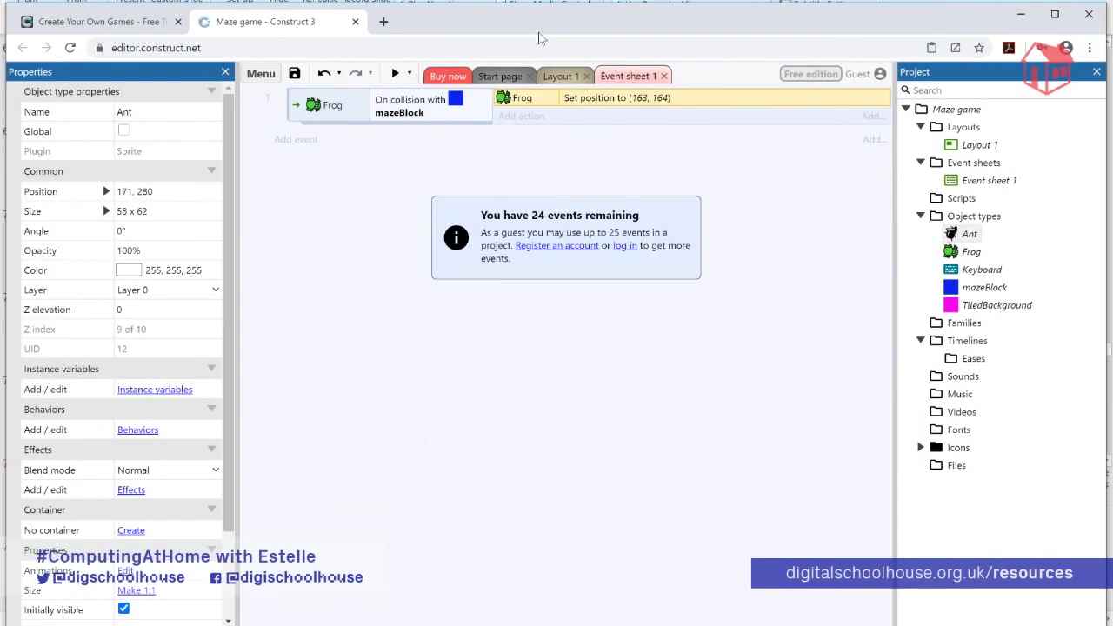
pyautogui.click(563, 76)
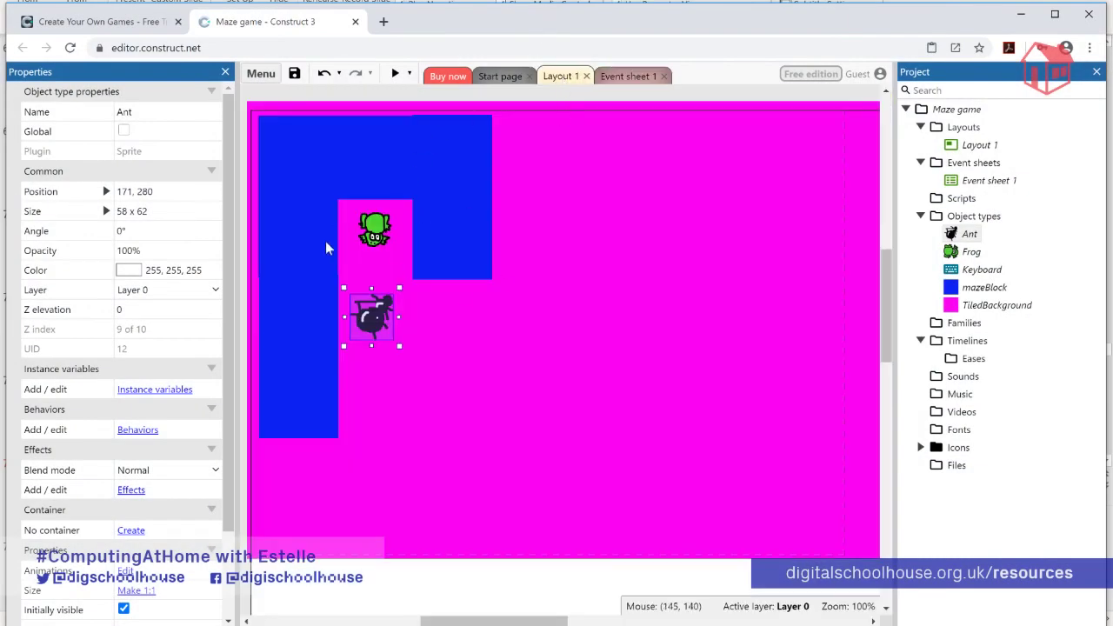
# - Add an event to the event sheet with the Frog condition On collision with another object, choosing Ant as the object
pyautogui.click(614, 76)
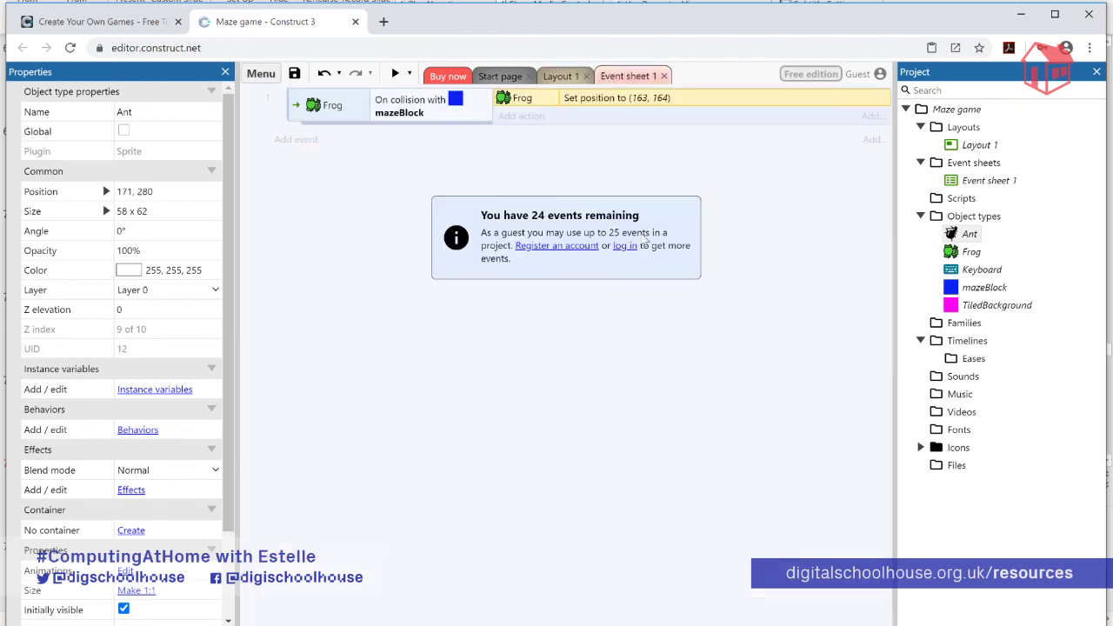
pyautogui.click(308, 139)
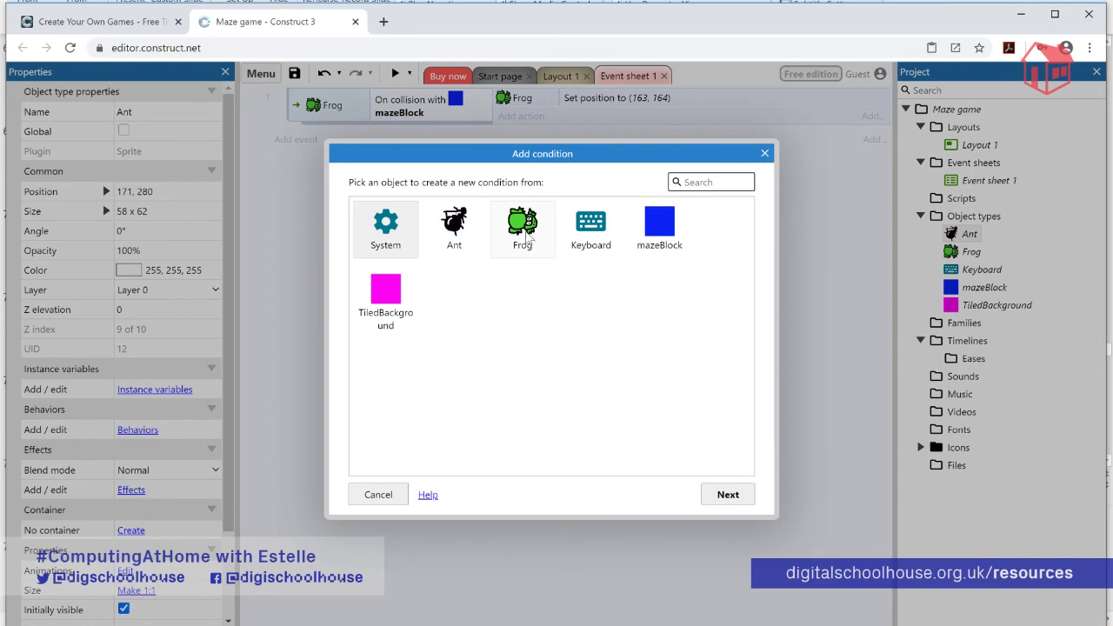
pyautogui.click(525, 234)
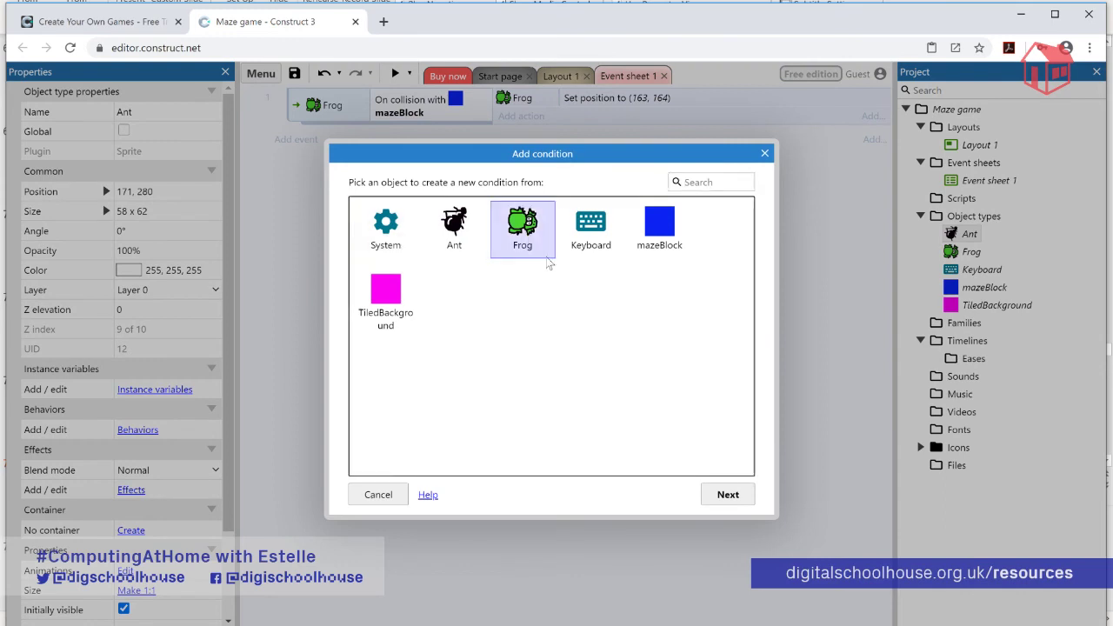
pyautogui.click(728, 494)
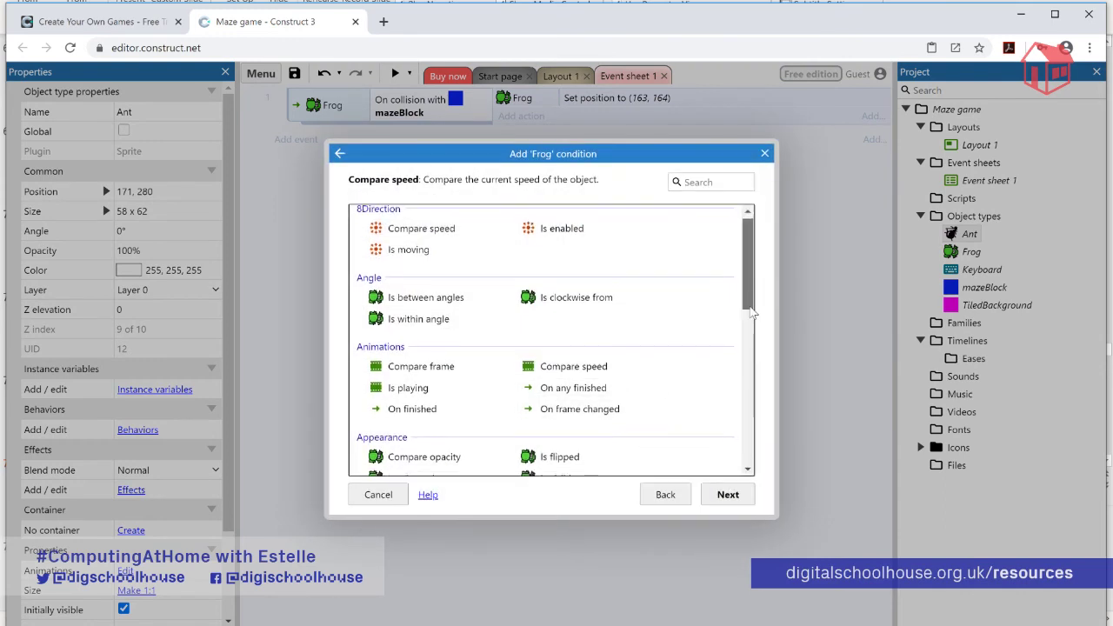
pyautogui.scroll(-3, 752, 313)
pyautogui.doubleClick(627, 315)
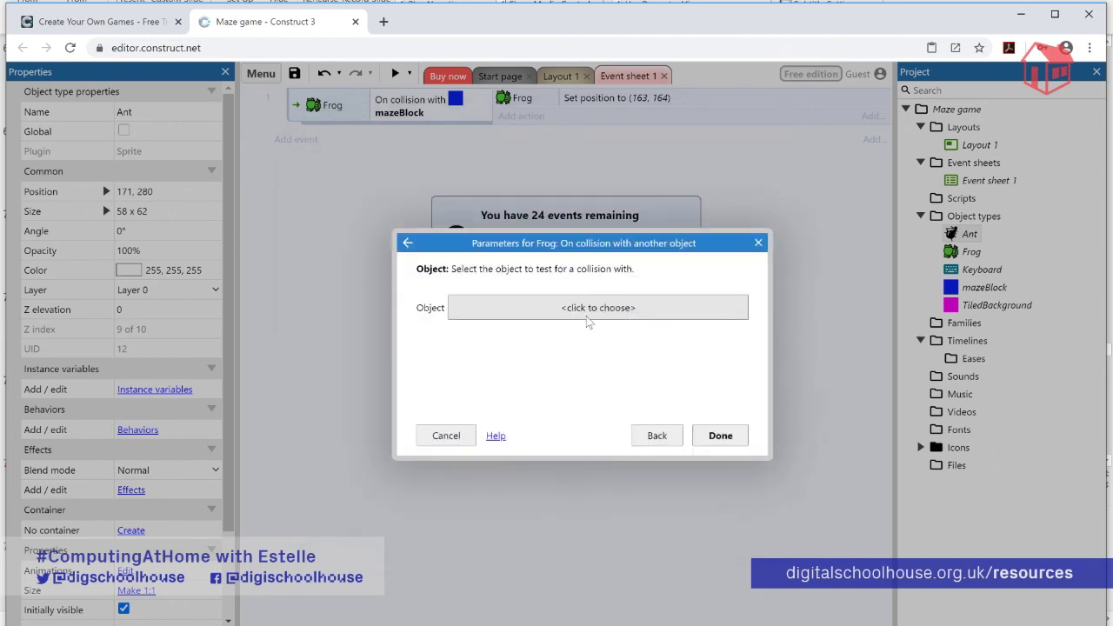
pyautogui.click(588, 322)
pyautogui.click(424, 292)
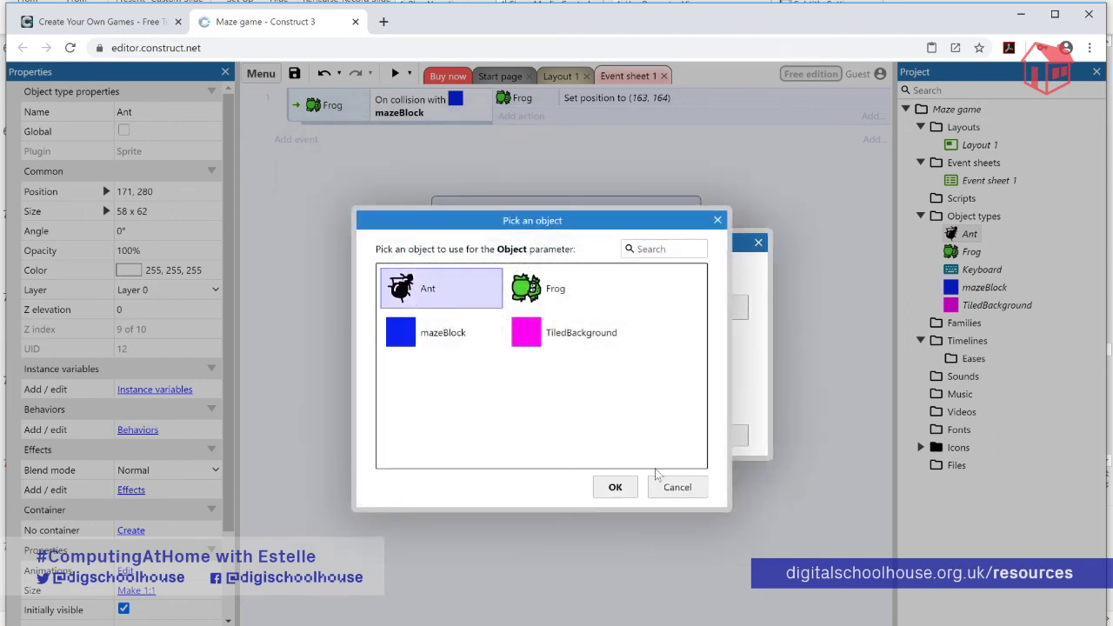
pyautogui.click(615, 487)
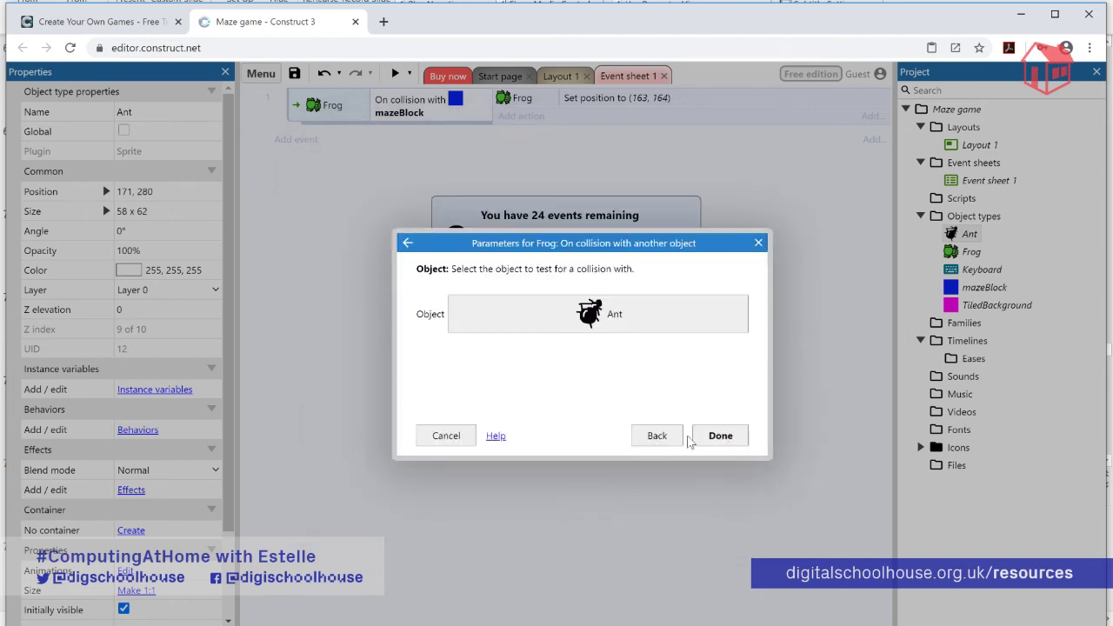
pyautogui.click(725, 437)
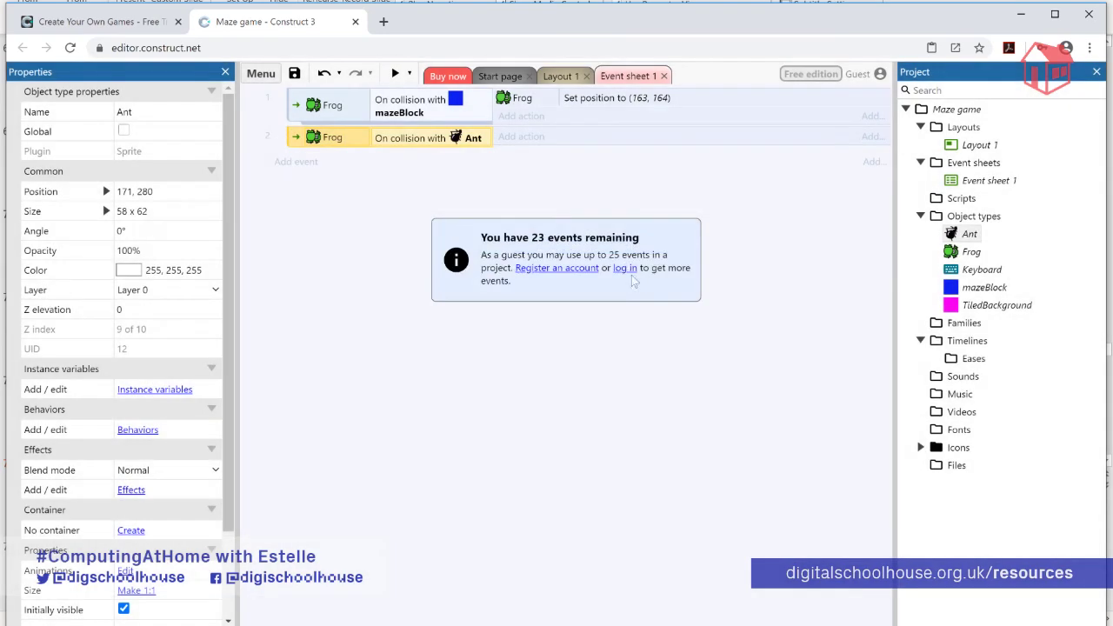
# - Add the Ant action Destroy to the event for the frog's collision with the ant
pyautogui.click(522, 139)
pyautogui.click(468, 226)
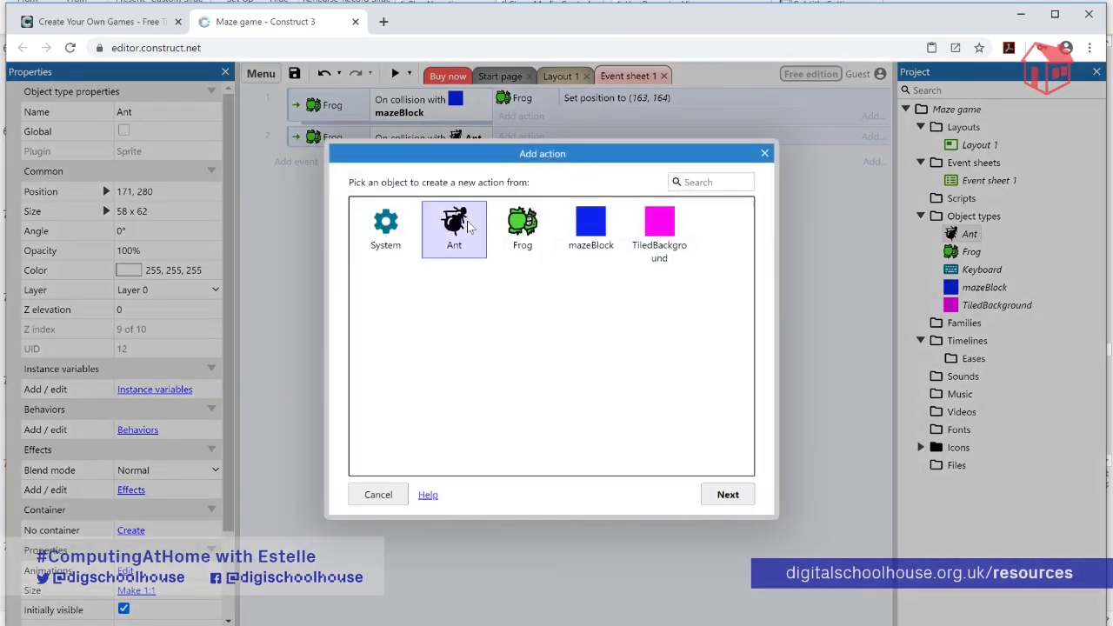
pyautogui.click(715, 495)
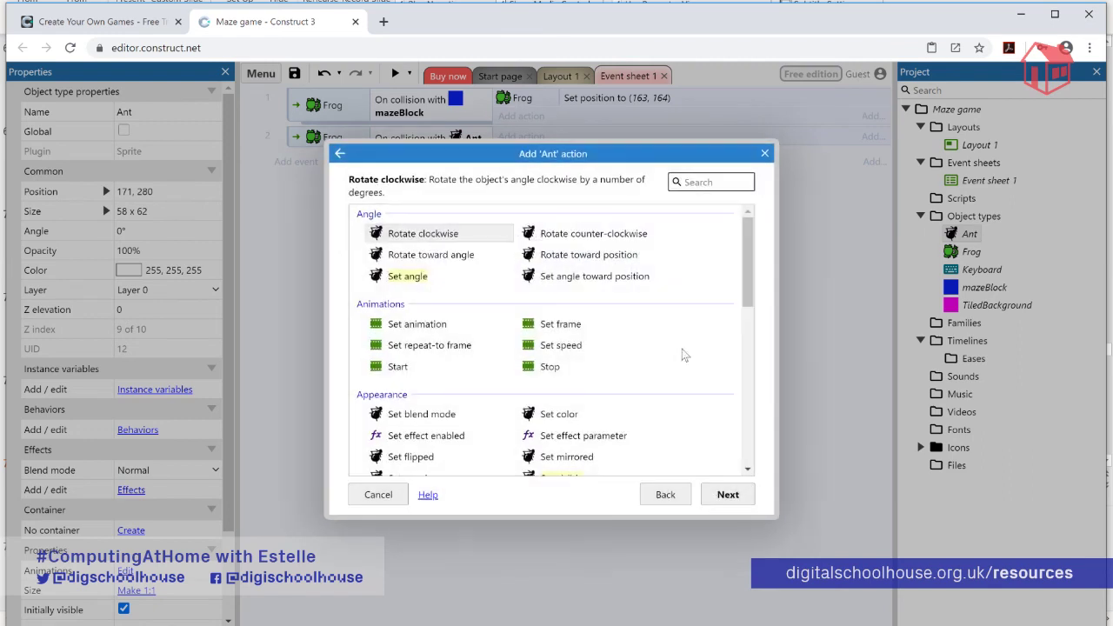
pyautogui.scroll(-1, 742, 261)
pyautogui.moveTo(744, 257); pyautogui.dragTo(771, 386)
pyautogui.scroll(1, 436, 327)
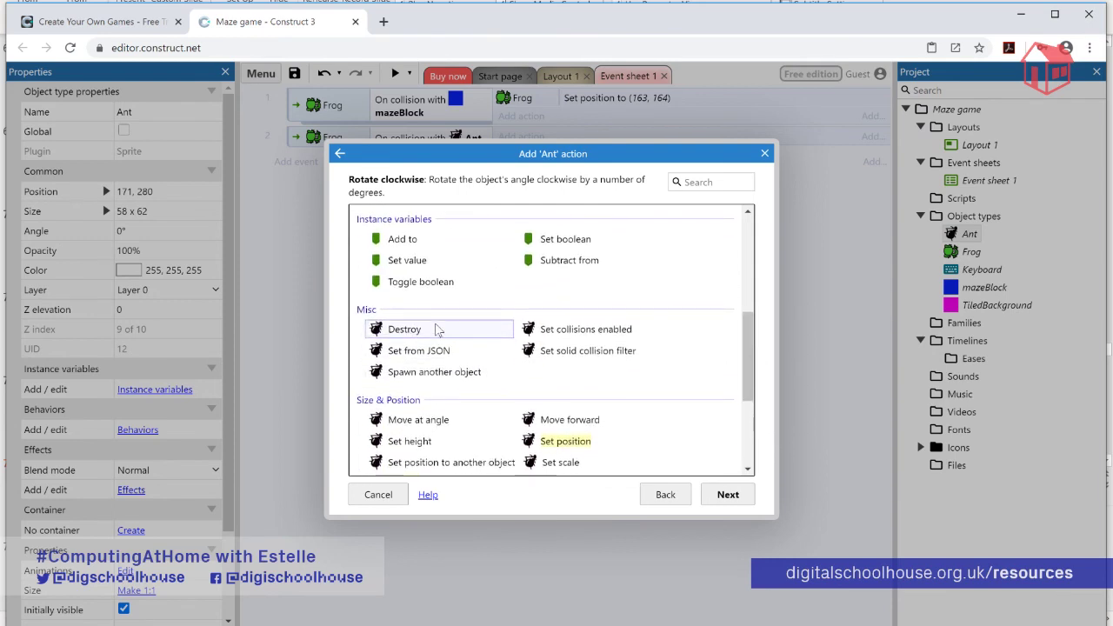
pyautogui.scroll(-1, 574, 417)
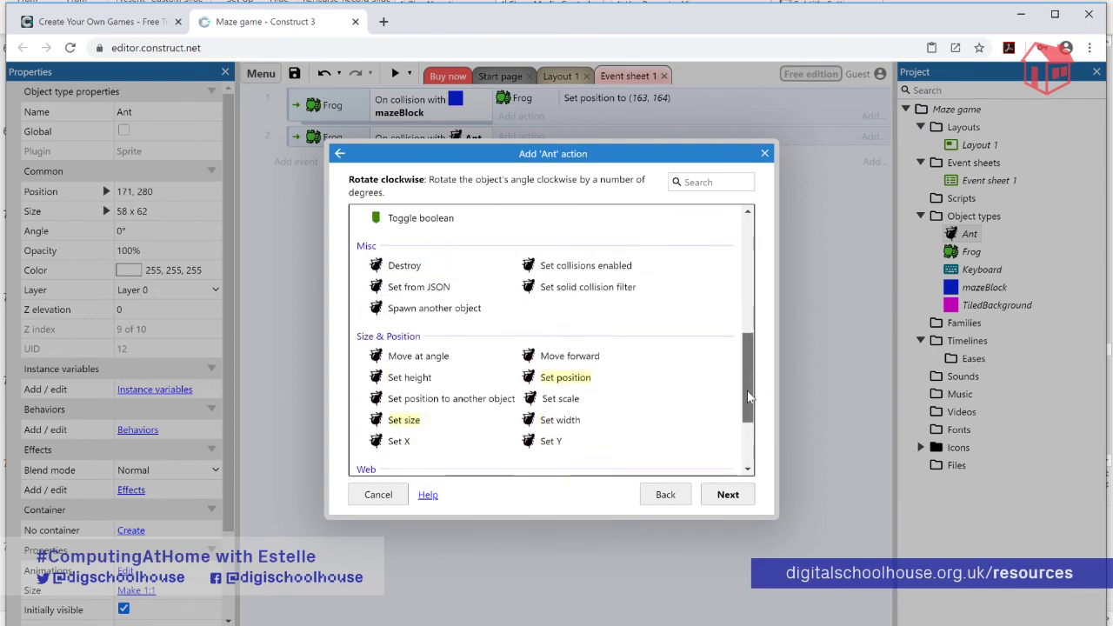
pyautogui.moveTo(750, 391); pyautogui.dragTo(744, 342)
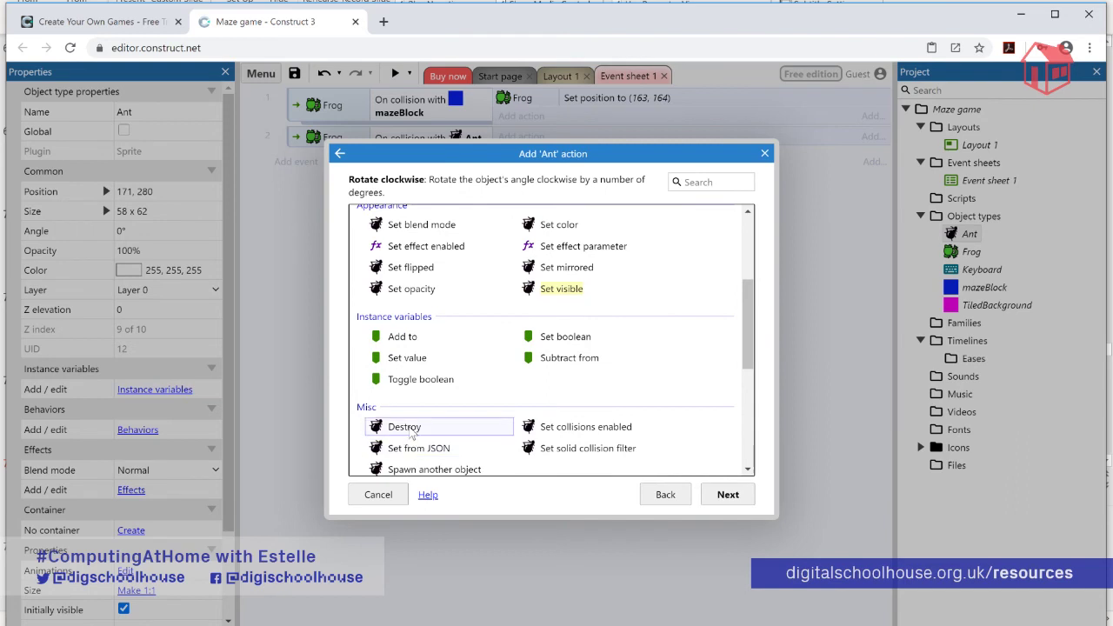
pyautogui.click(409, 426)
pyautogui.click(727, 495)
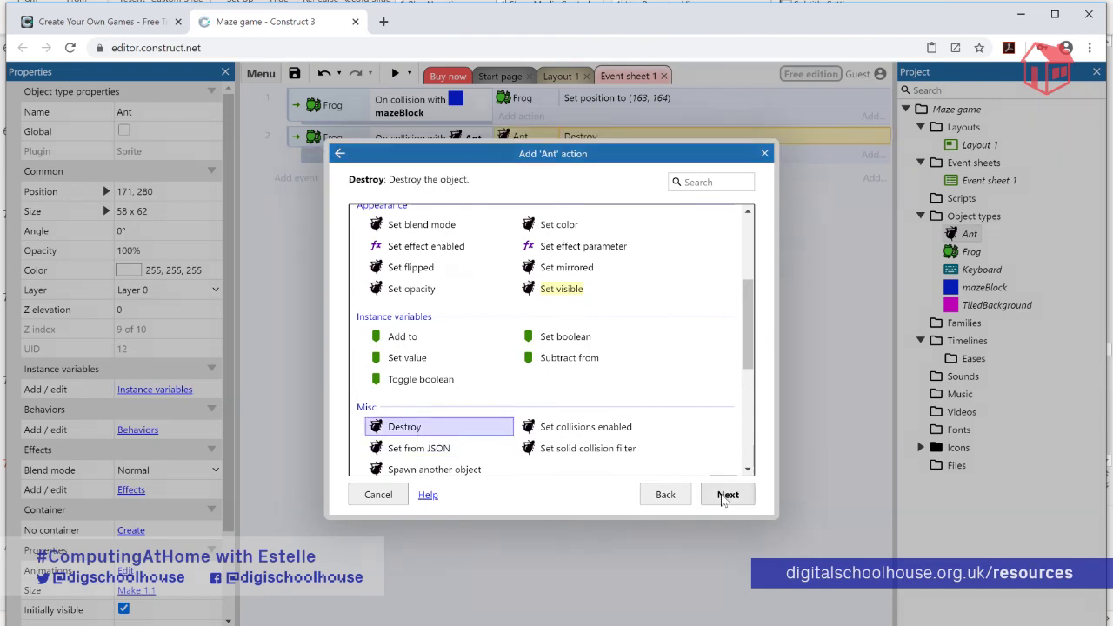
# - Preview the game, steer the frog down into the ant to test the collision, and close the preview
pyautogui.click(395, 74)
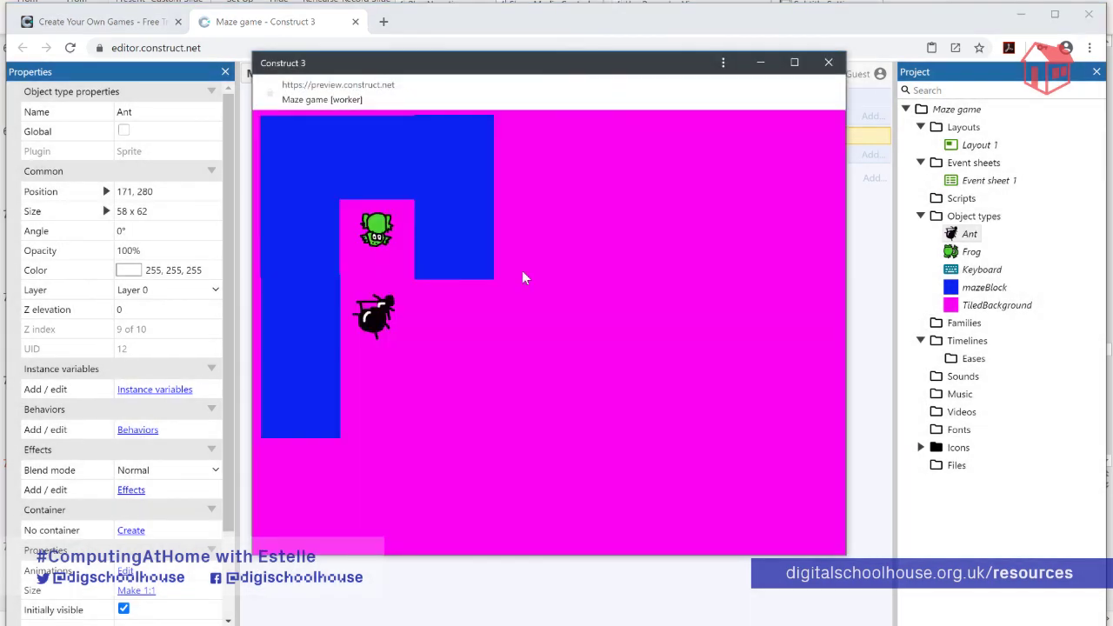
pyautogui.press('Down')
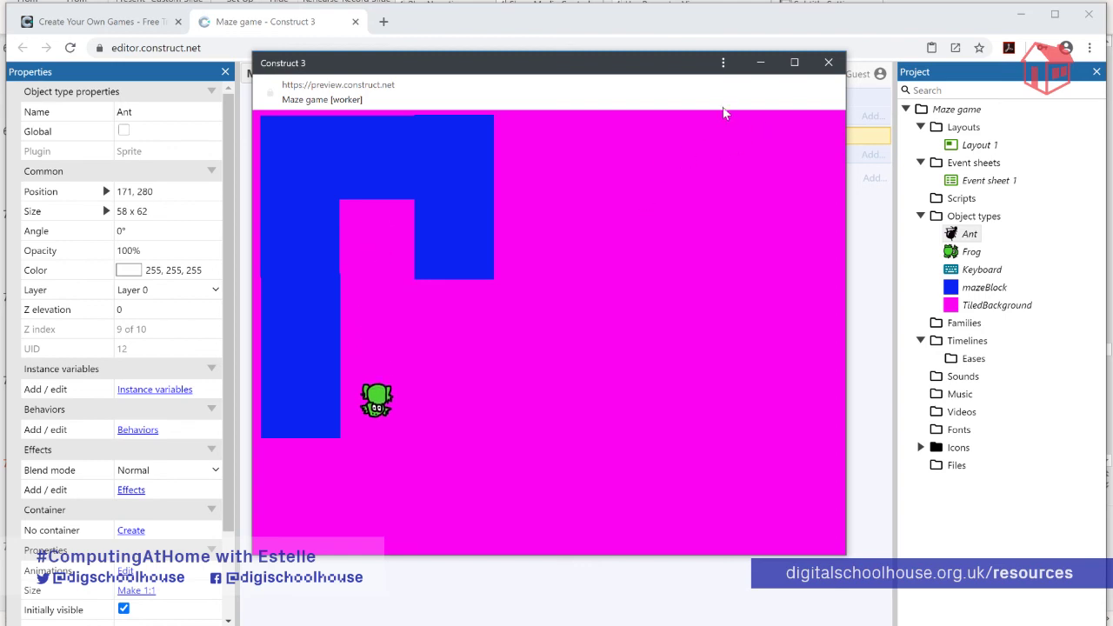
pyautogui.click(828, 63)
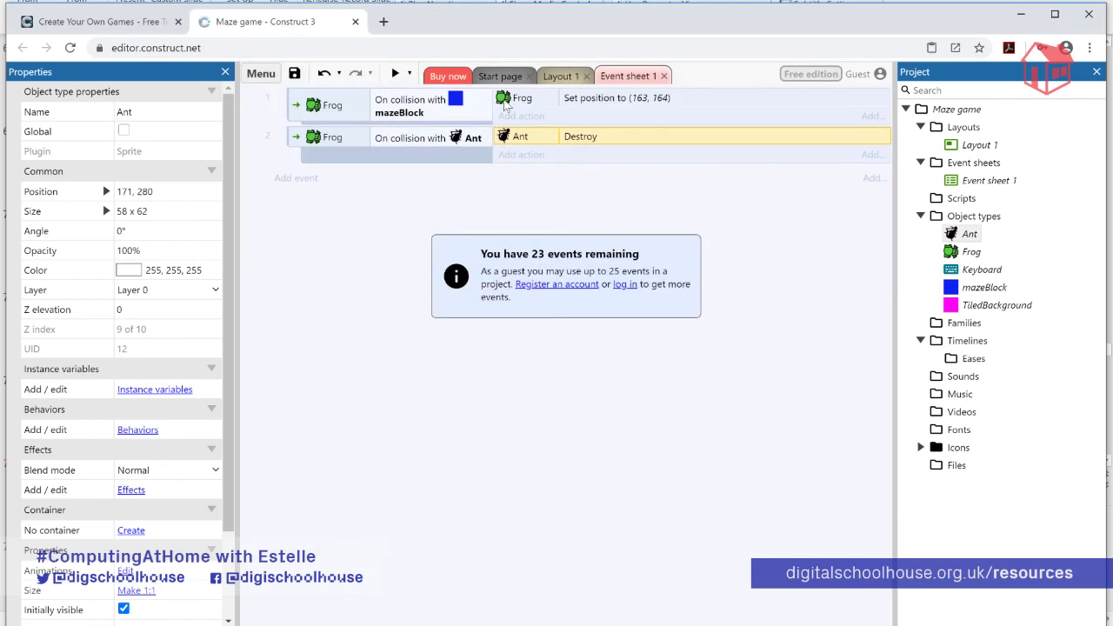
# - Copy the ant in Layout 1, paste a second one and place it below the first, beside the wall's lower end
pyautogui.click(561, 76)
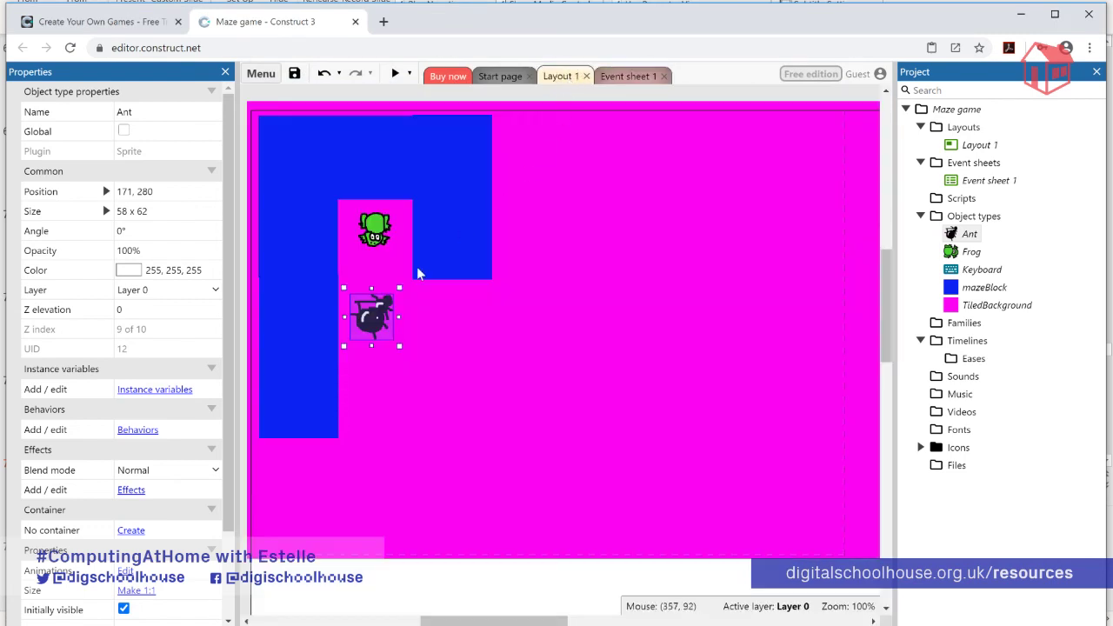
pyautogui.rightClick(375, 325)
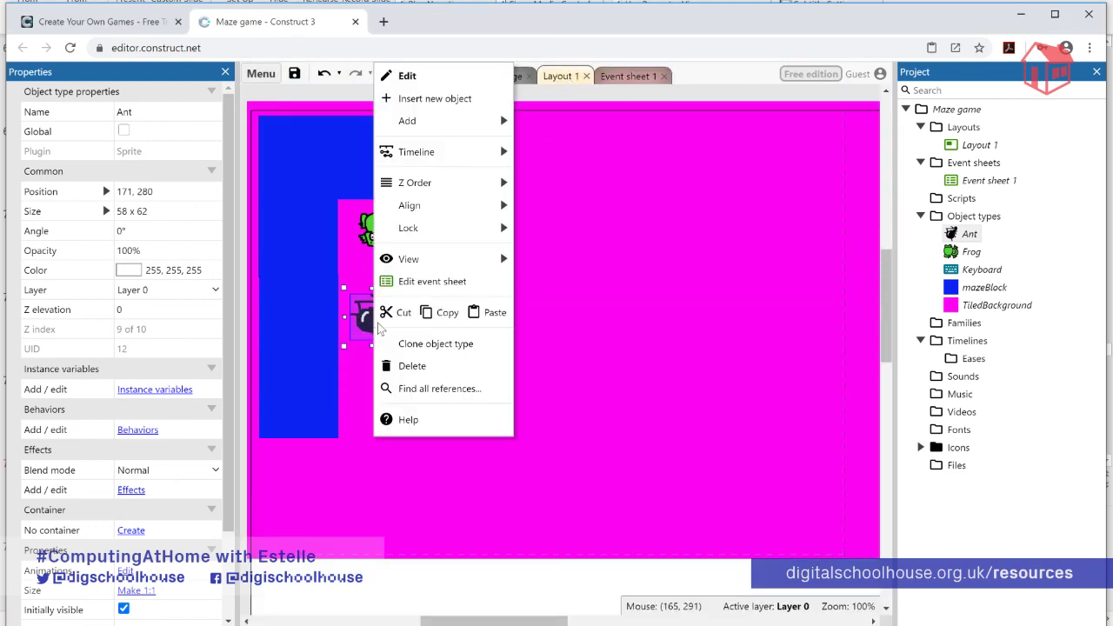
pyautogui.click(446, 313)
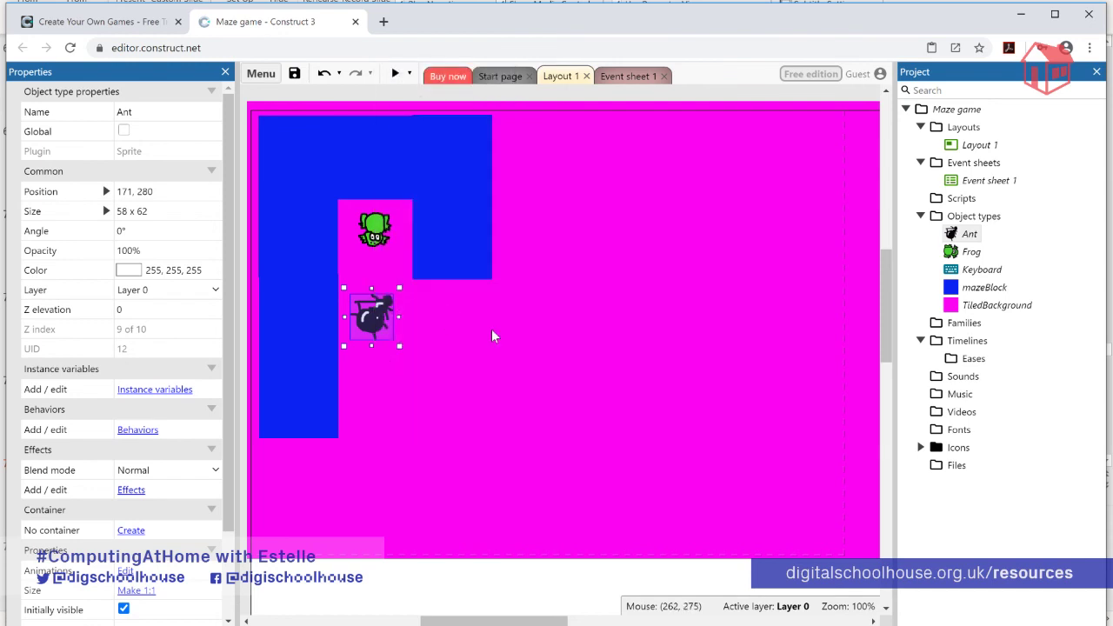
pyautogui.rightClick(556, 335)
pyautogui.click(671, 313)
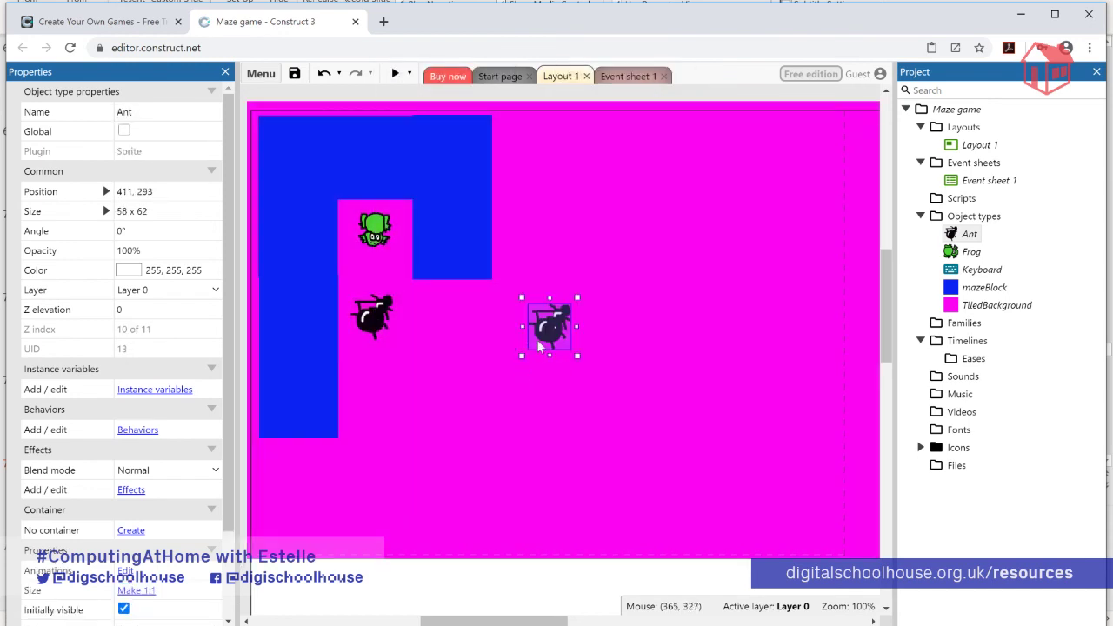
pyautogui.moveTo(502, 375); pyautogui.dragTo(474, 419)
# - Paste a third ant onto the layout and place it to the right of the maze blocks, at about 443, 129
pyautogui.rightClick(589, 387)
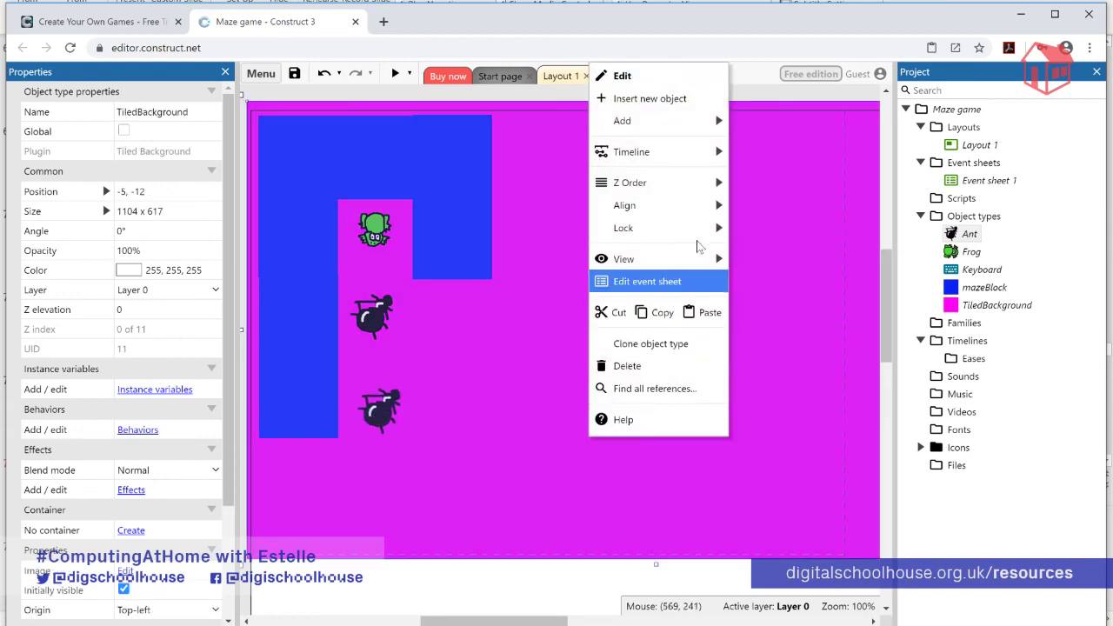
pyautogui.click(706, 313)
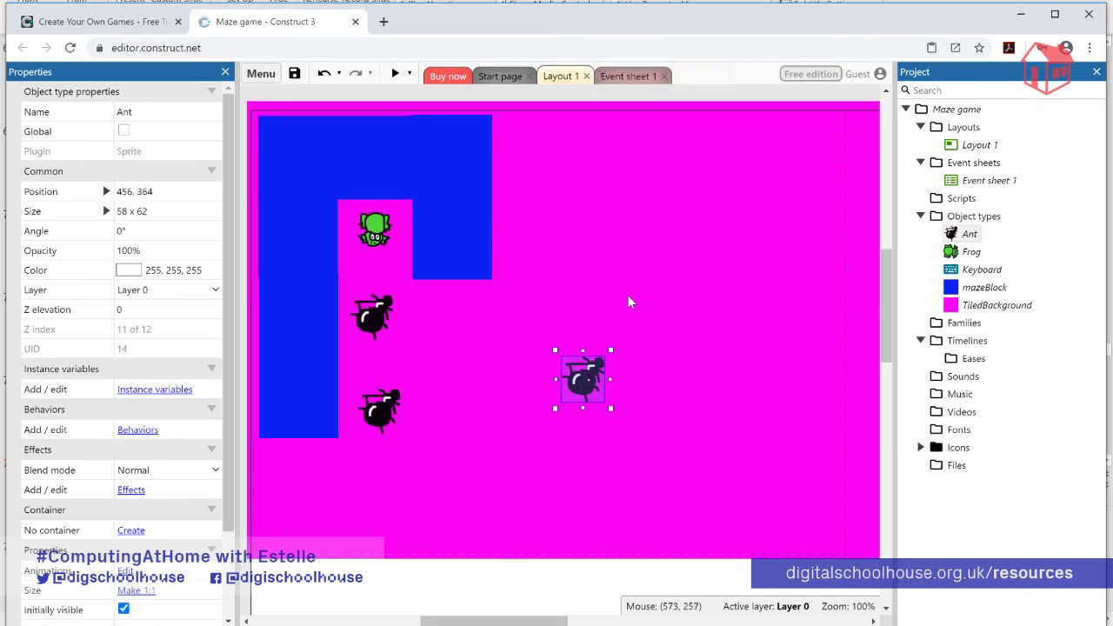
pyautogui.moveTo(571, 389); pyautogui.dragTo(561, 213)
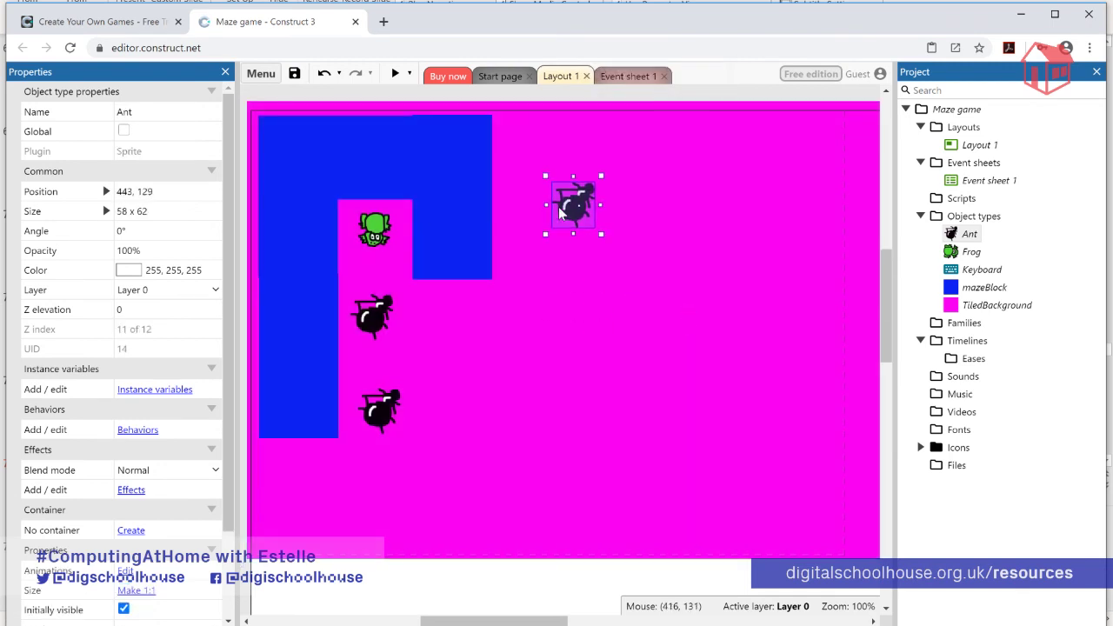